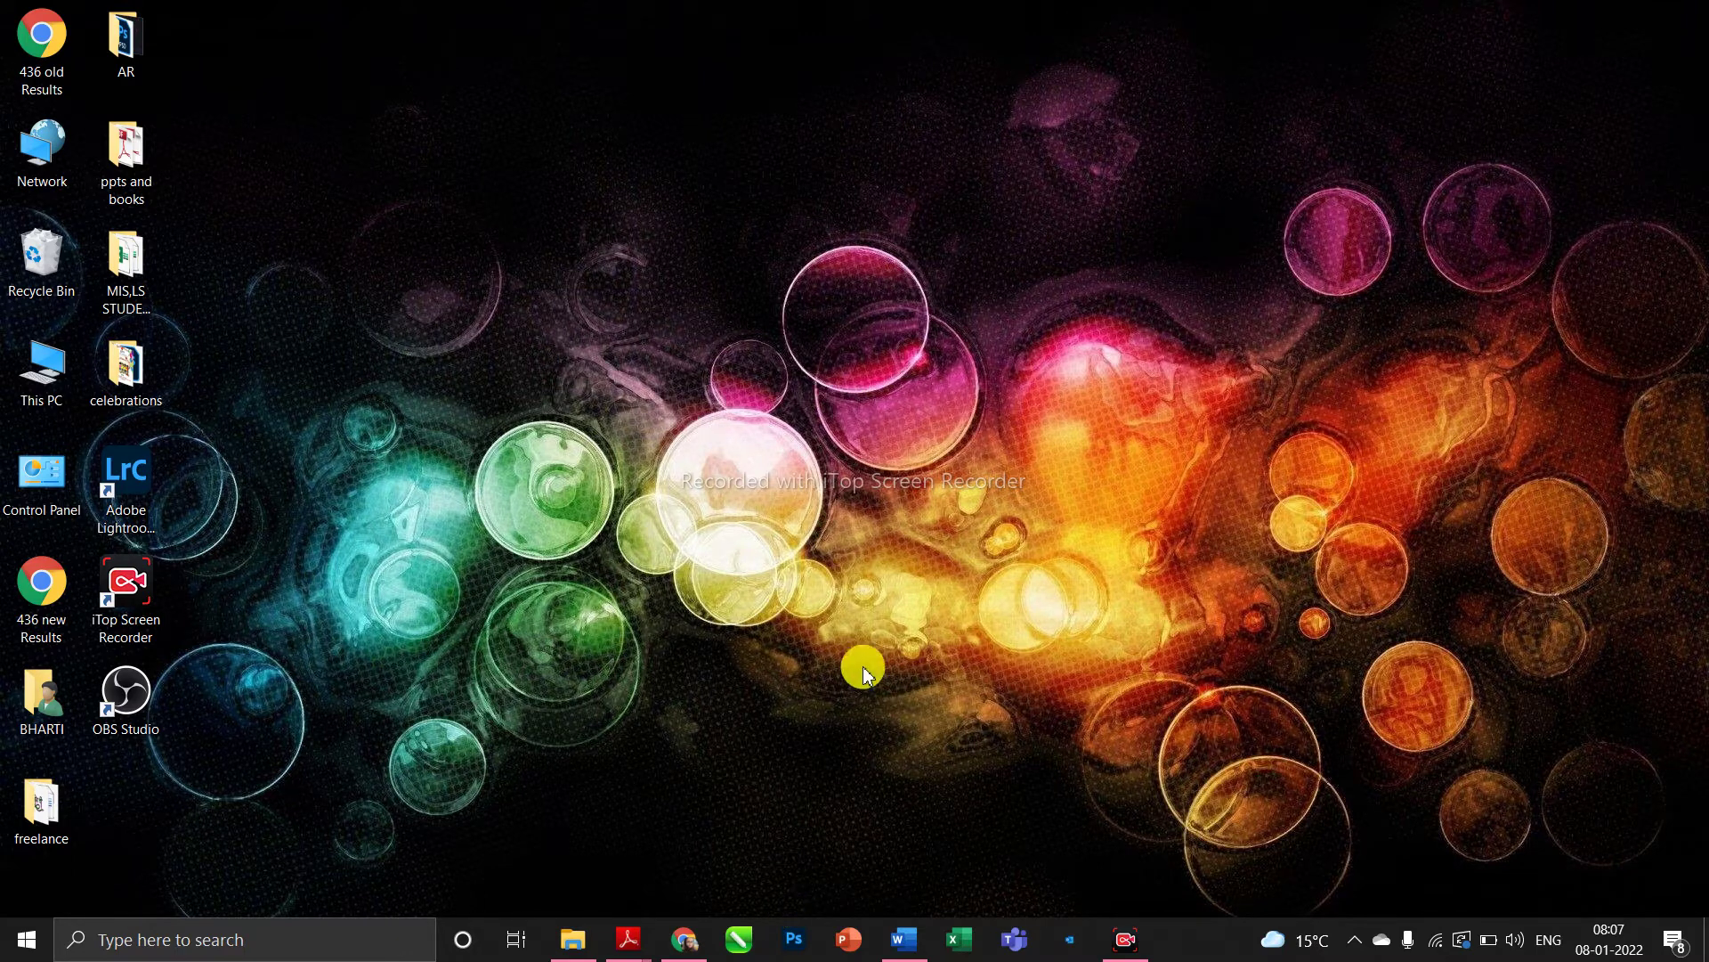
- Switch to Photoshop and start setting up a new document
left_click(801, 941)
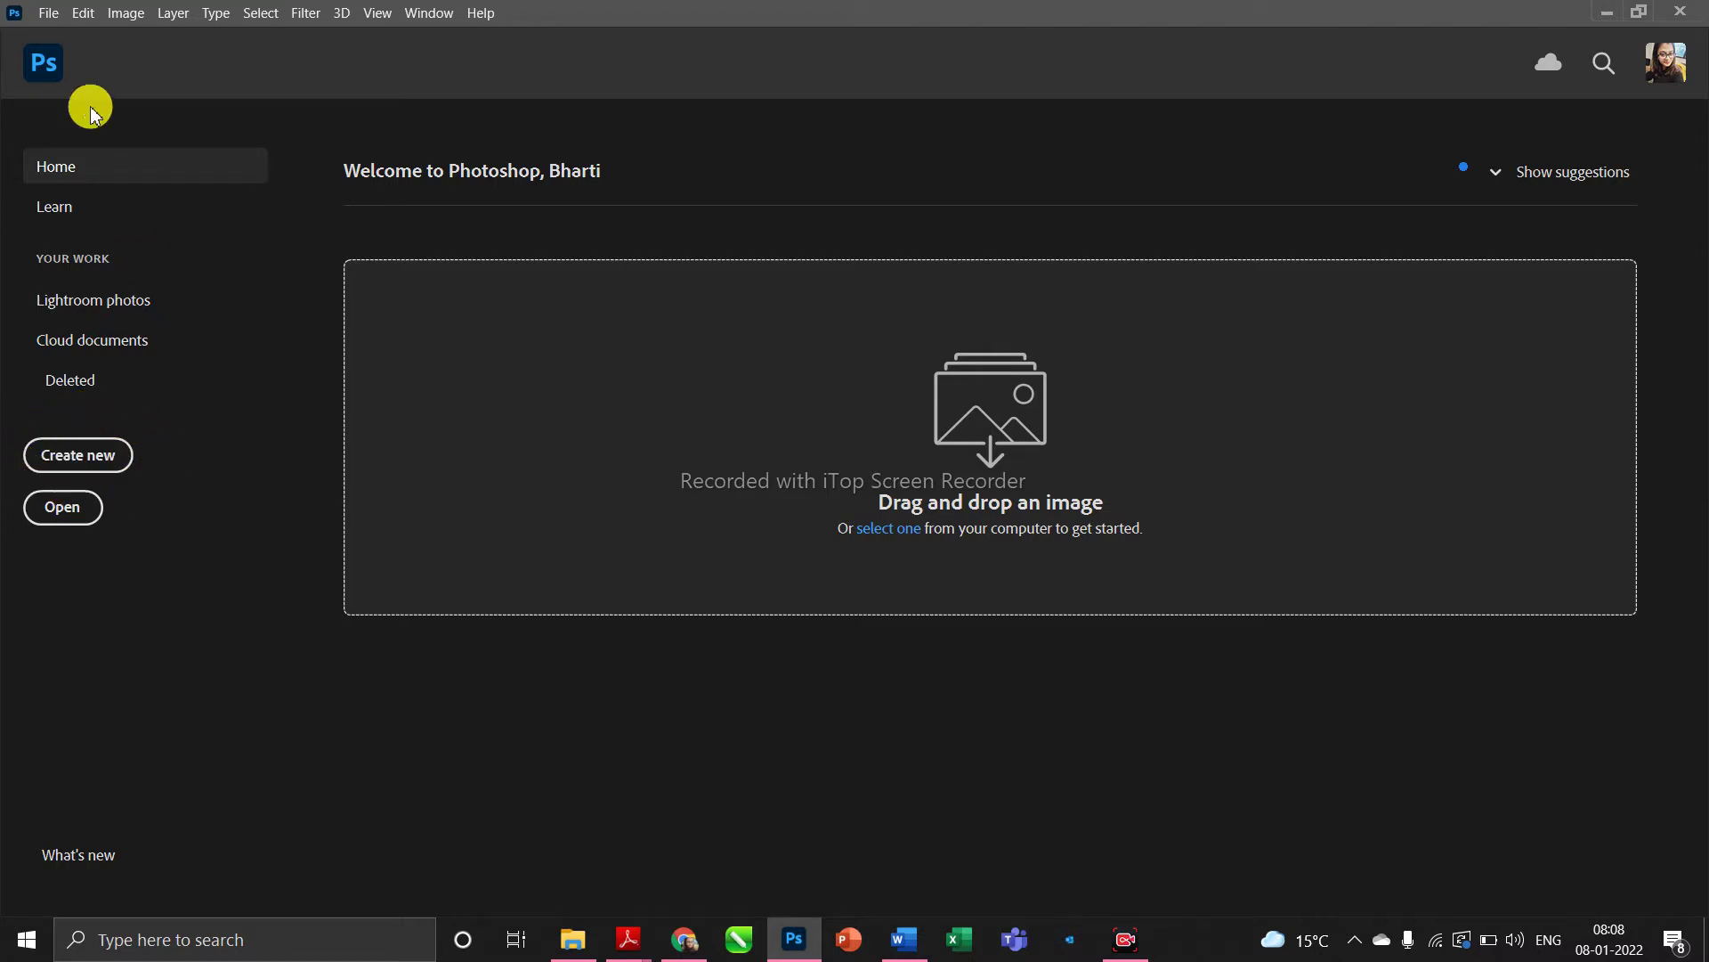
left_click(49, 15)
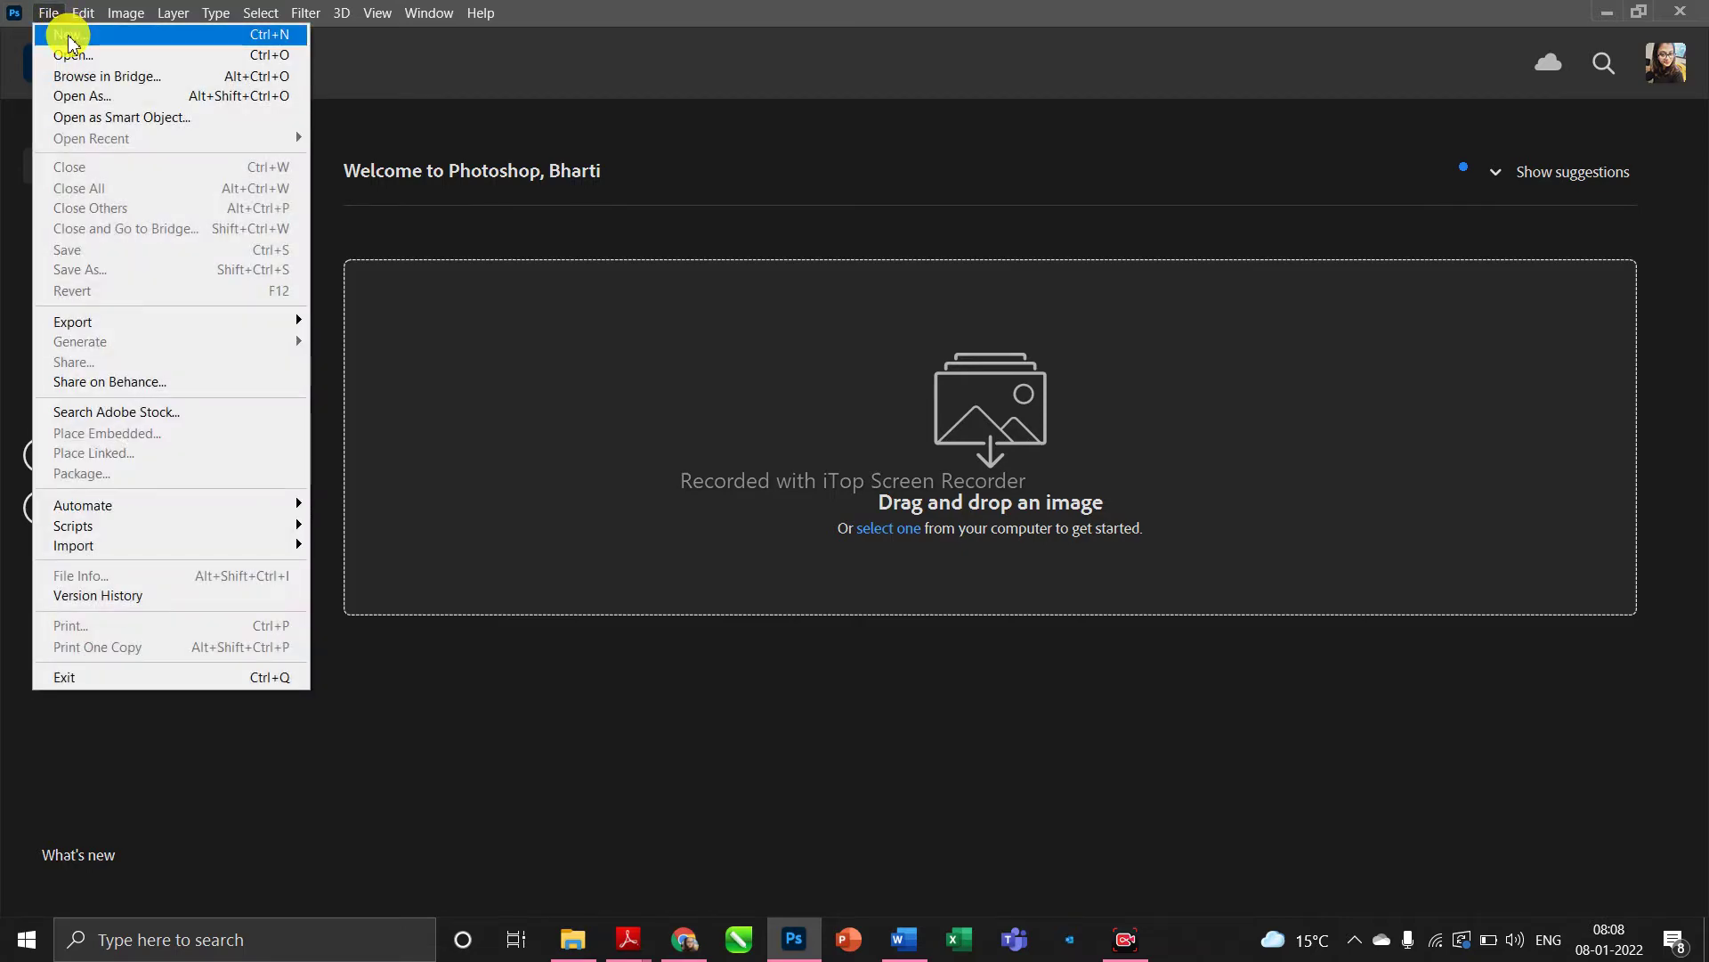
left_click(70, 35)
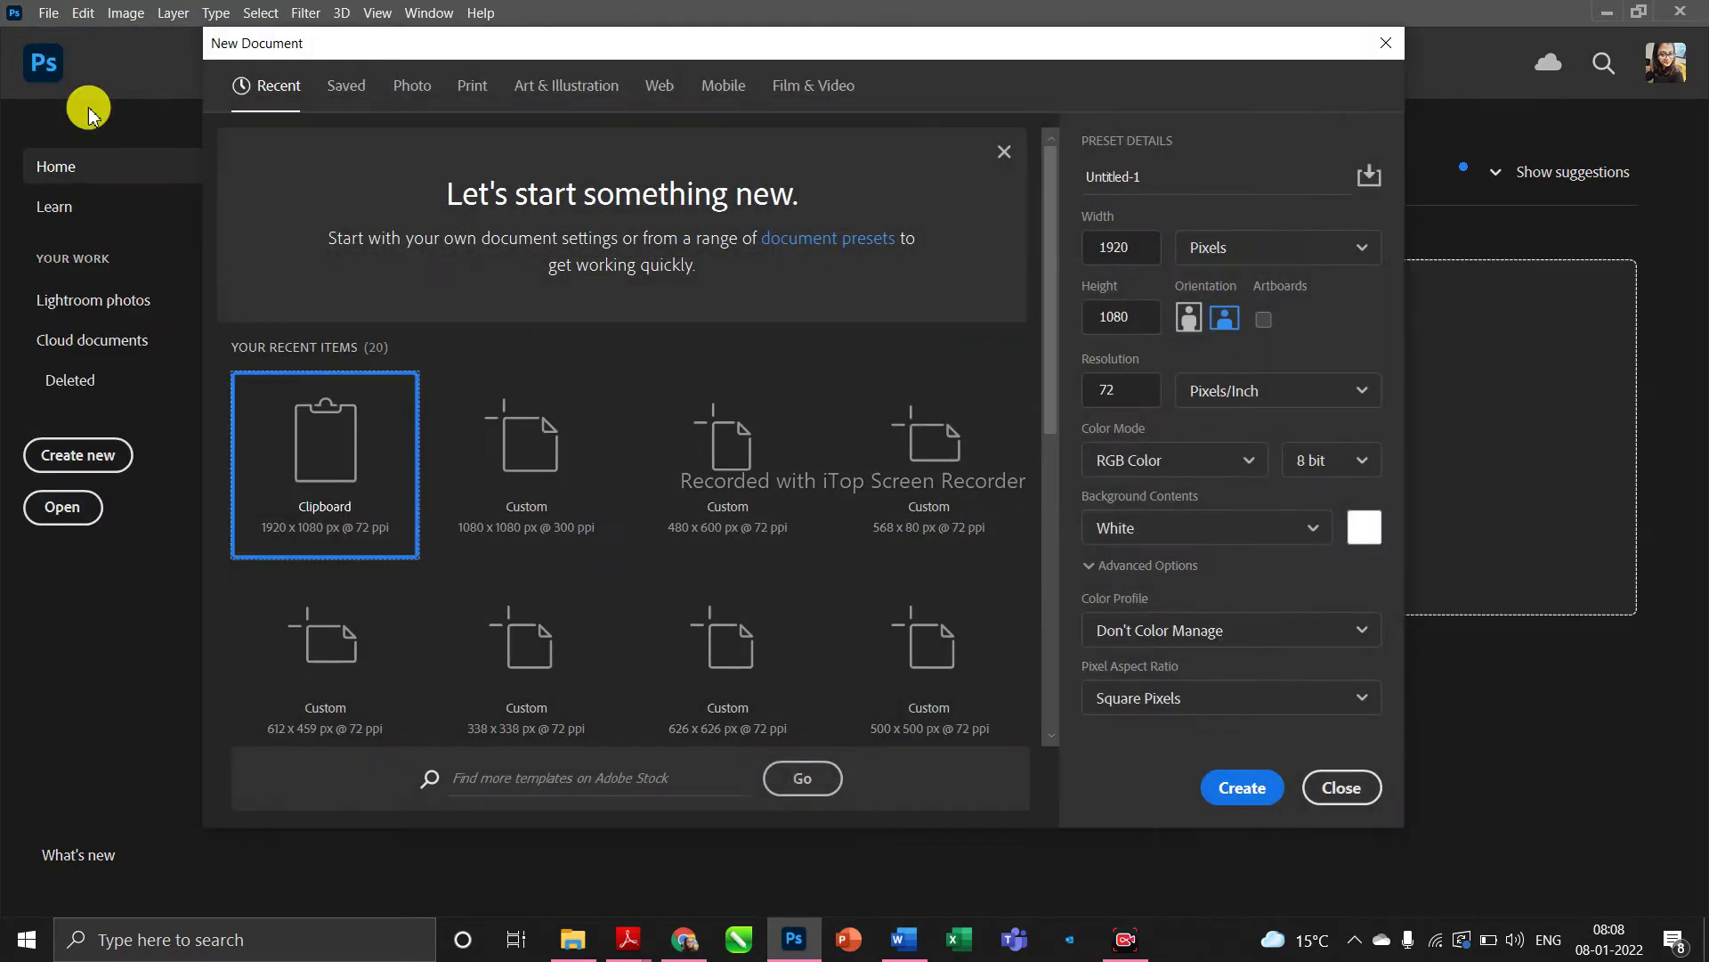
left_click(1385, 43)
left_click(68, 454)
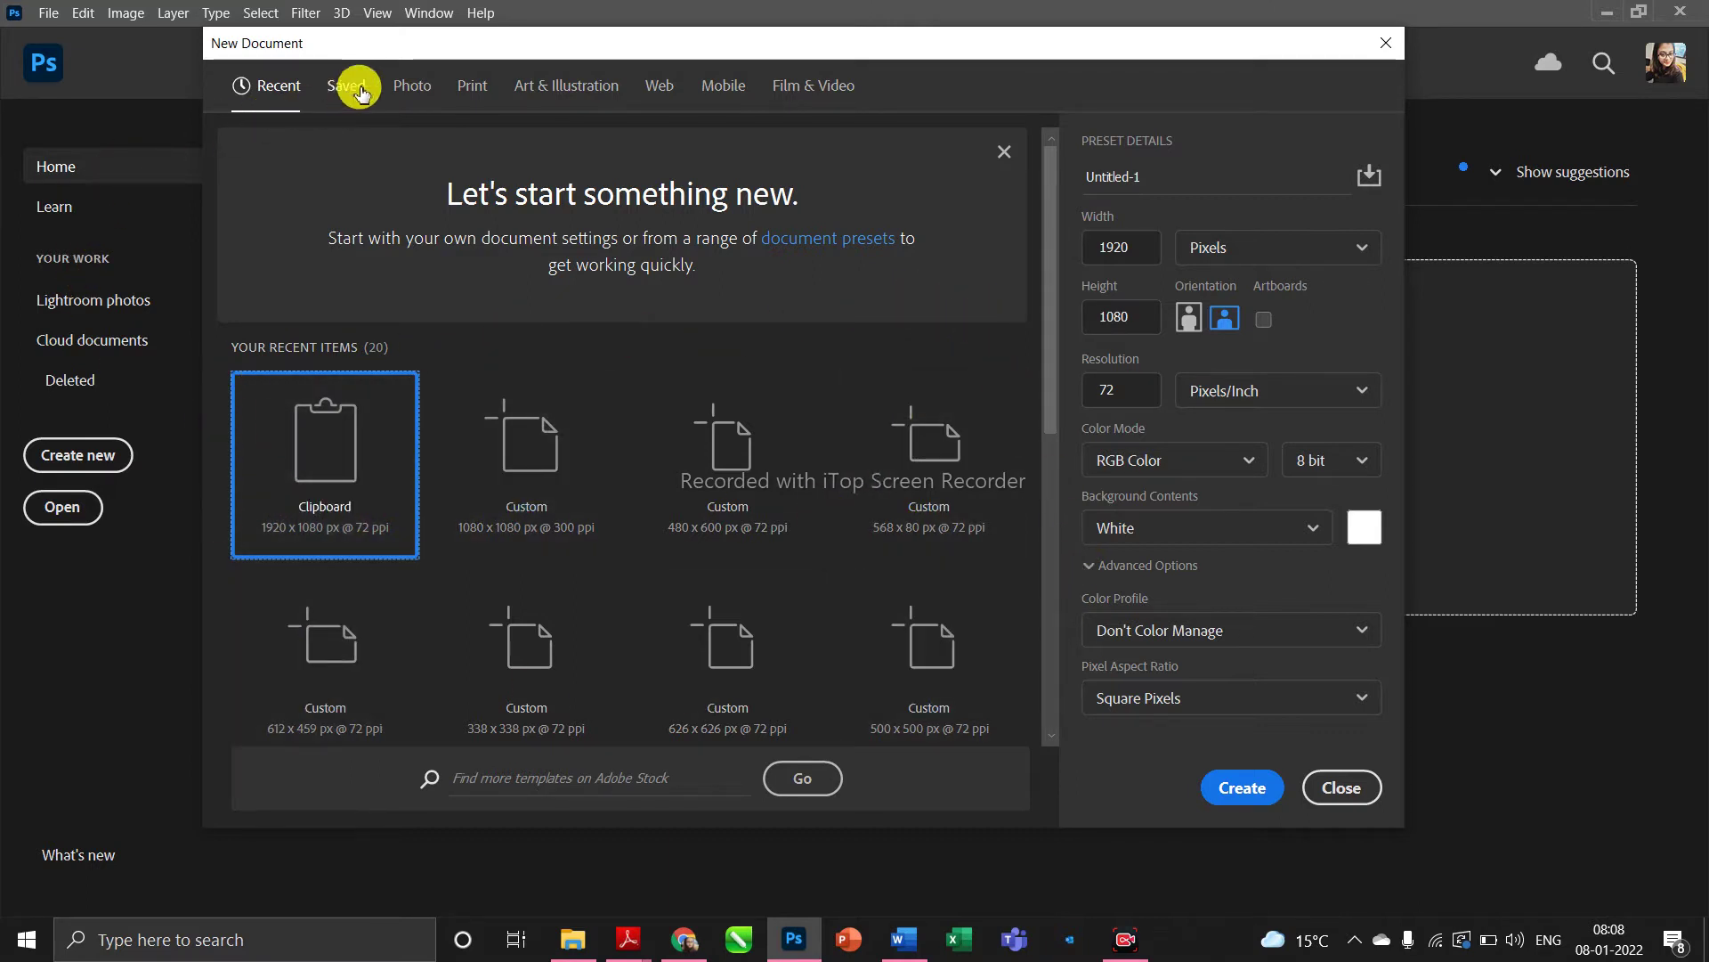
- Examine the document presets for Photo, Print, Art & Illustration, Film & Video and Mobile, then return to the recent items
left_click(411, 84)
left_click(469, 92)
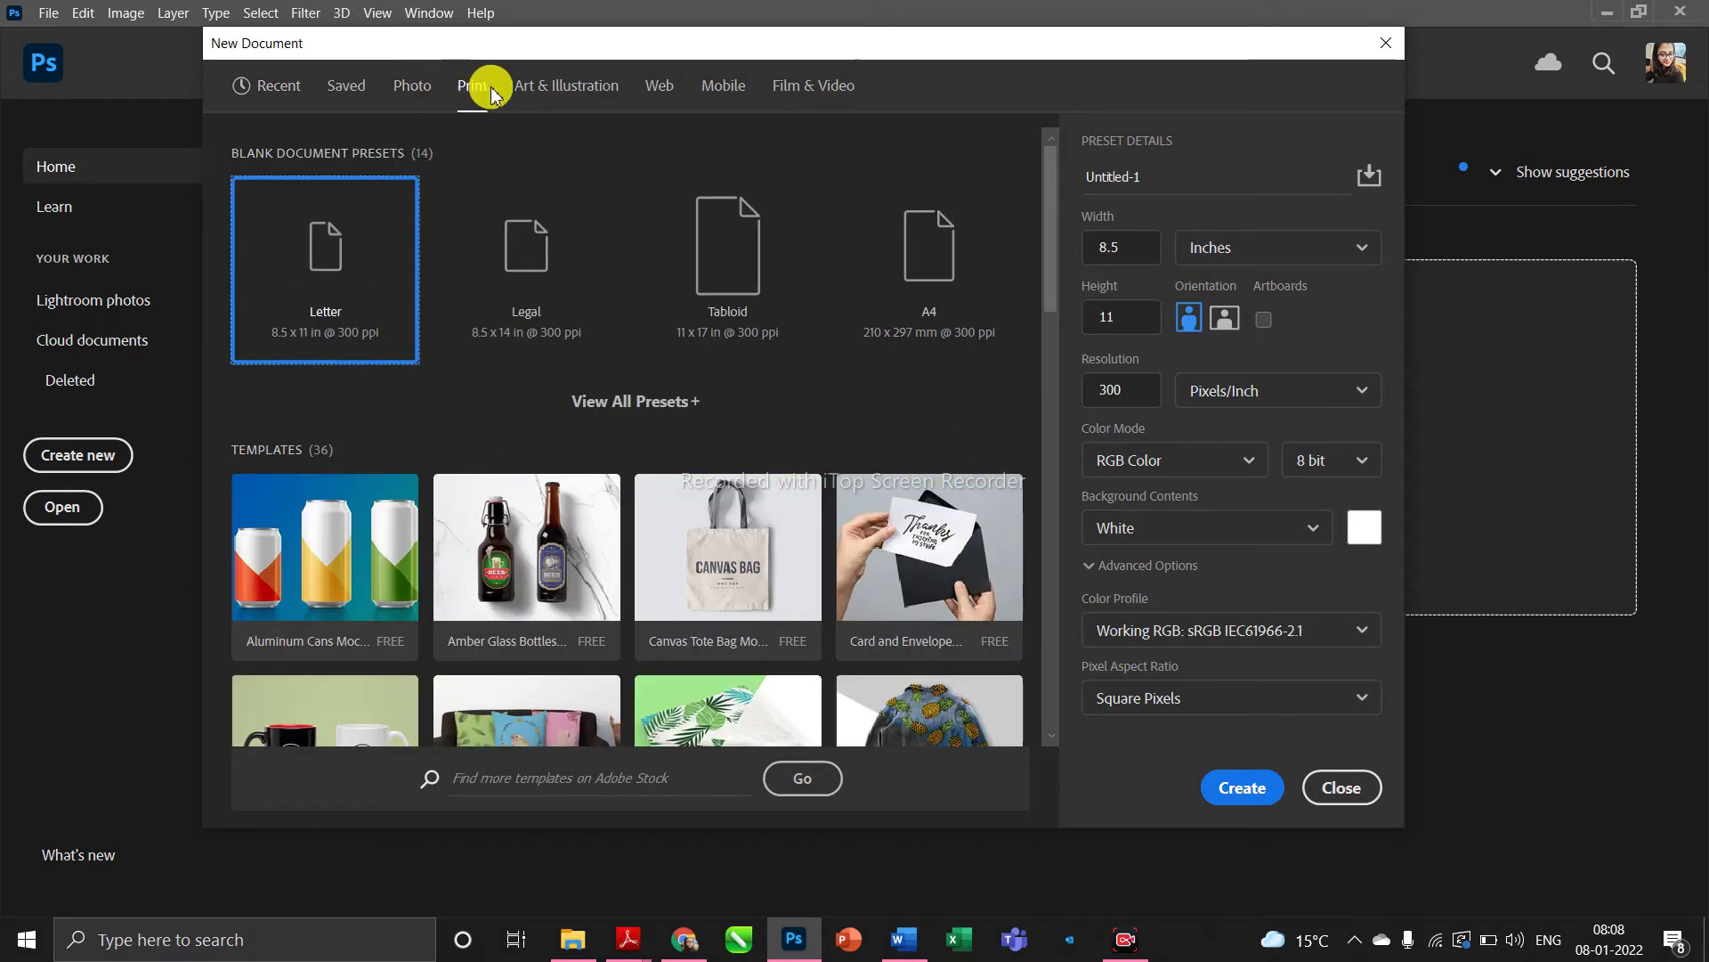
left_click(559, 105)
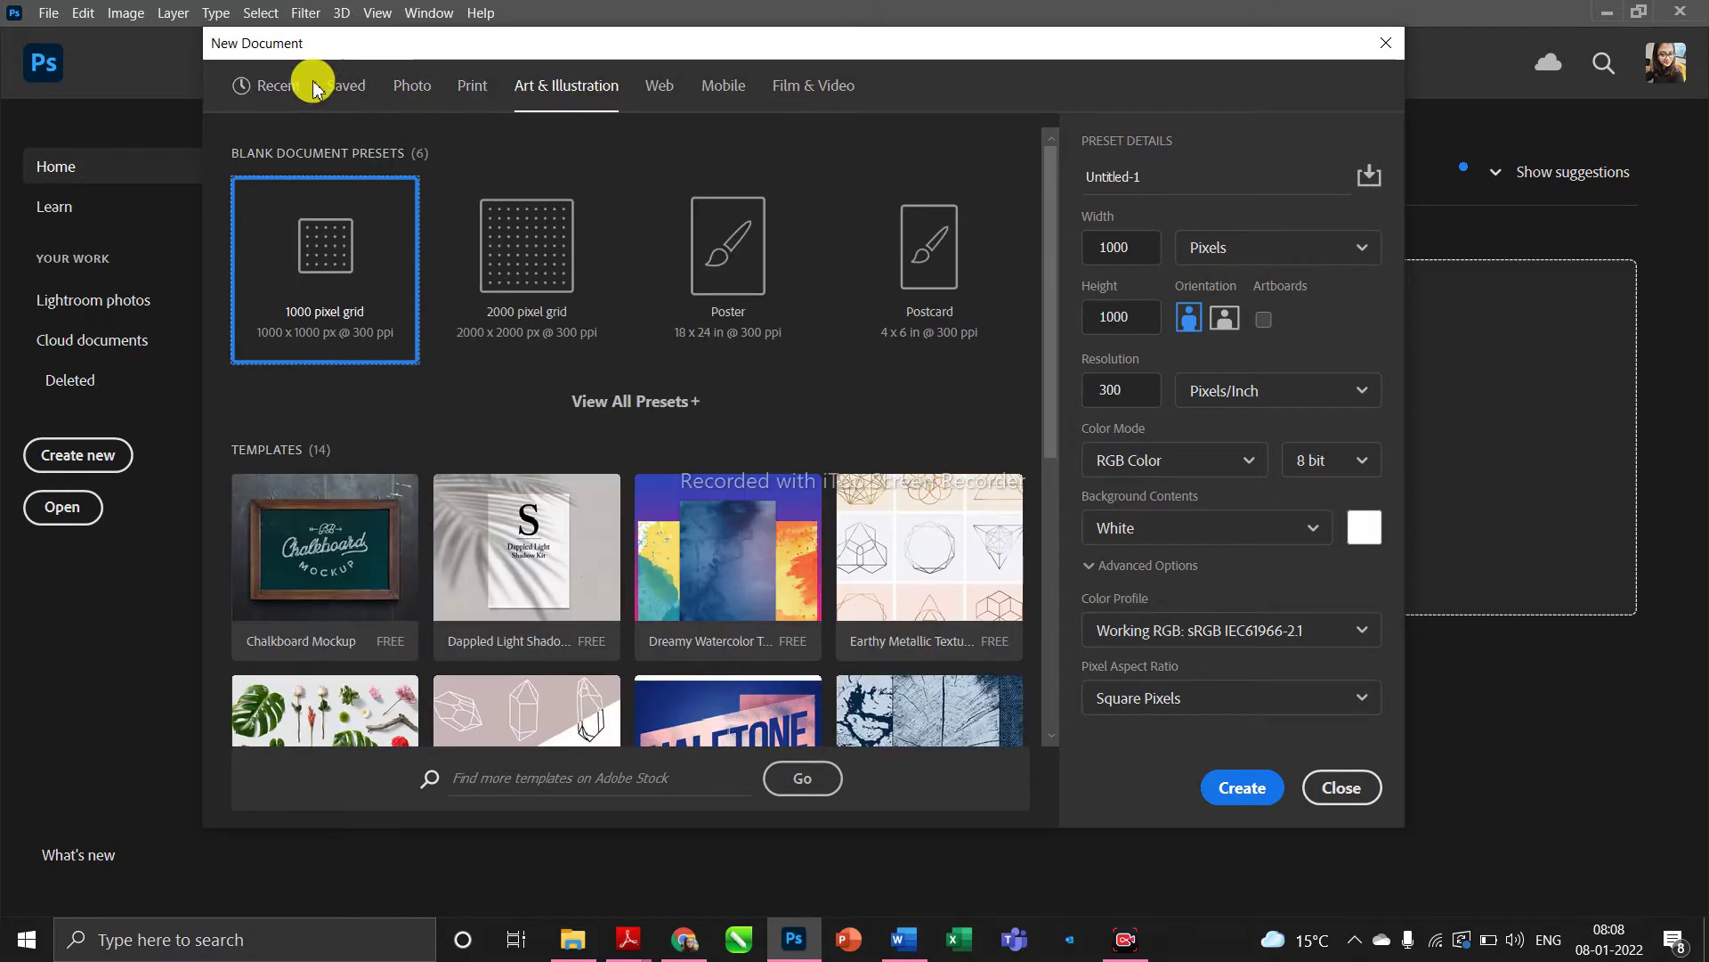
left_click(346, 84)
left_click(408, 87)
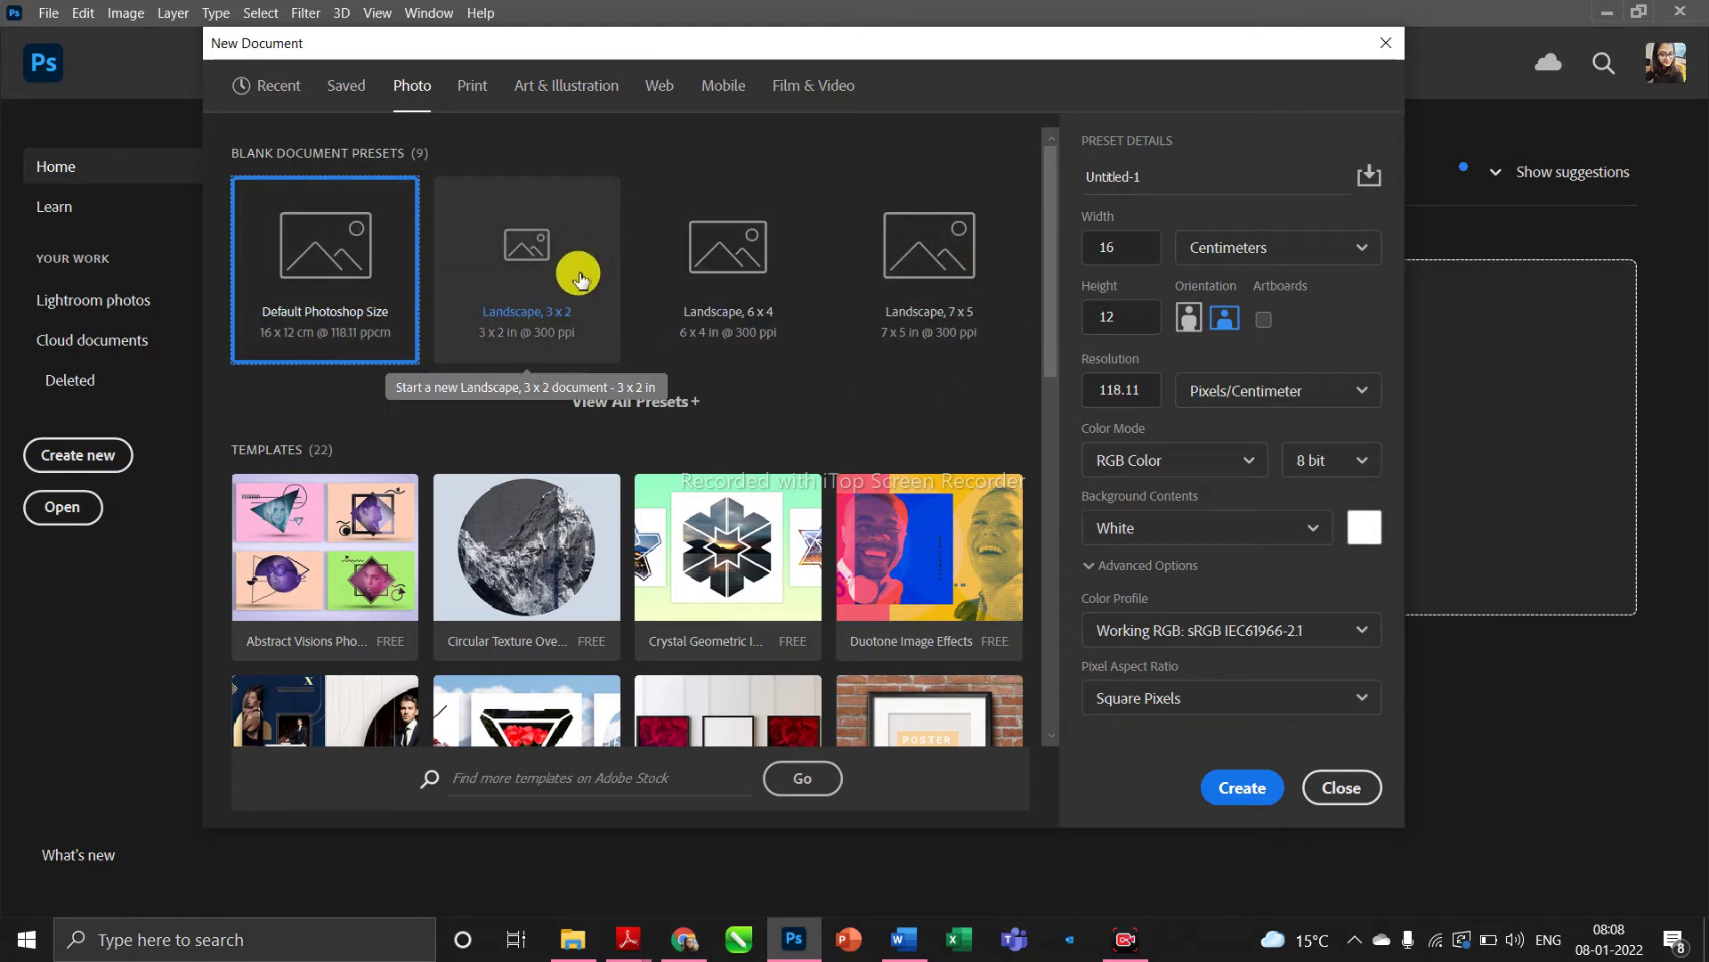
left_click(470, 87)
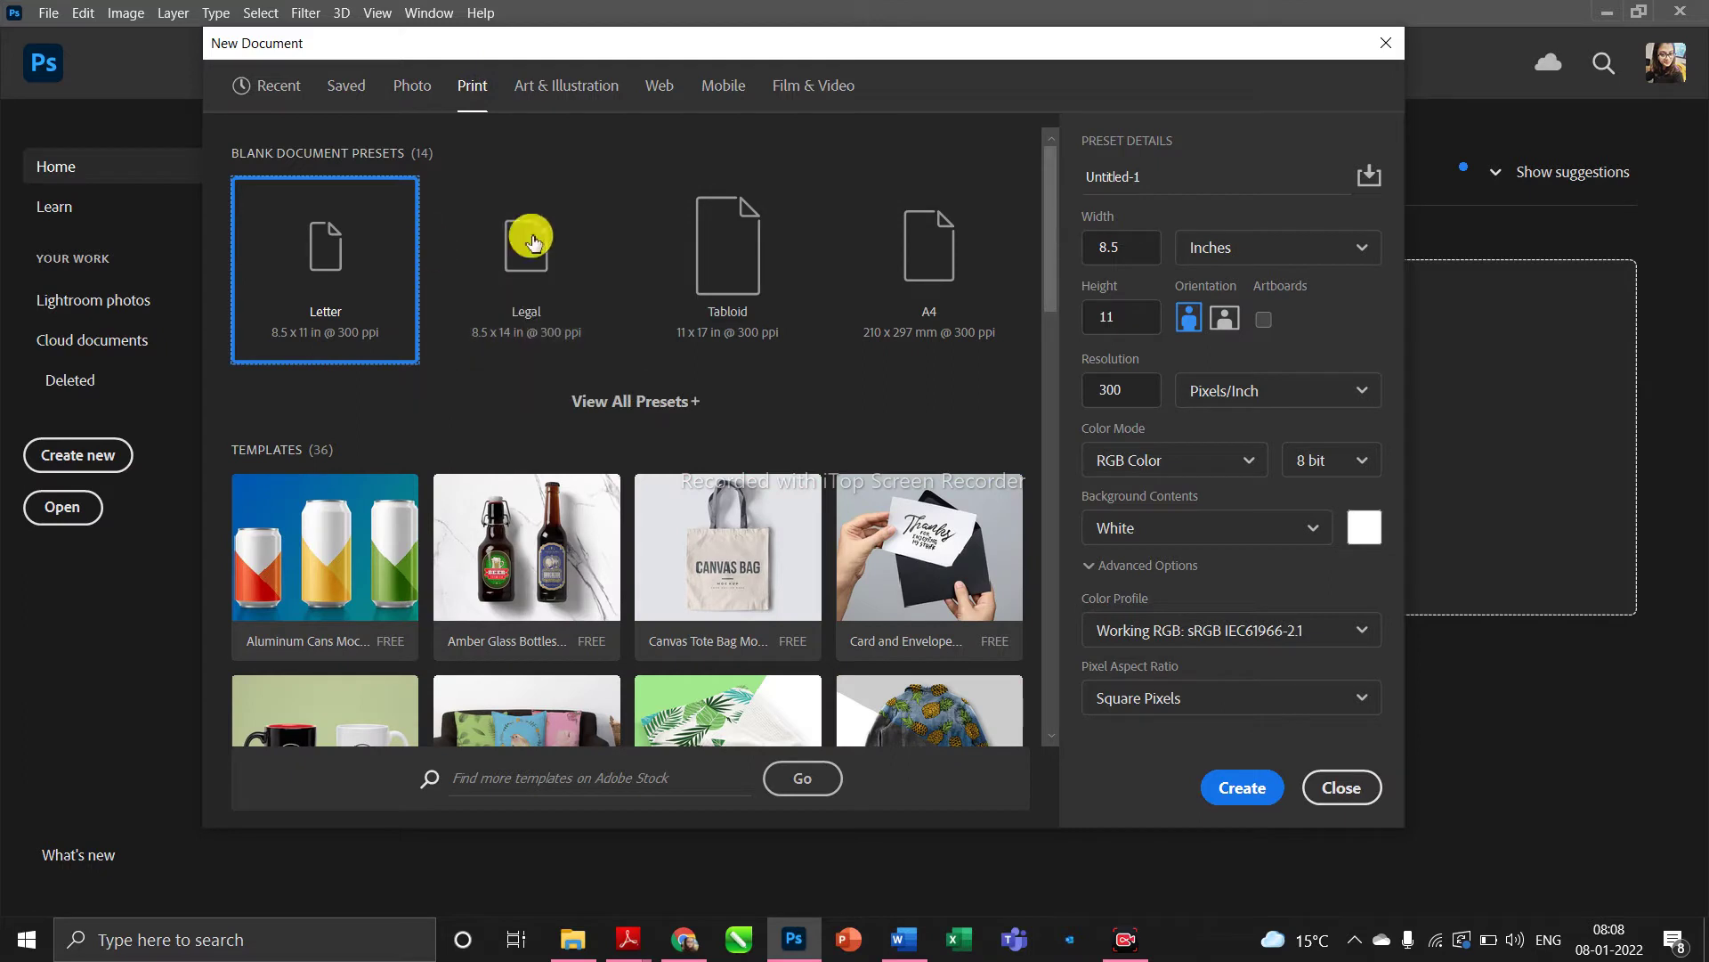
left_click(589, 89)
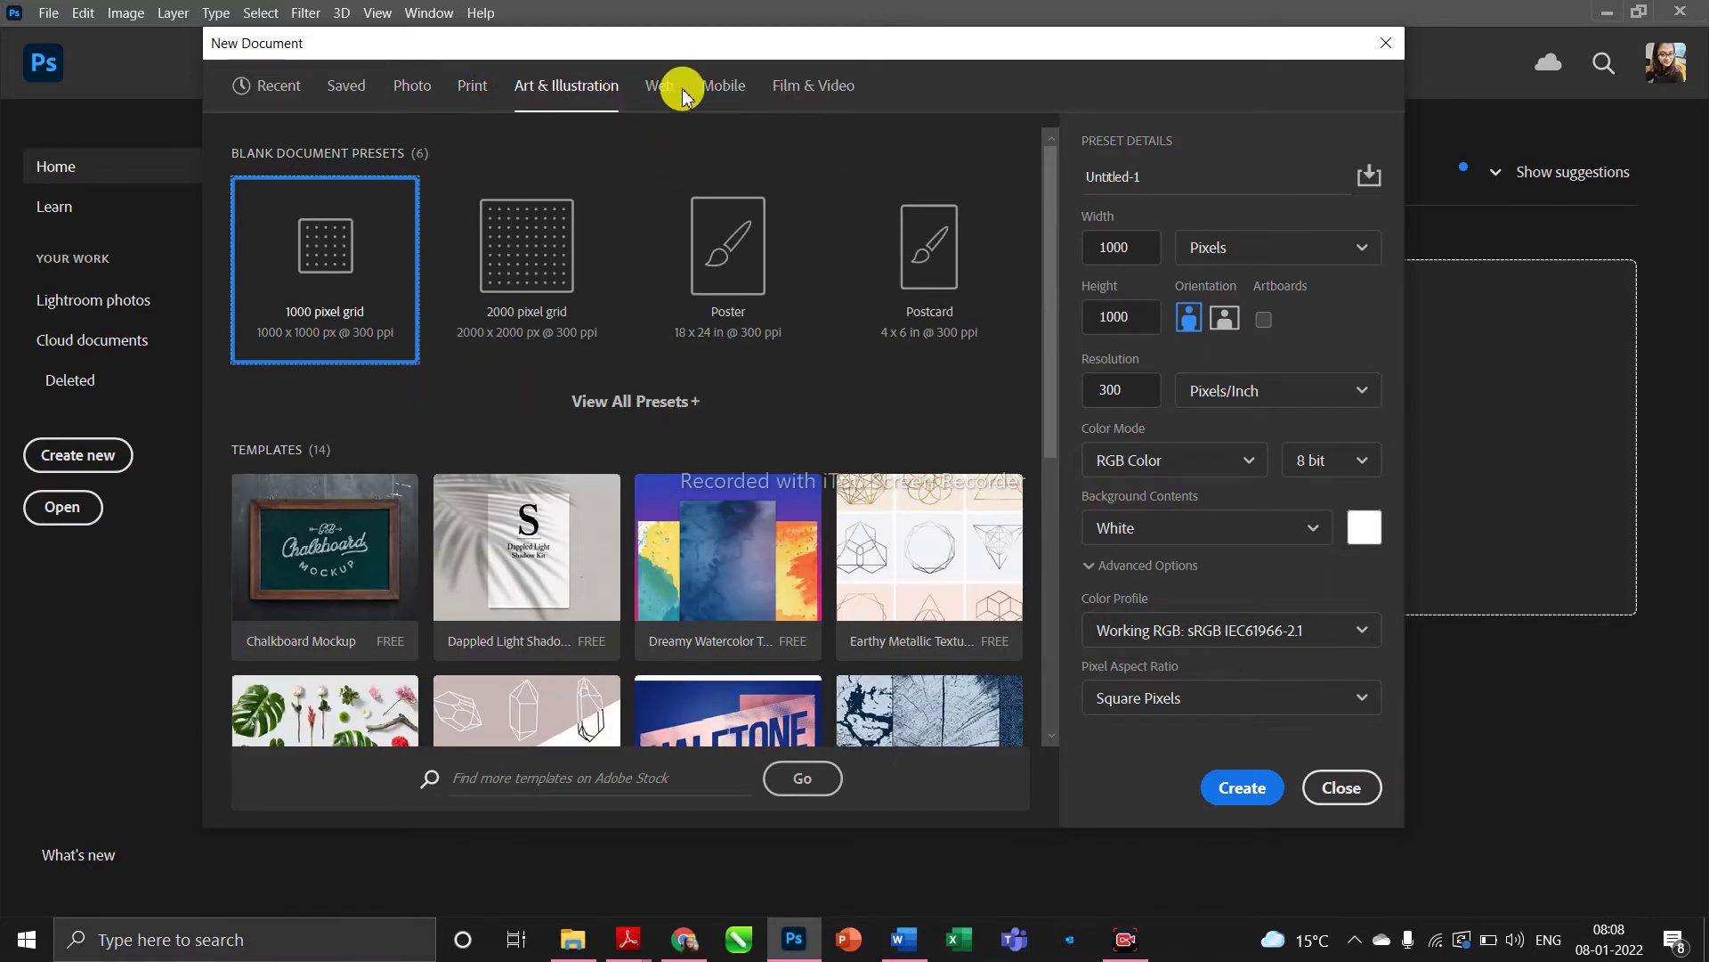
left_click(804, 88)
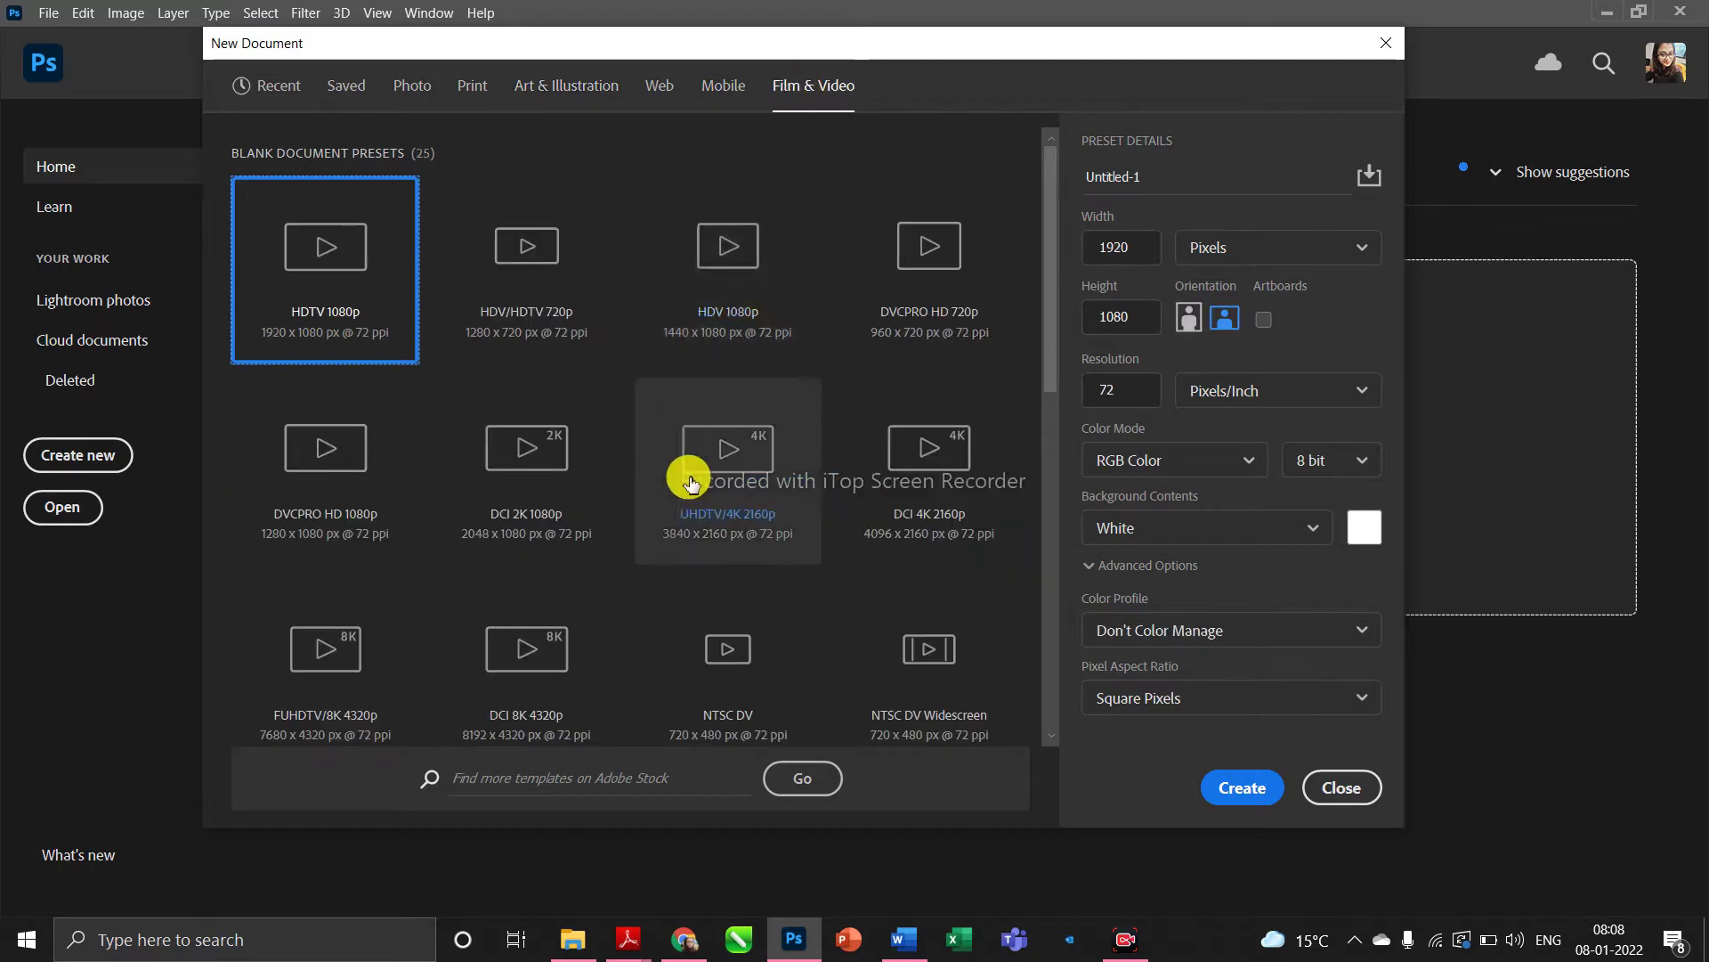
left_click(726, 87)
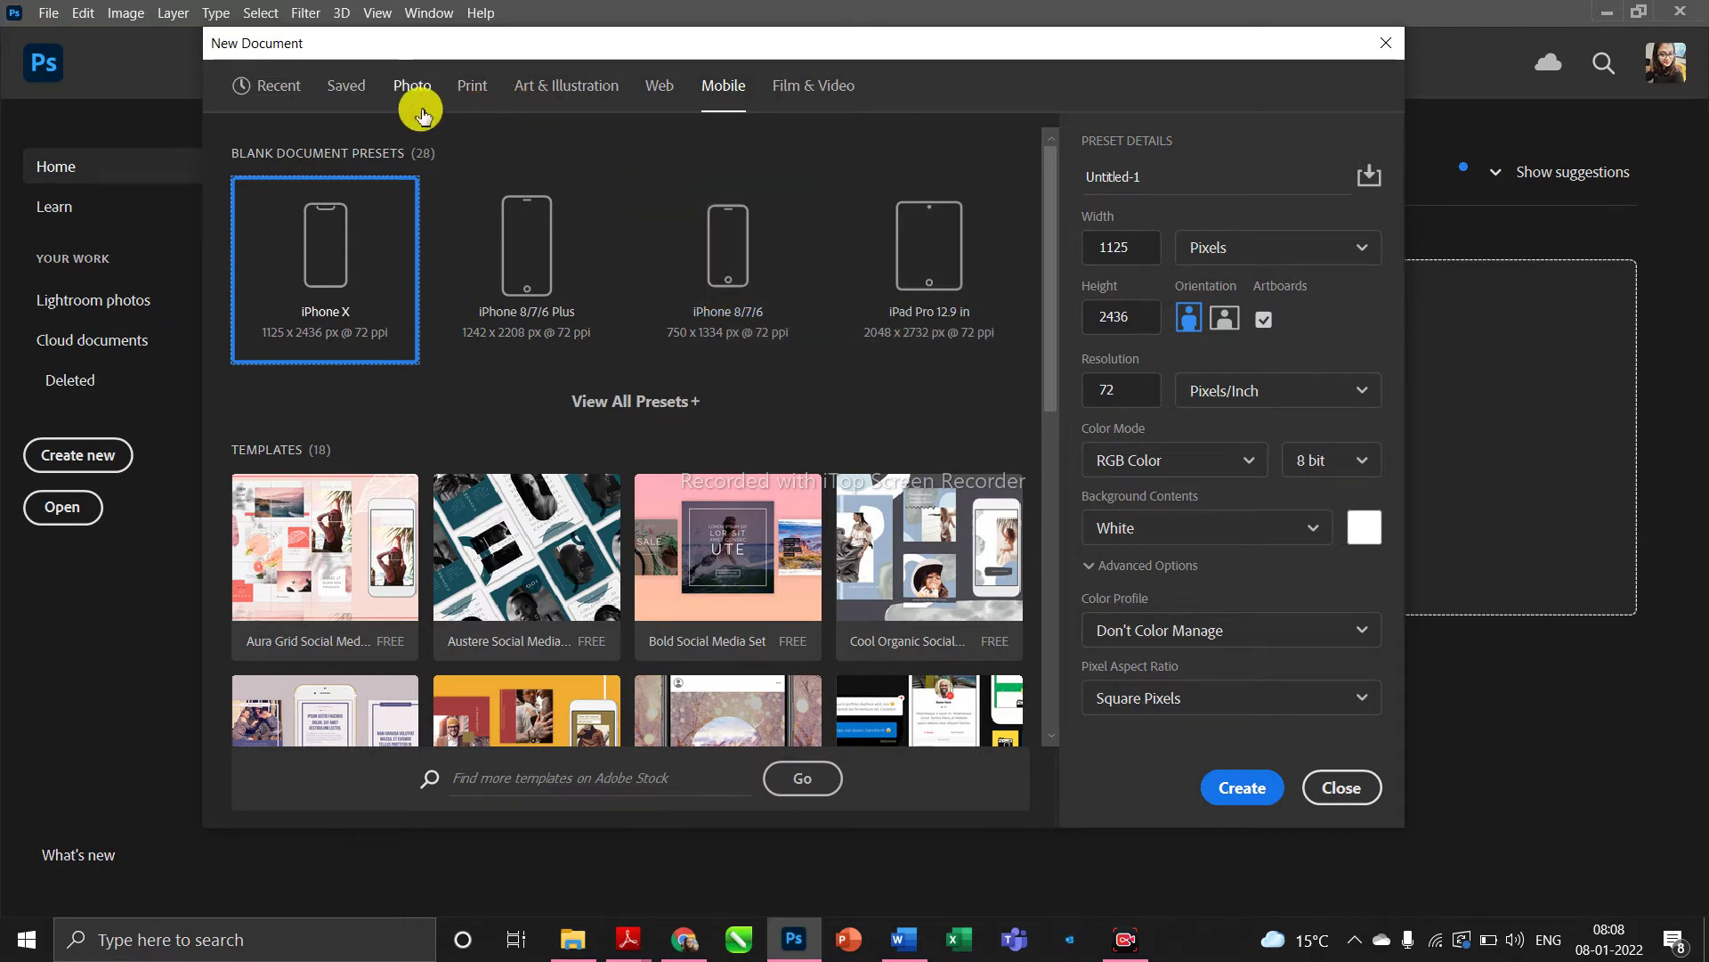
left_click(339, 89)
left_click(278, 82)
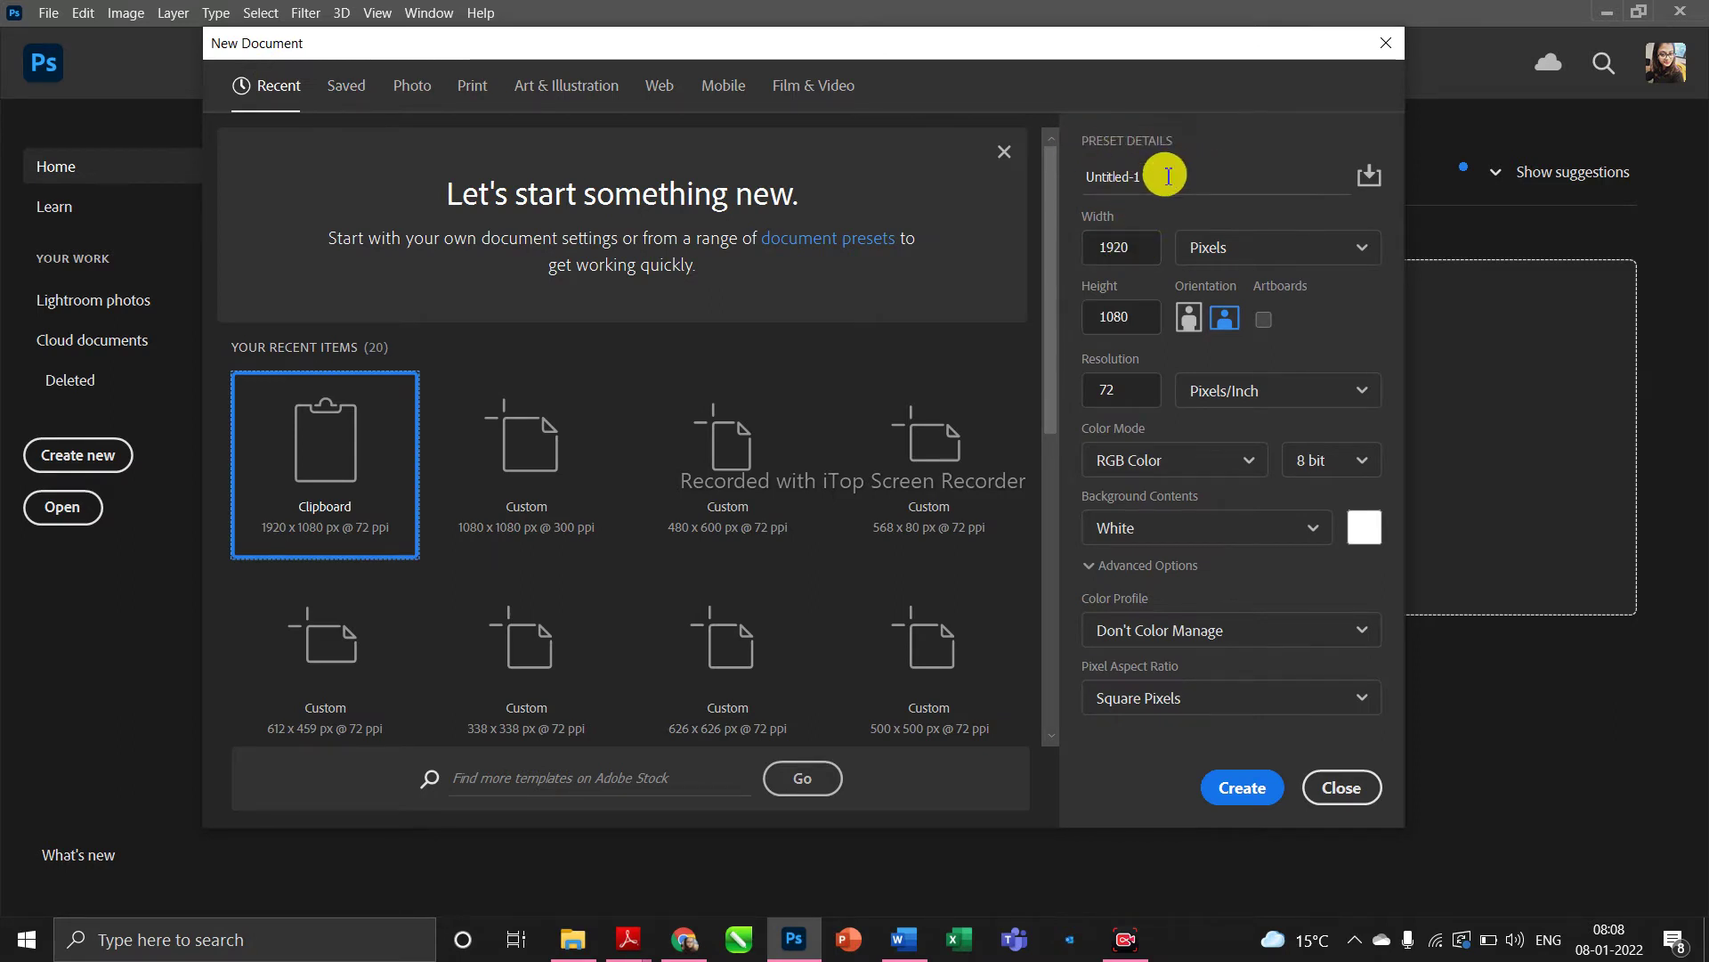
- Name the new document "photoshop" and set its width and height to 1000 pixels each
left_click_drag(1166, 174, 1071, 177)
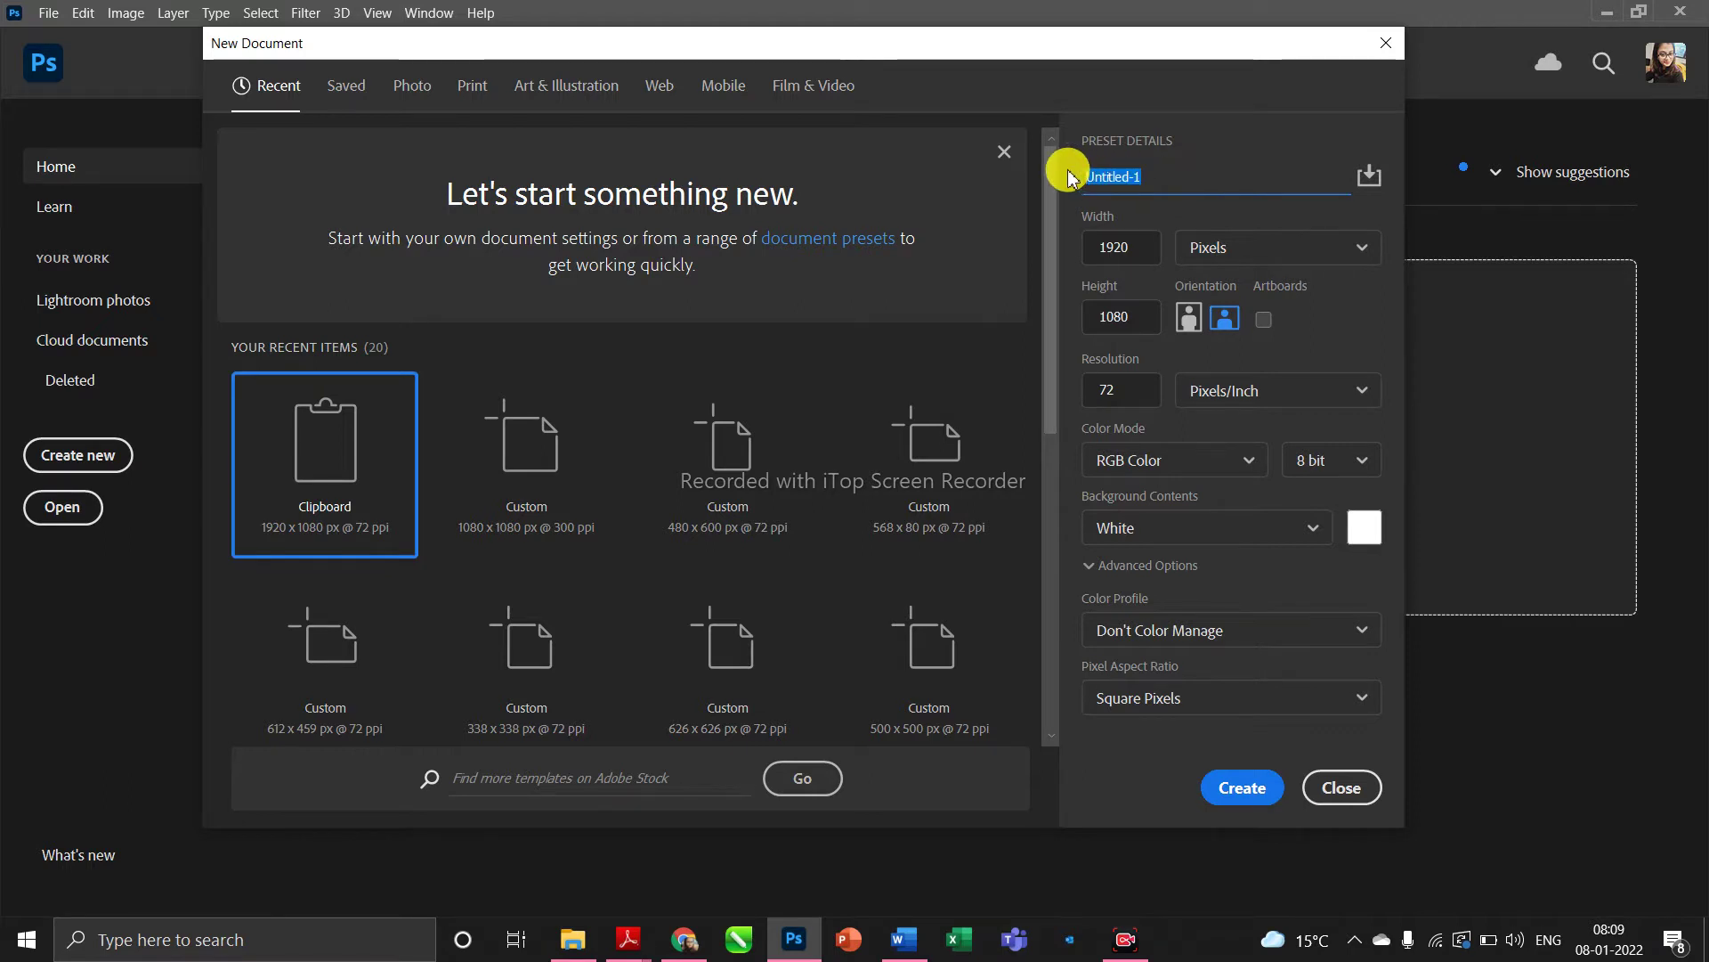
type("photoshop")
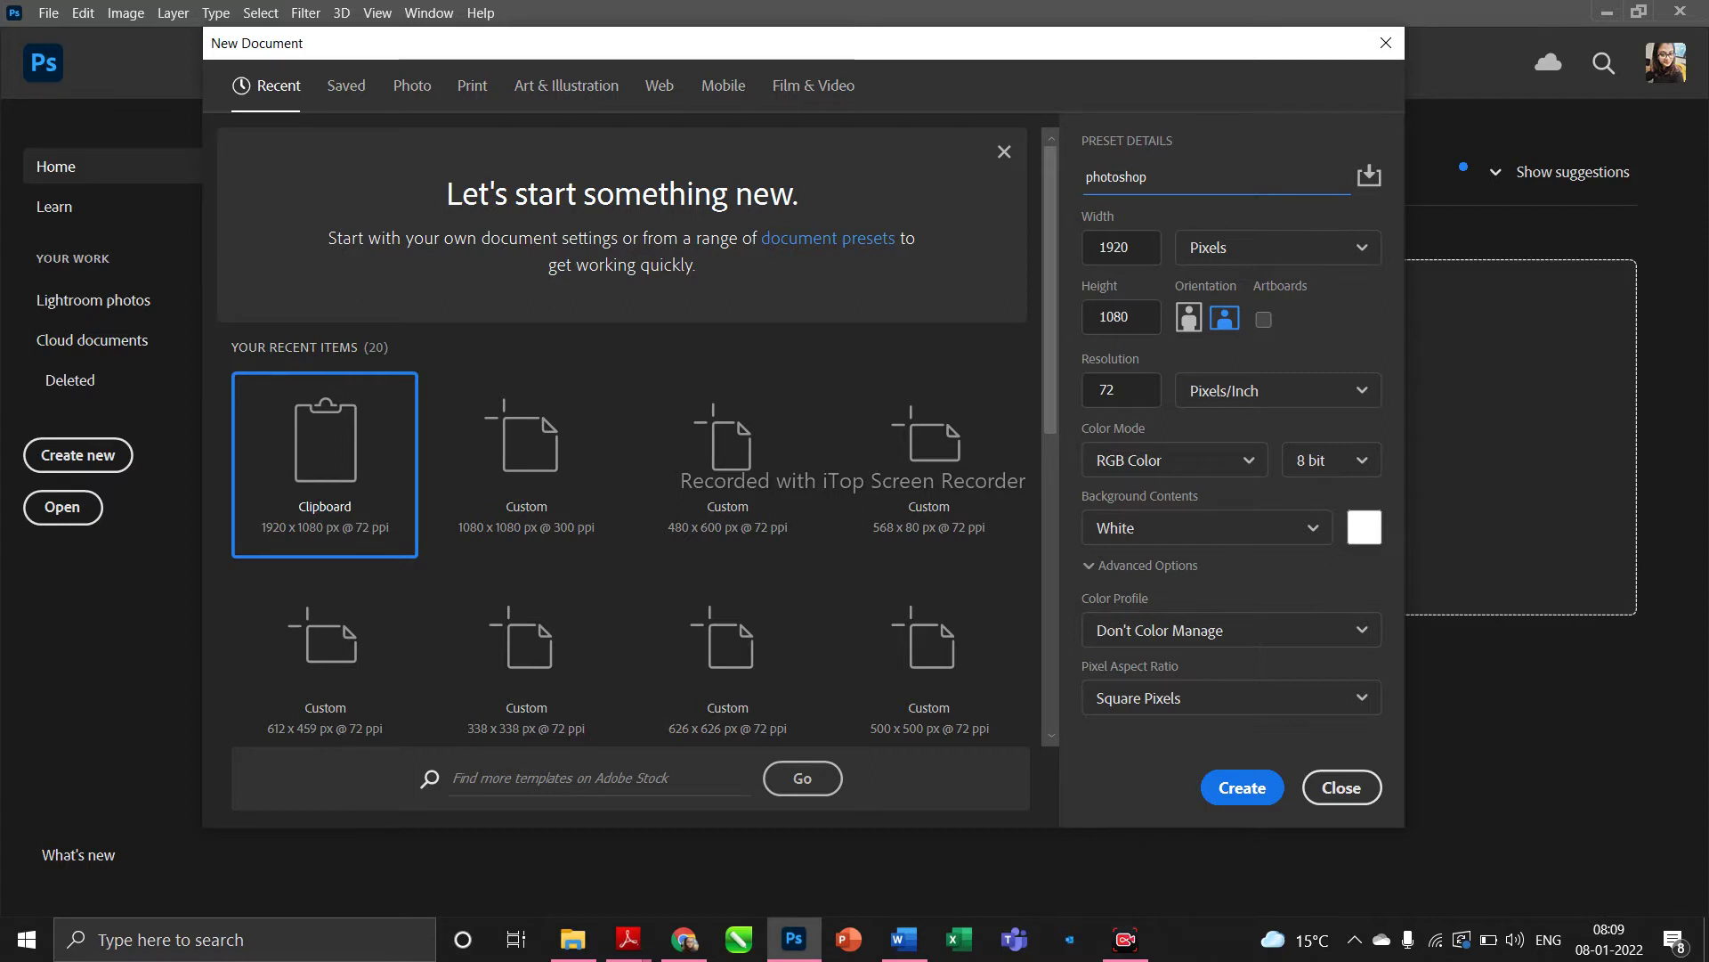
left_click(1144, 249)
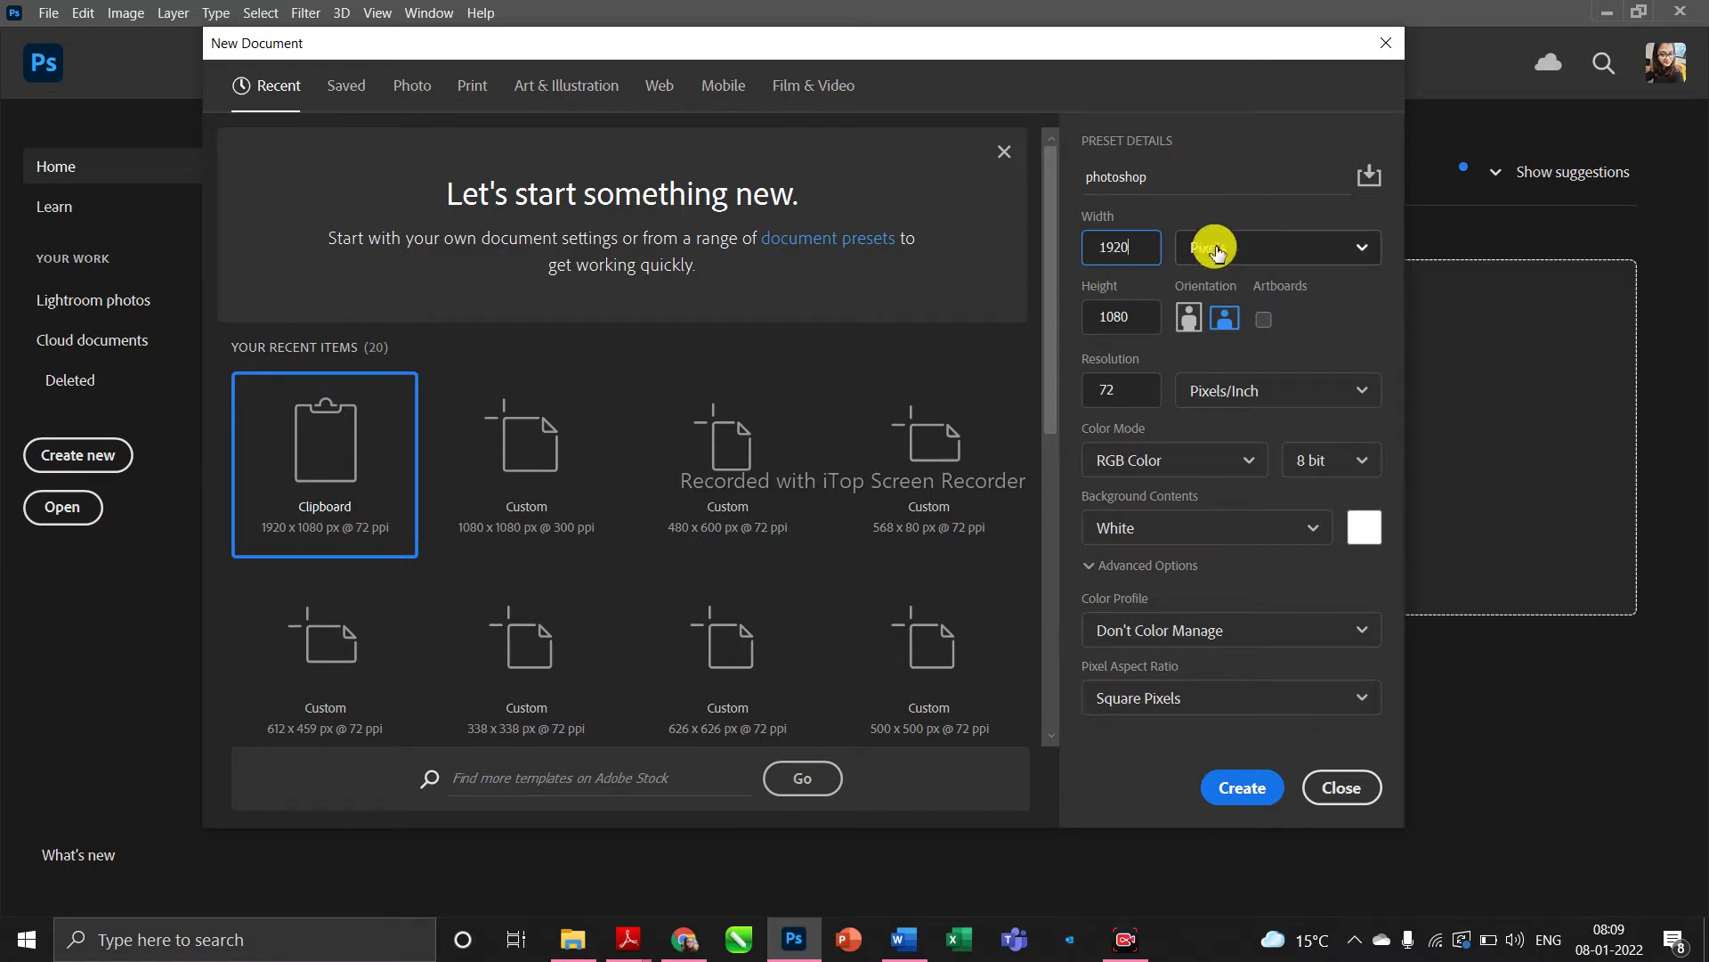
key("BackSpace")
key("BackSpace")
type("1")
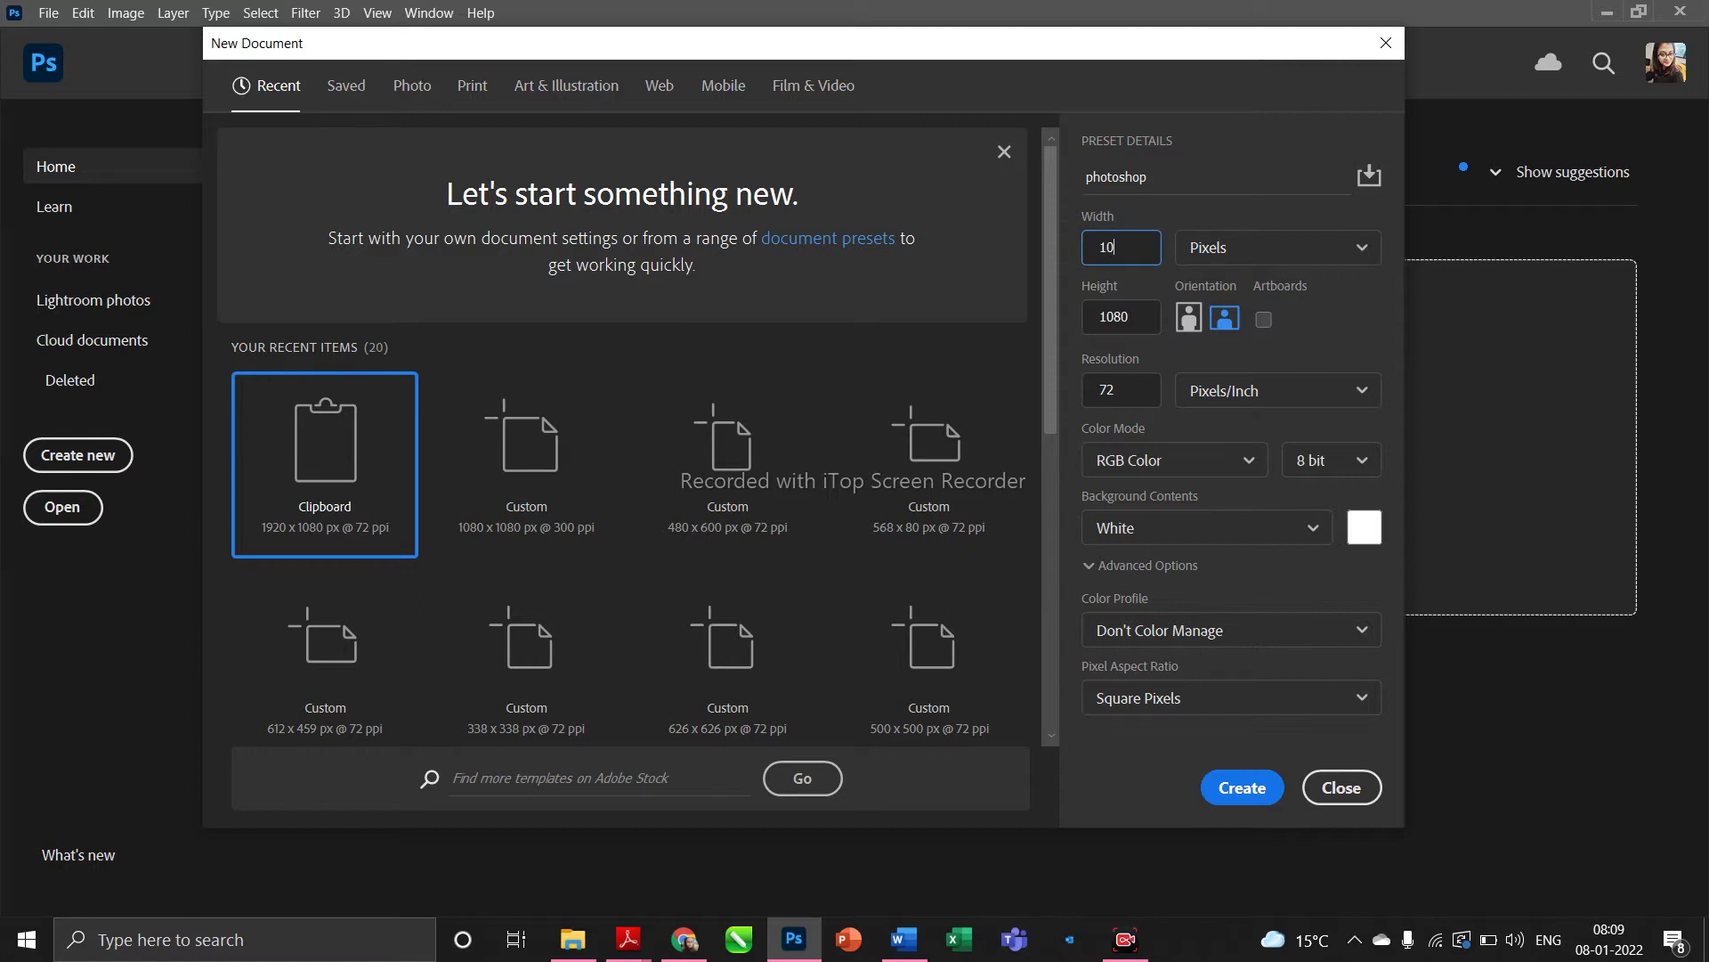
left_click(1144, 318)
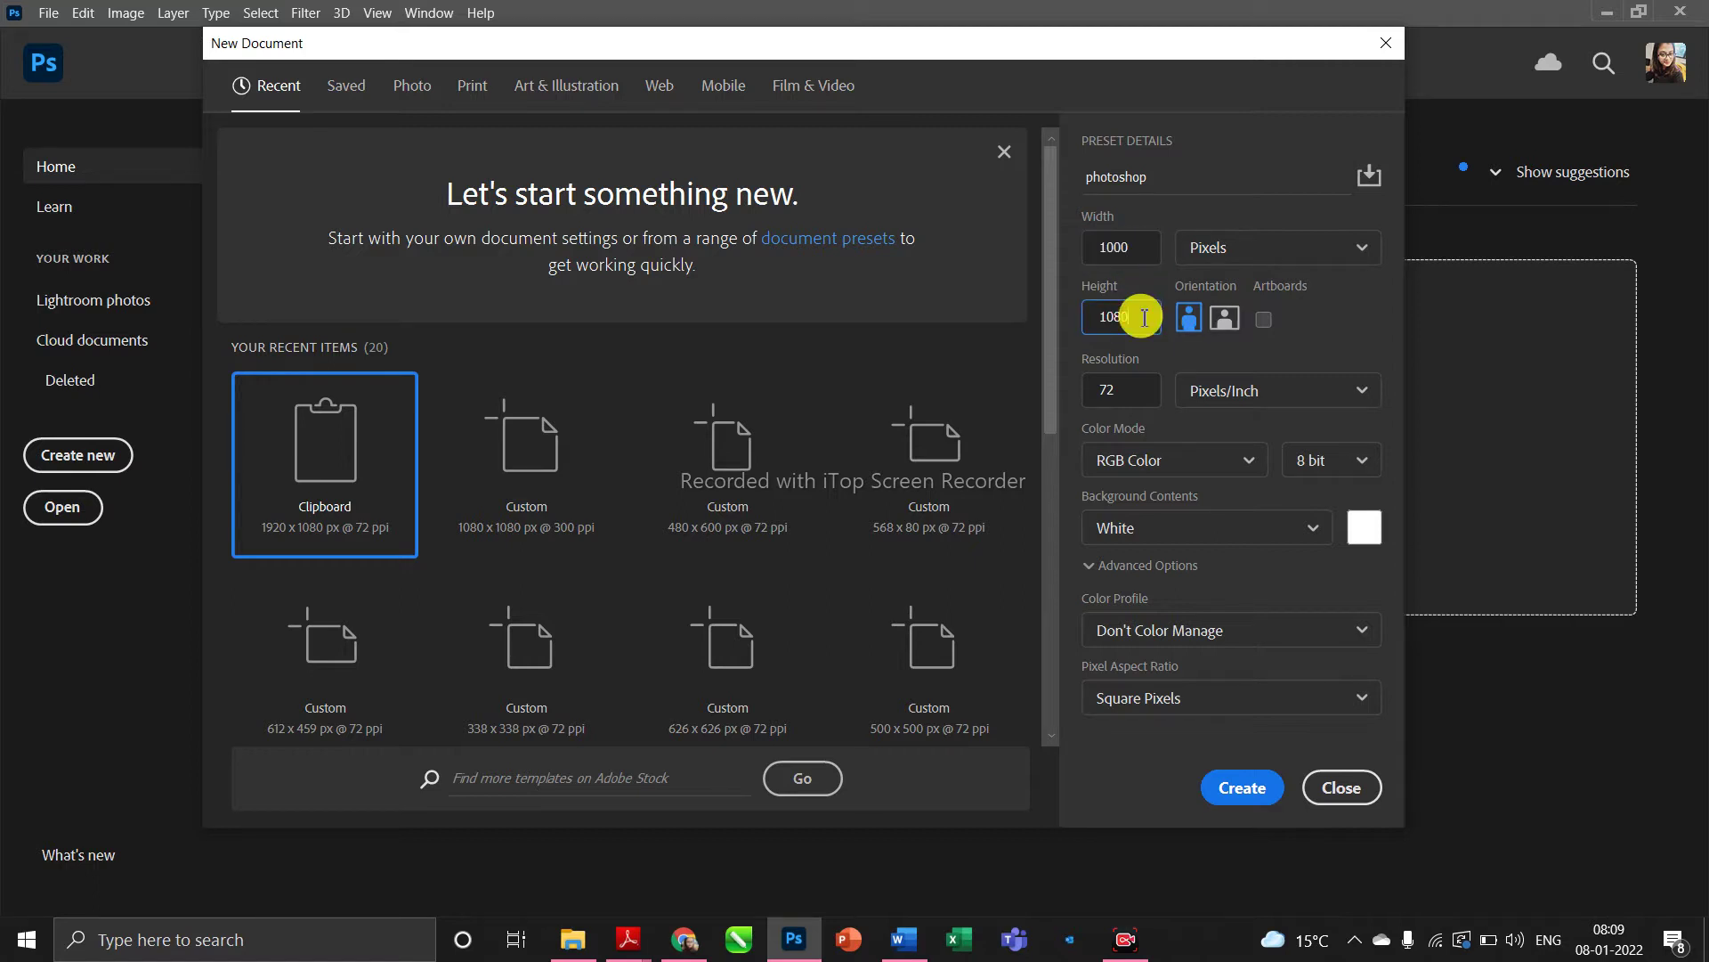
type("100")
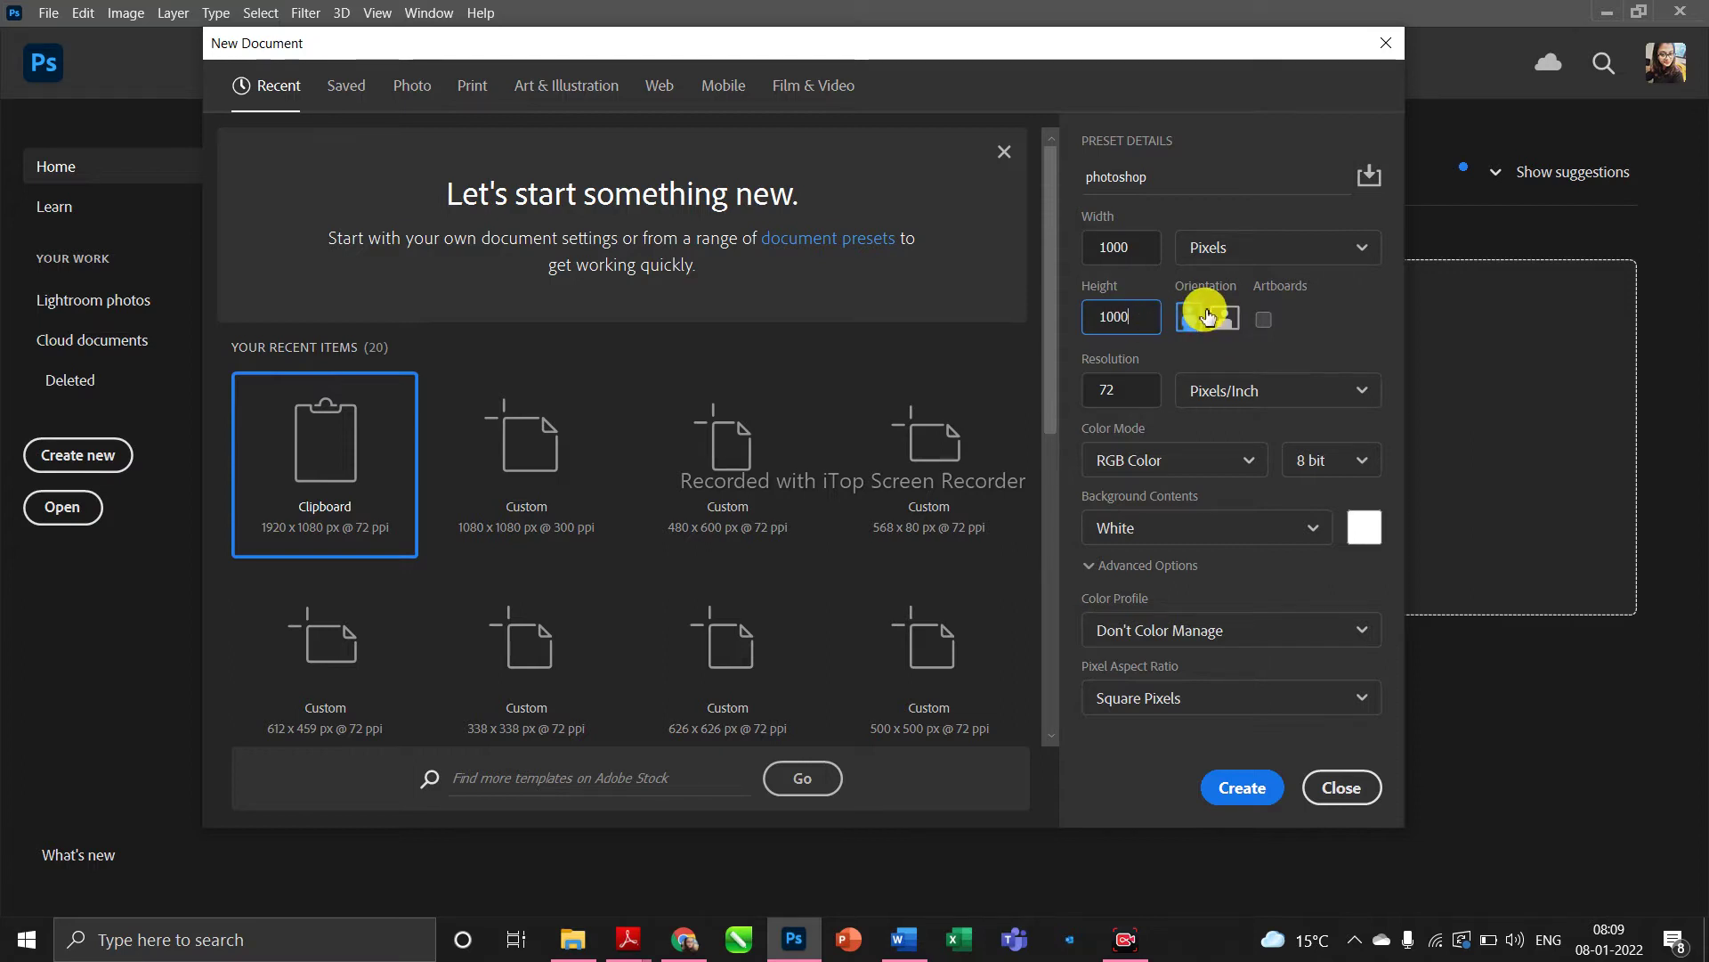
left_click(1232, 330)
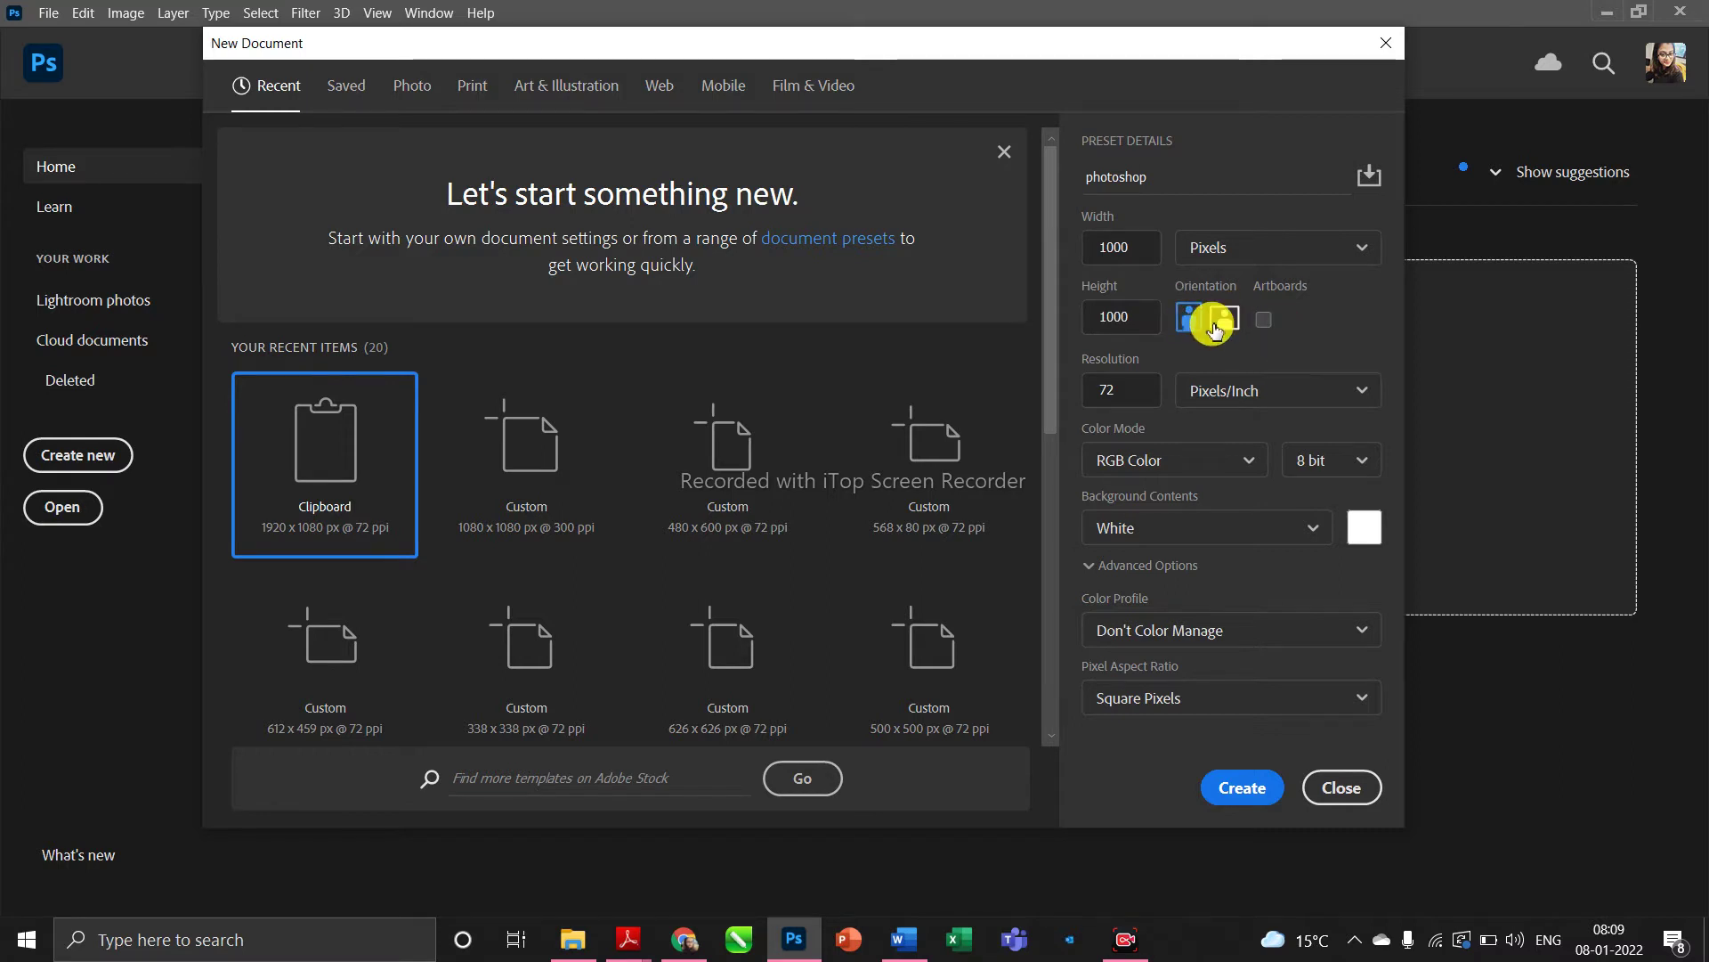
- Set the new document's resolution to 300 pixels/inch, keeping pixels as the size unit
left_click(1234, 257)
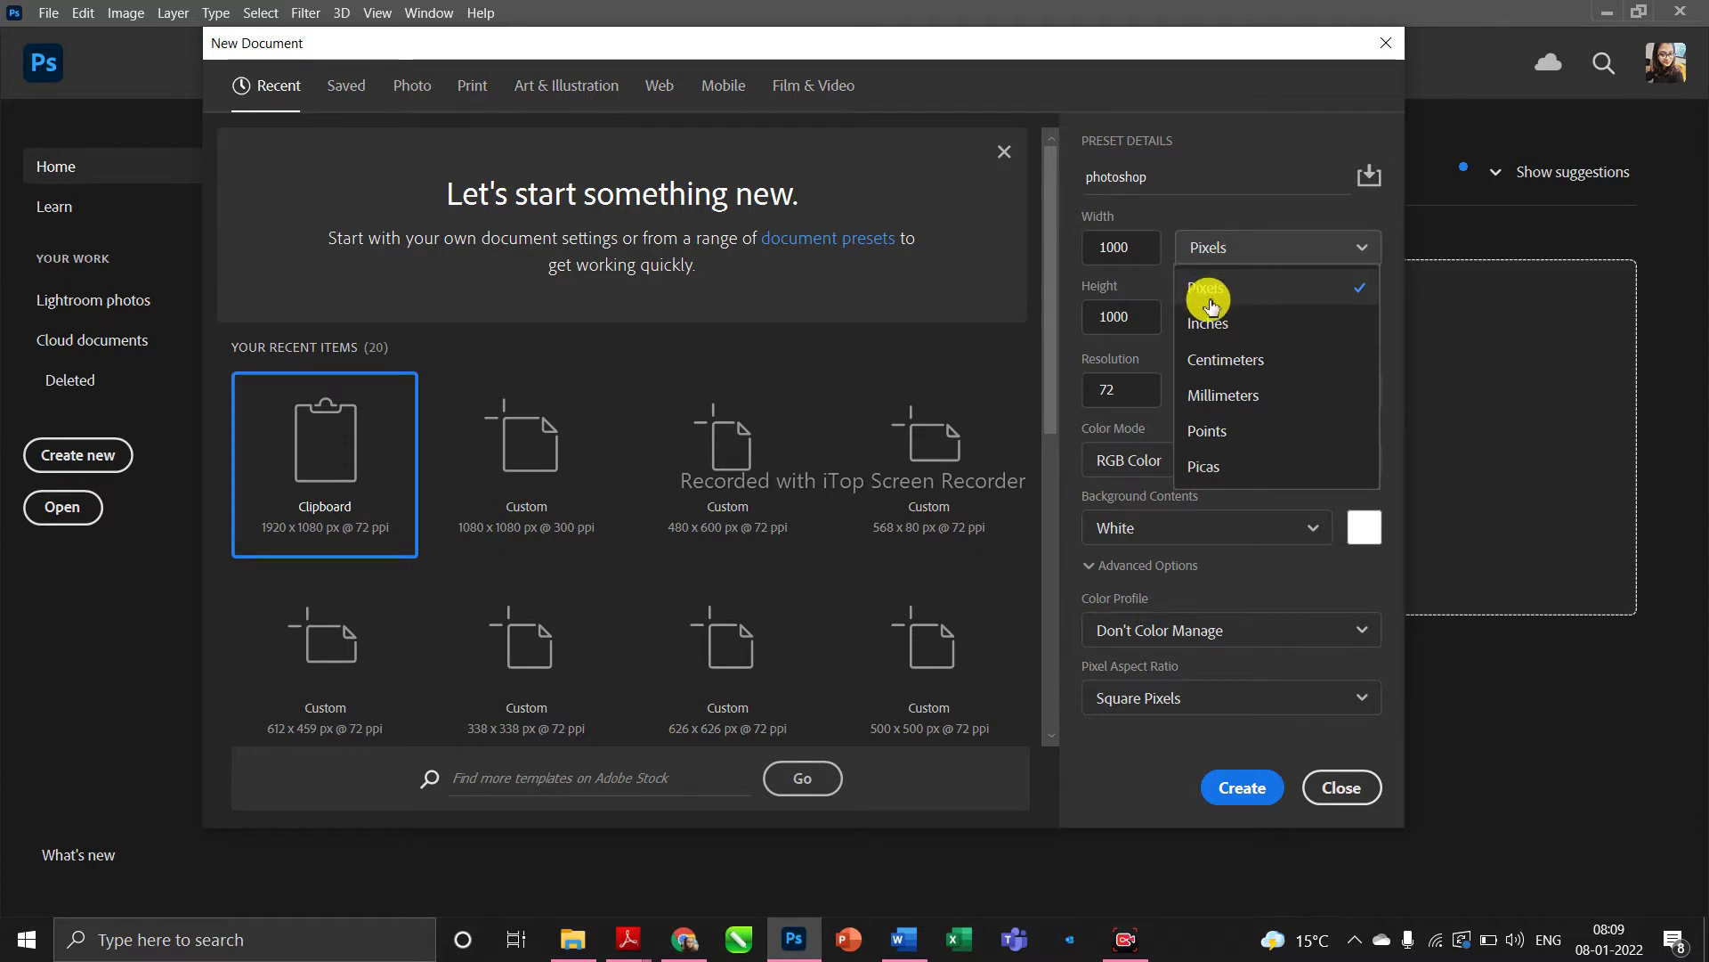
left_click(1284, 209)
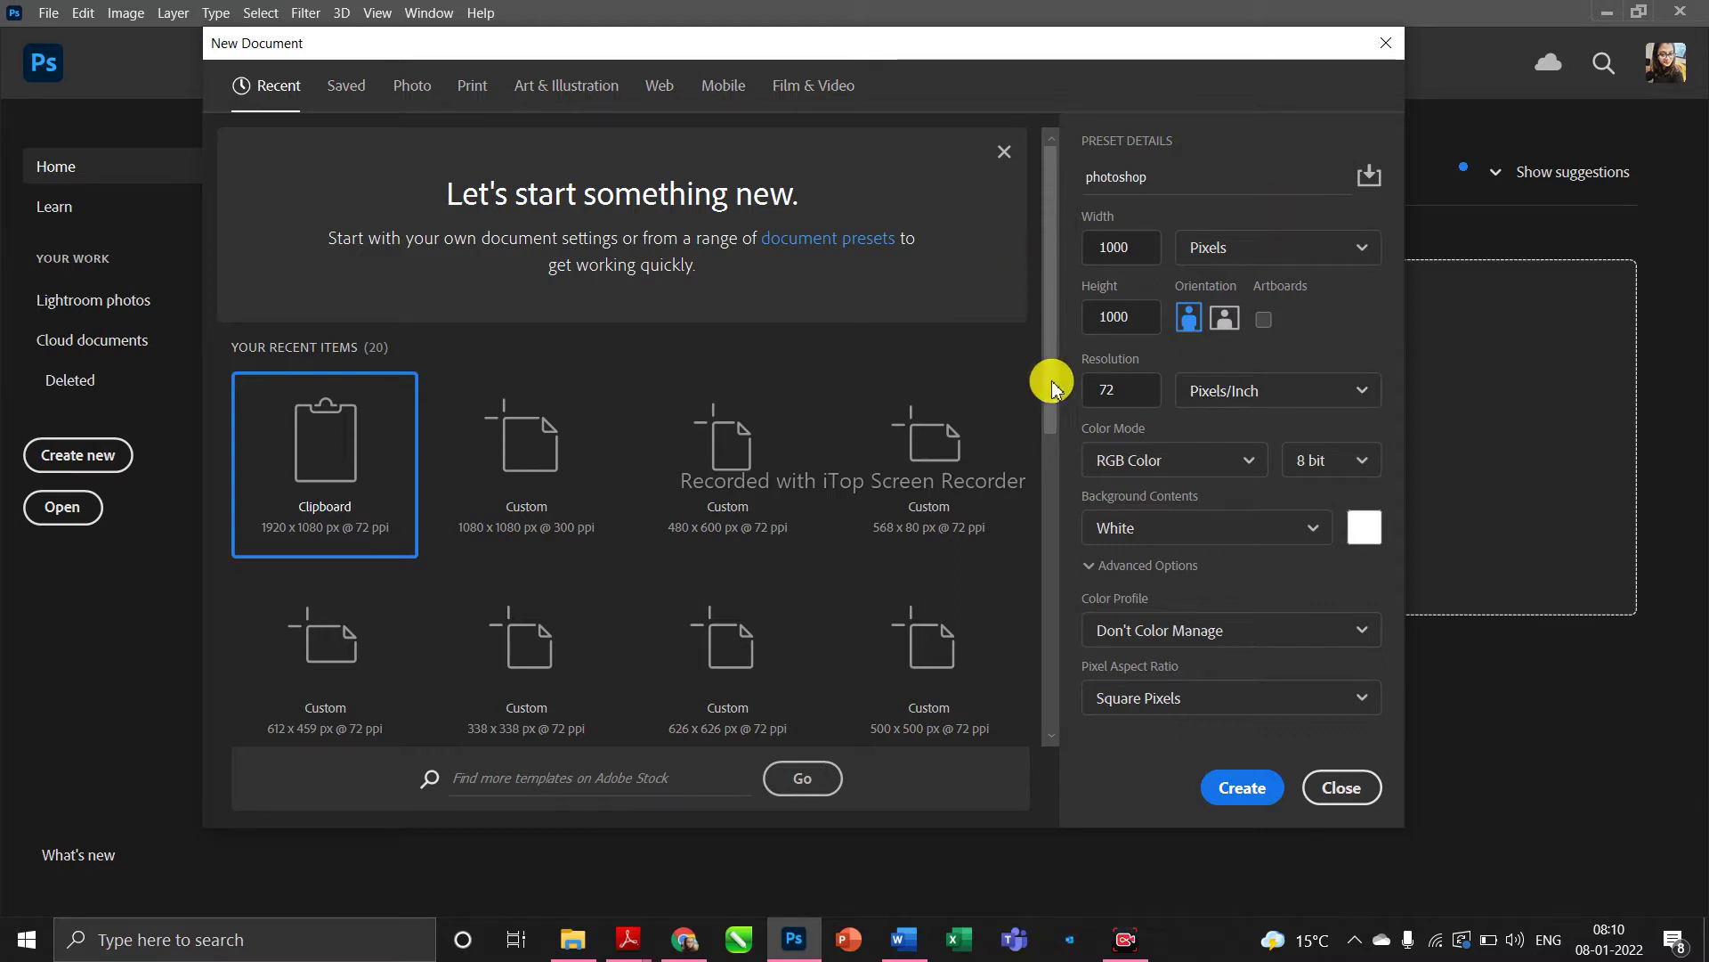
left_click(1138, 397)
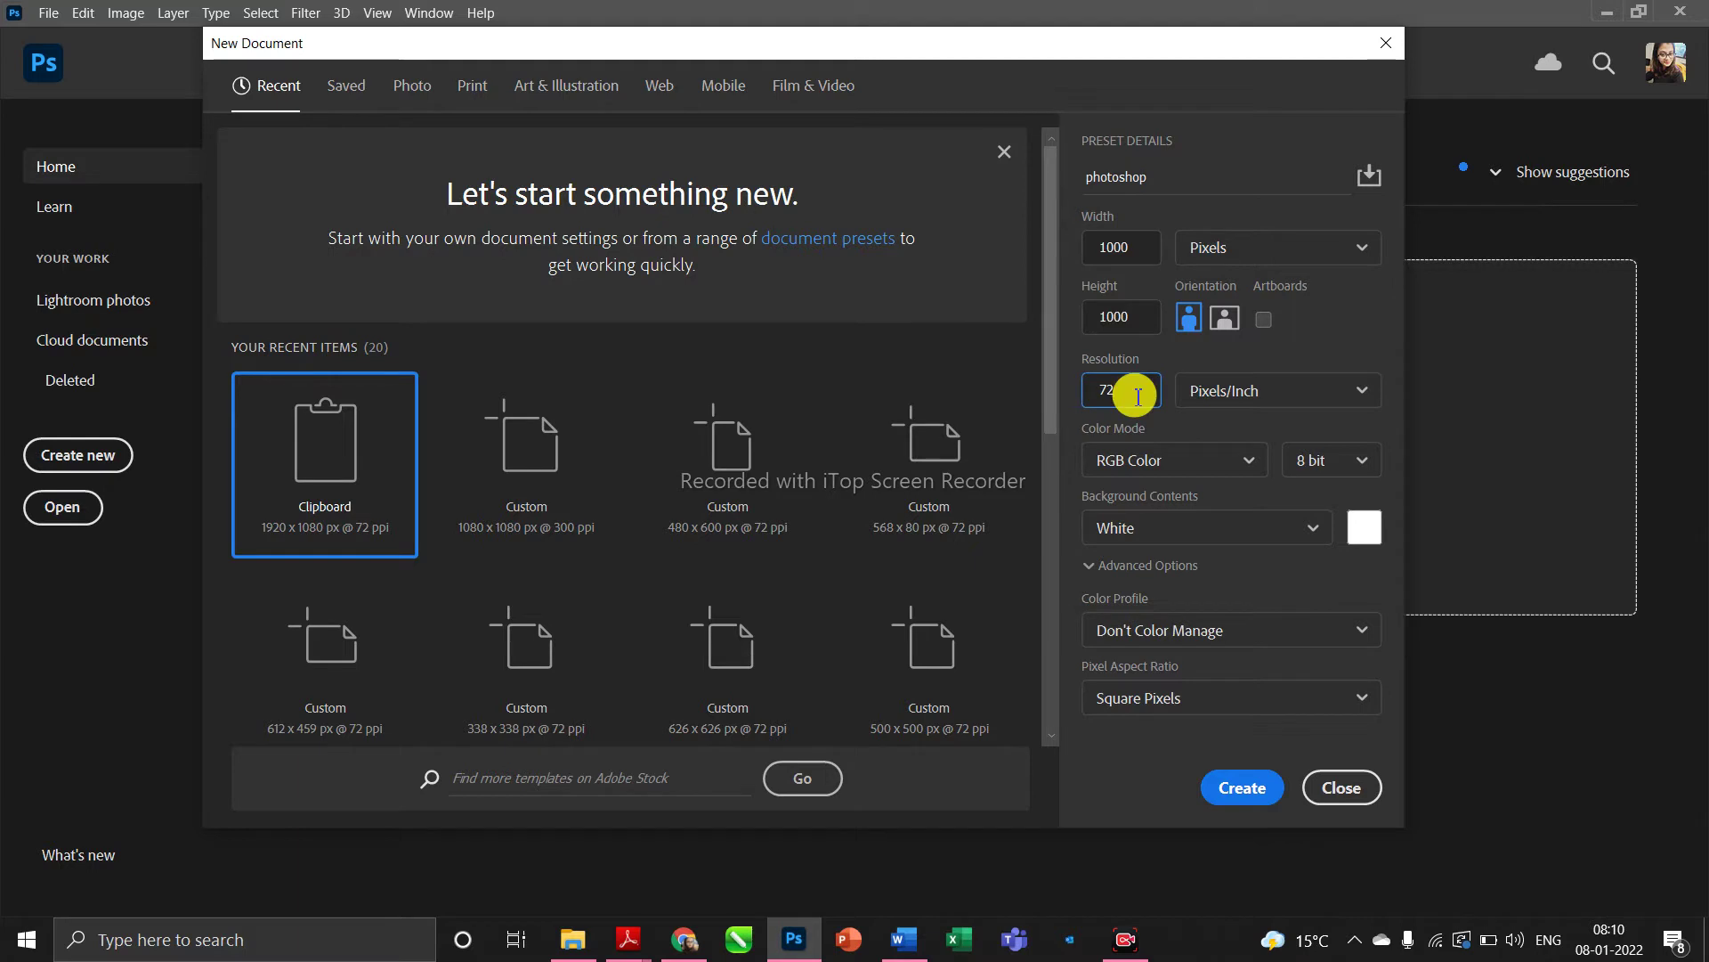
type("300")
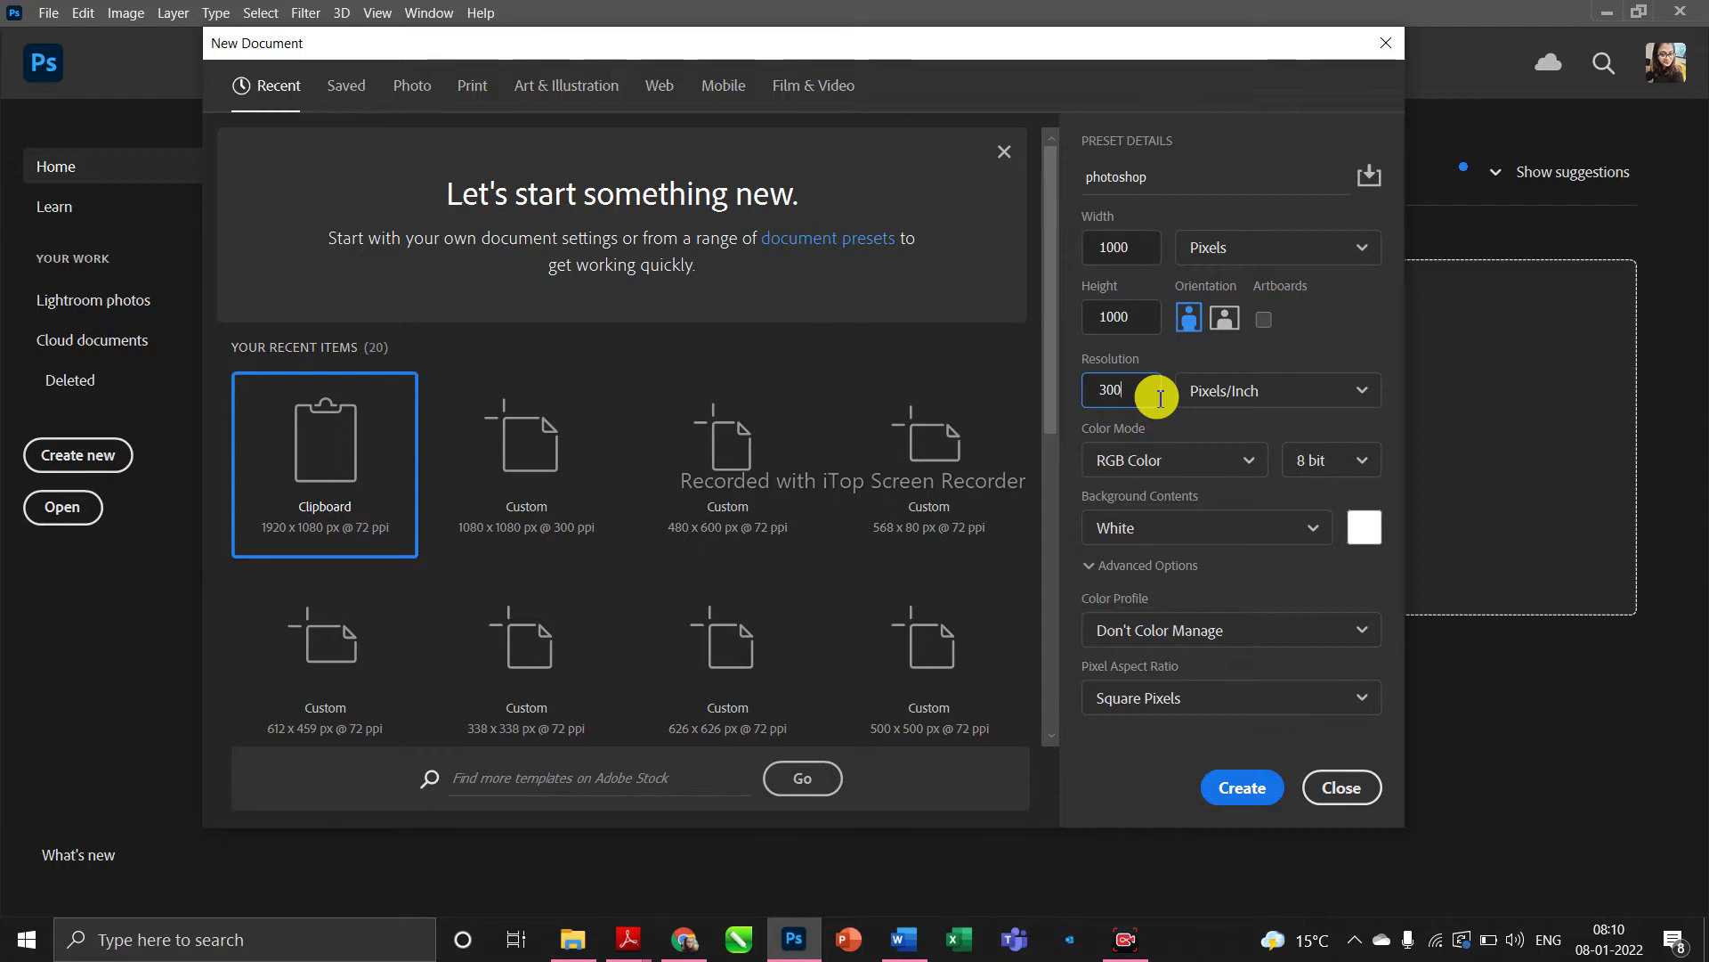
left_click(1306, 407)
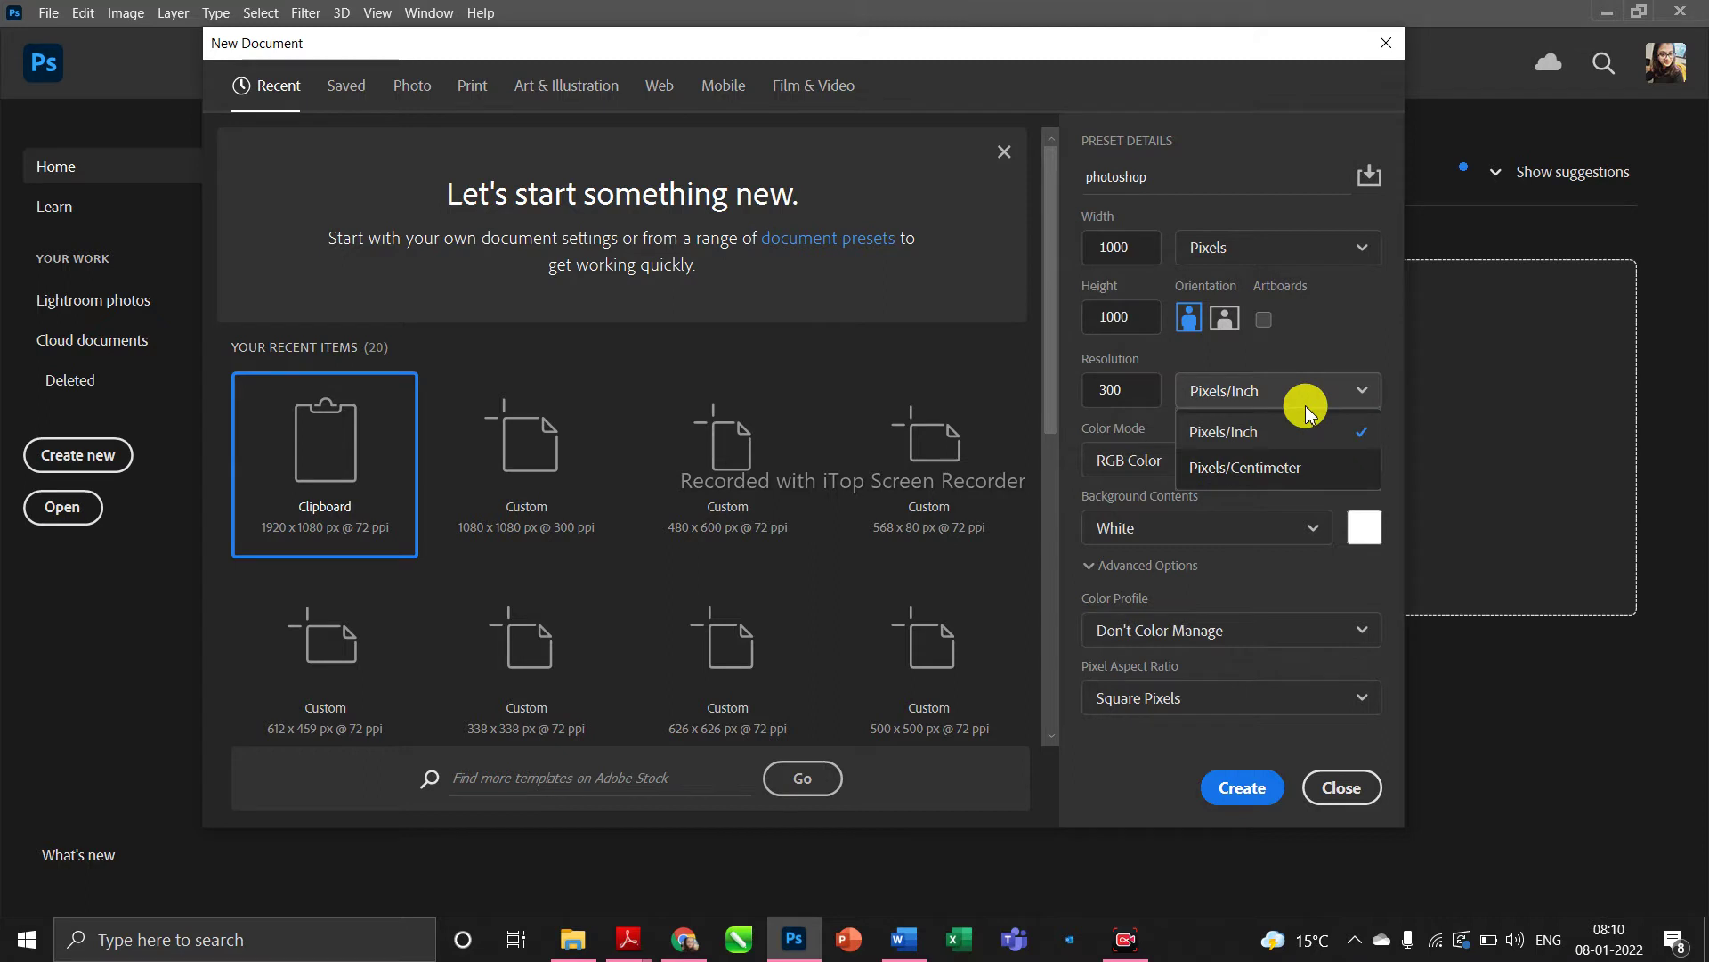
left_click(1343, 379)
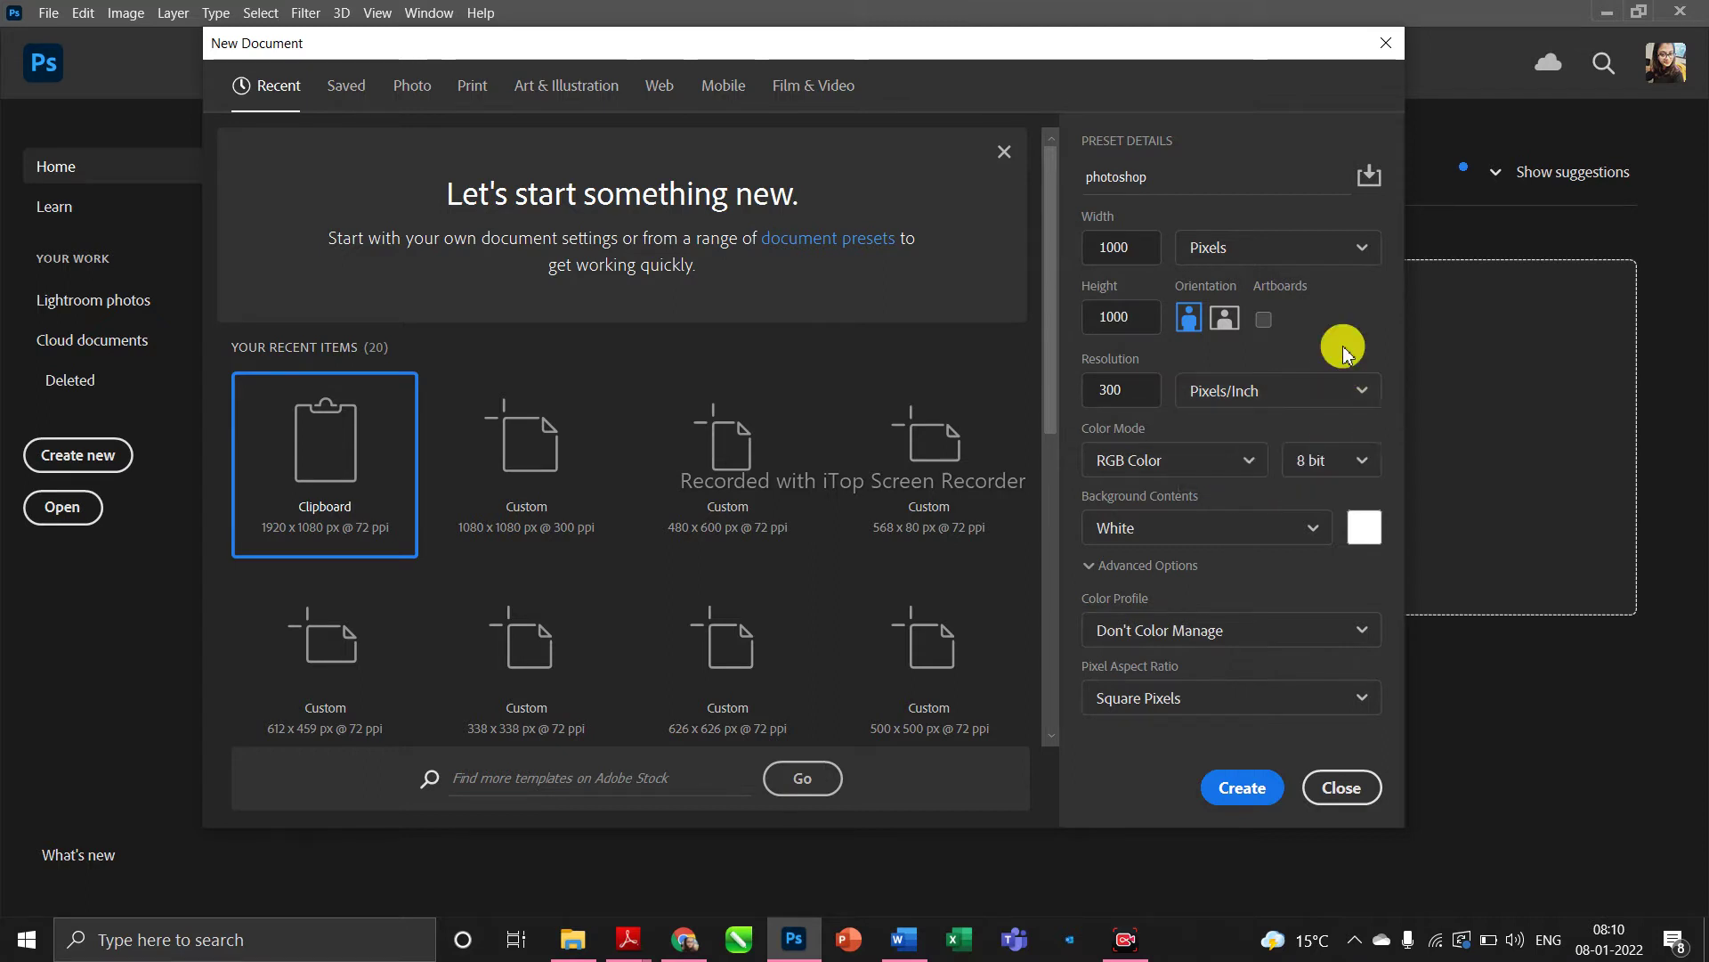
- Review the available color modes, bit depths, background contents, color profiles and pixel aspect ratios for the new document
left_click(1231, 460)
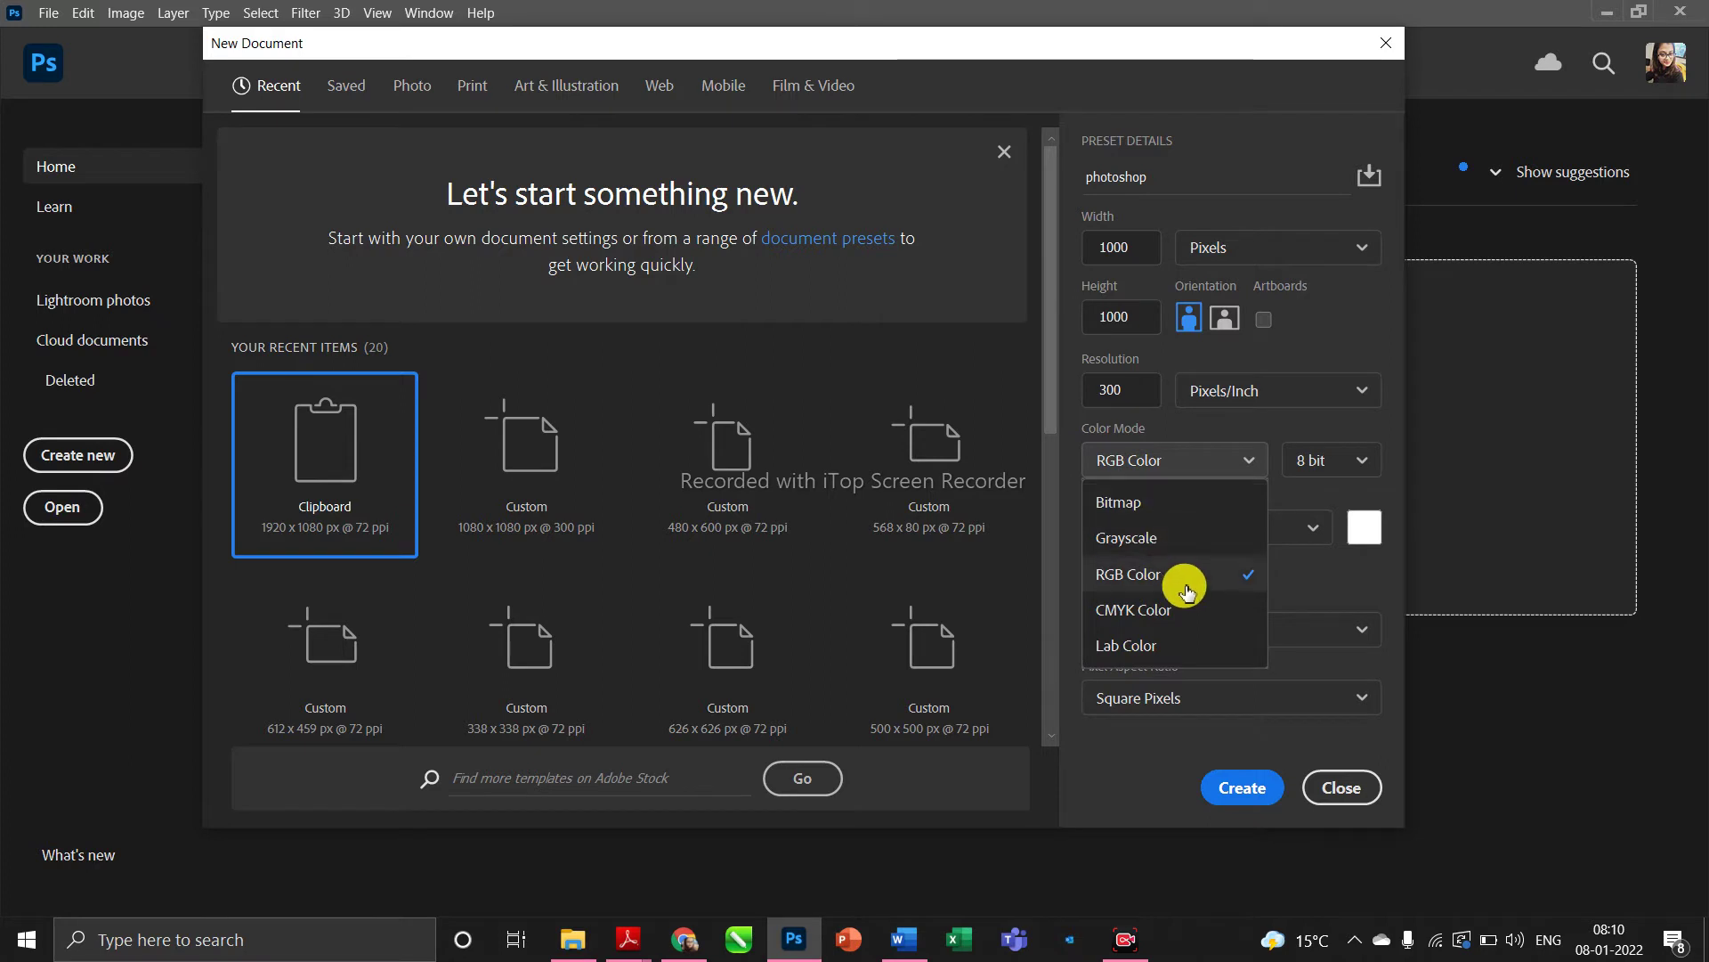
left_click(1360, 462)
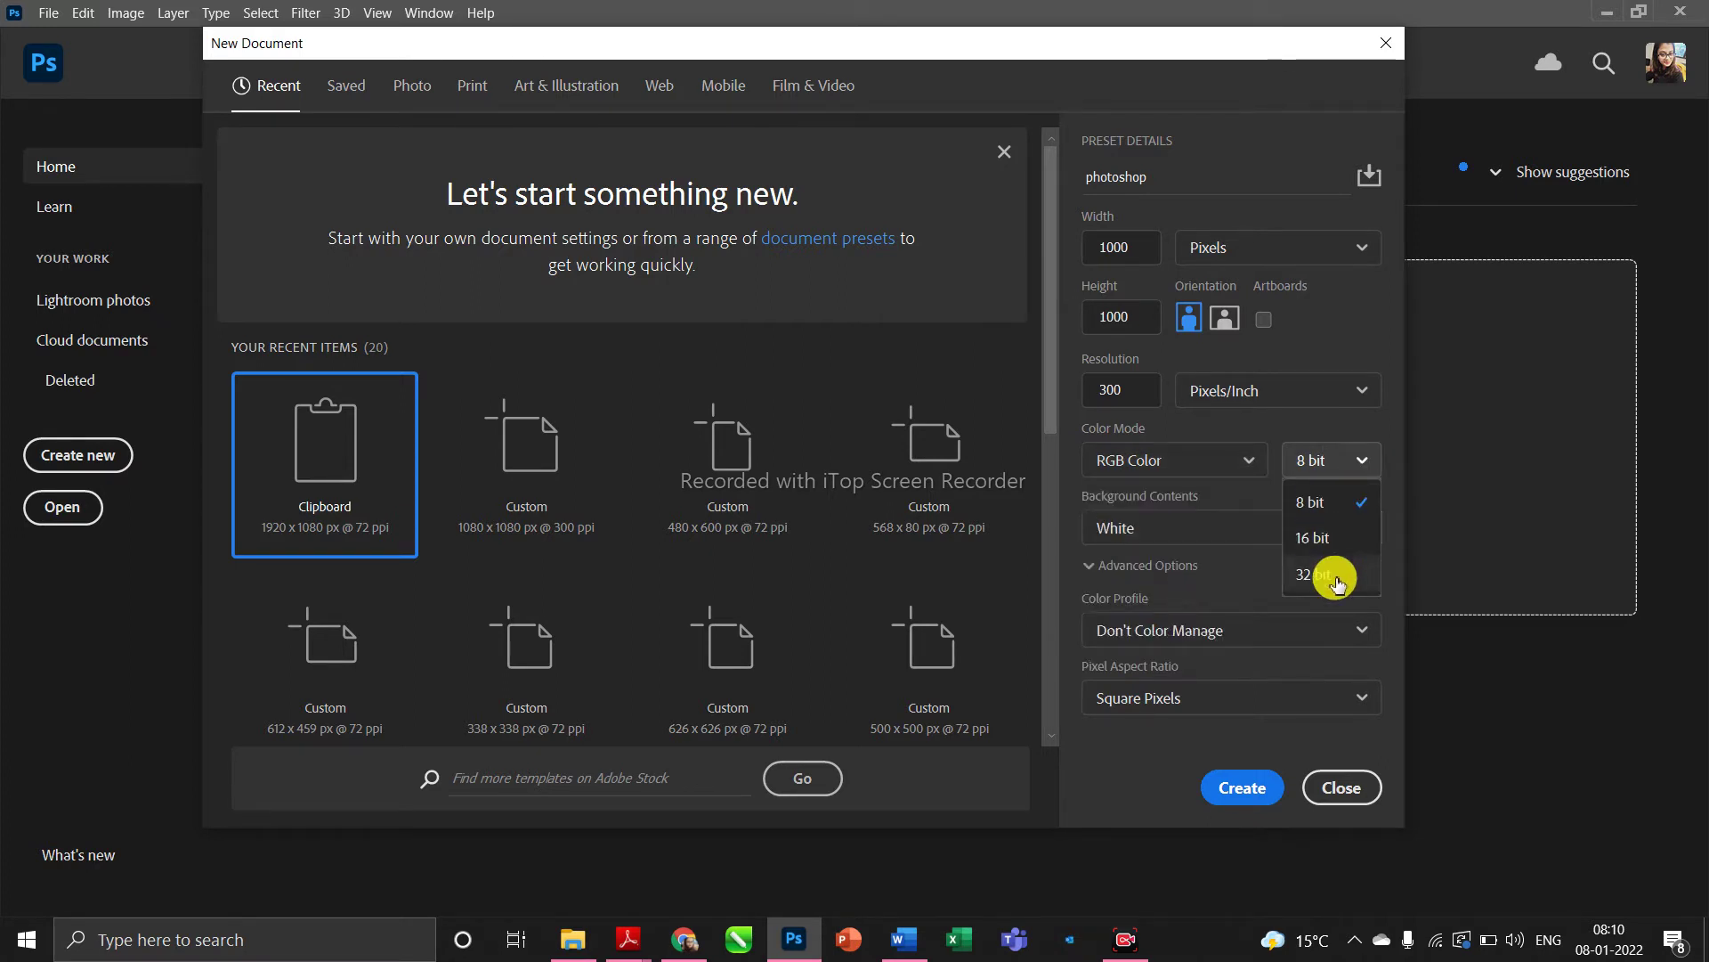
left_click(1302, 431)
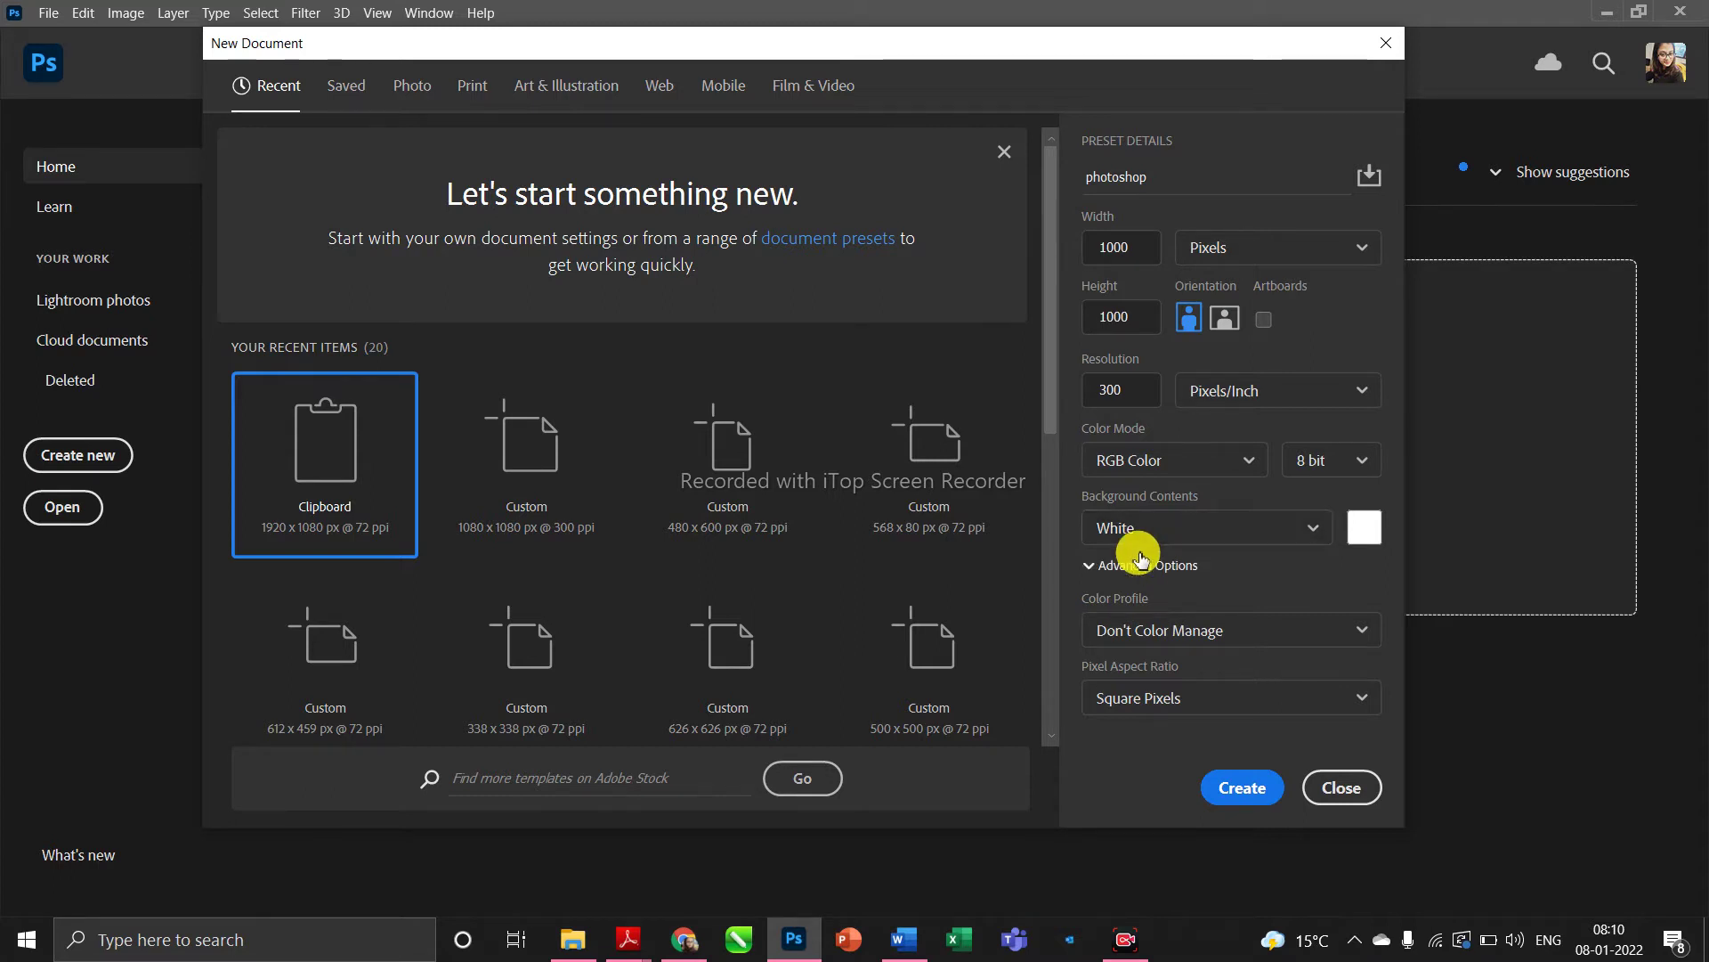
left_click(1157, 531)
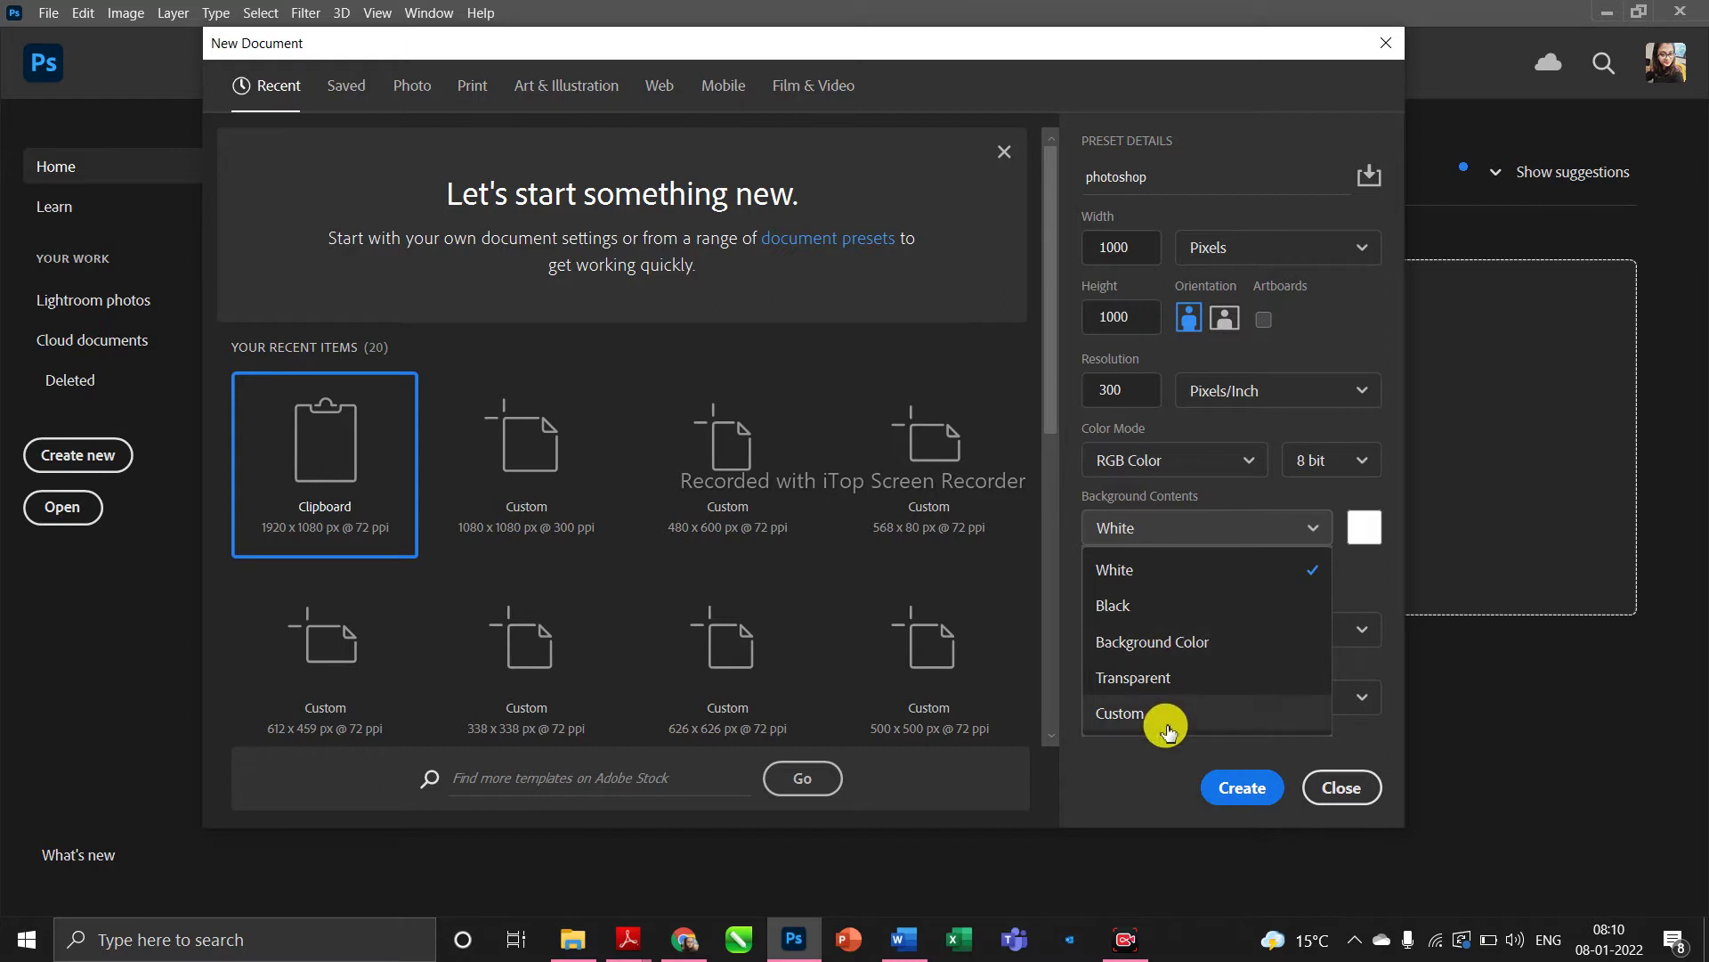
left_click(1125, 789)
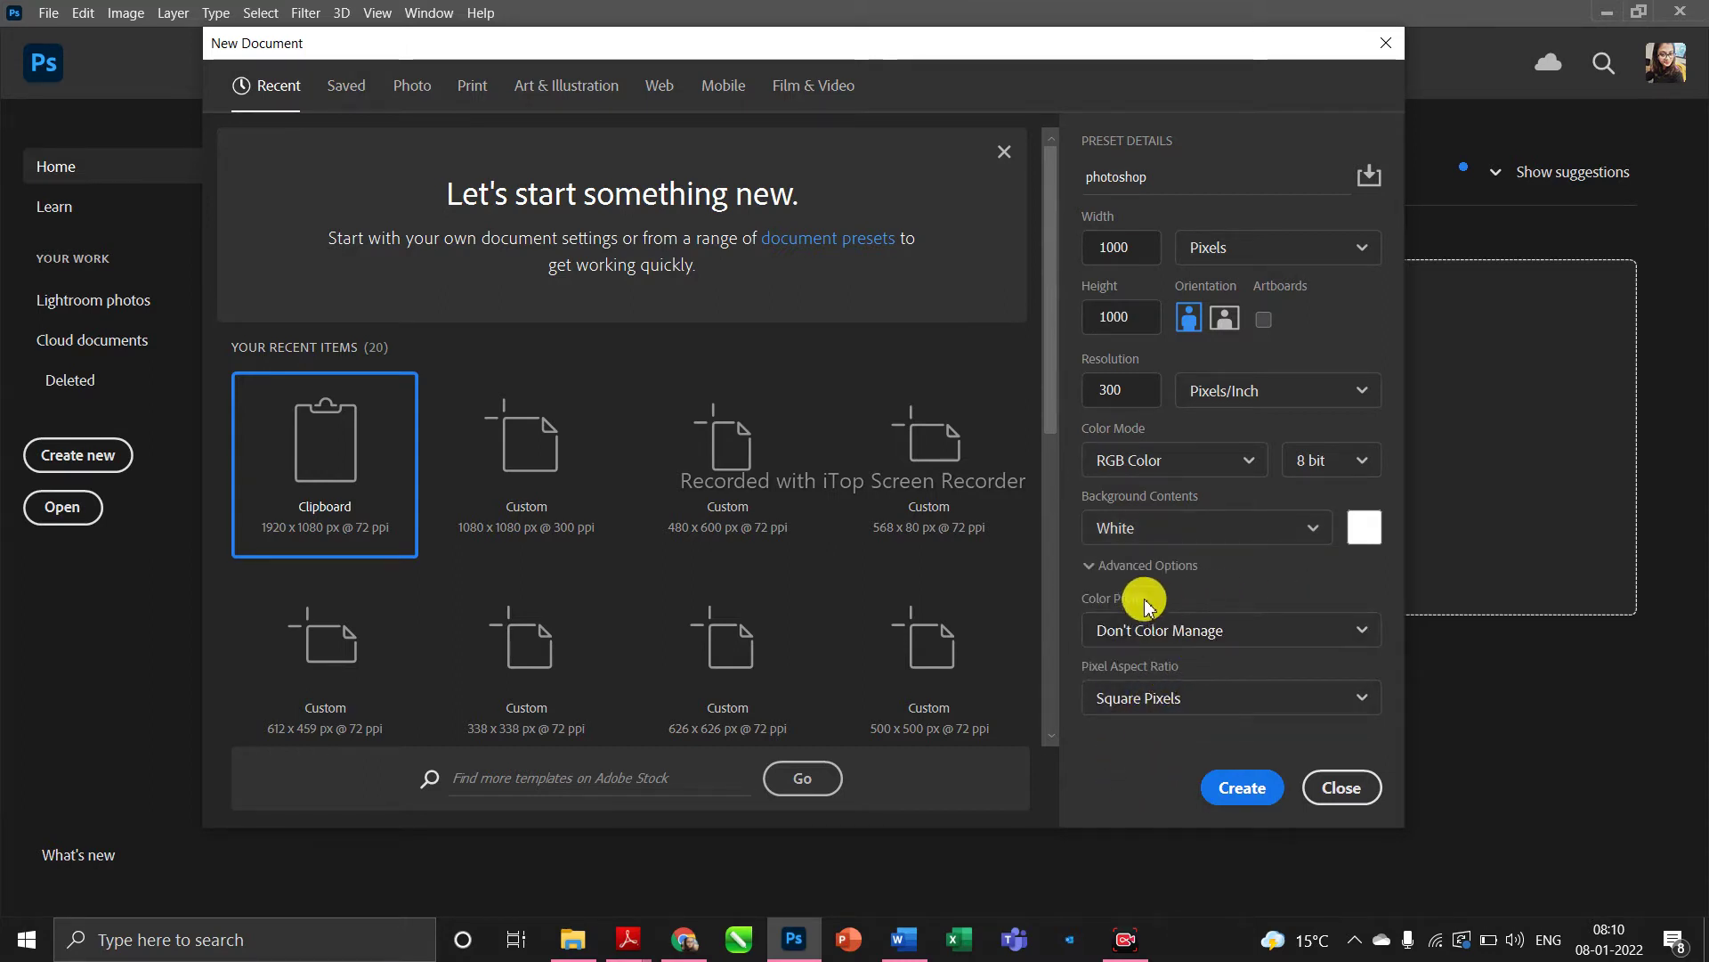
left_click(1193, 634)
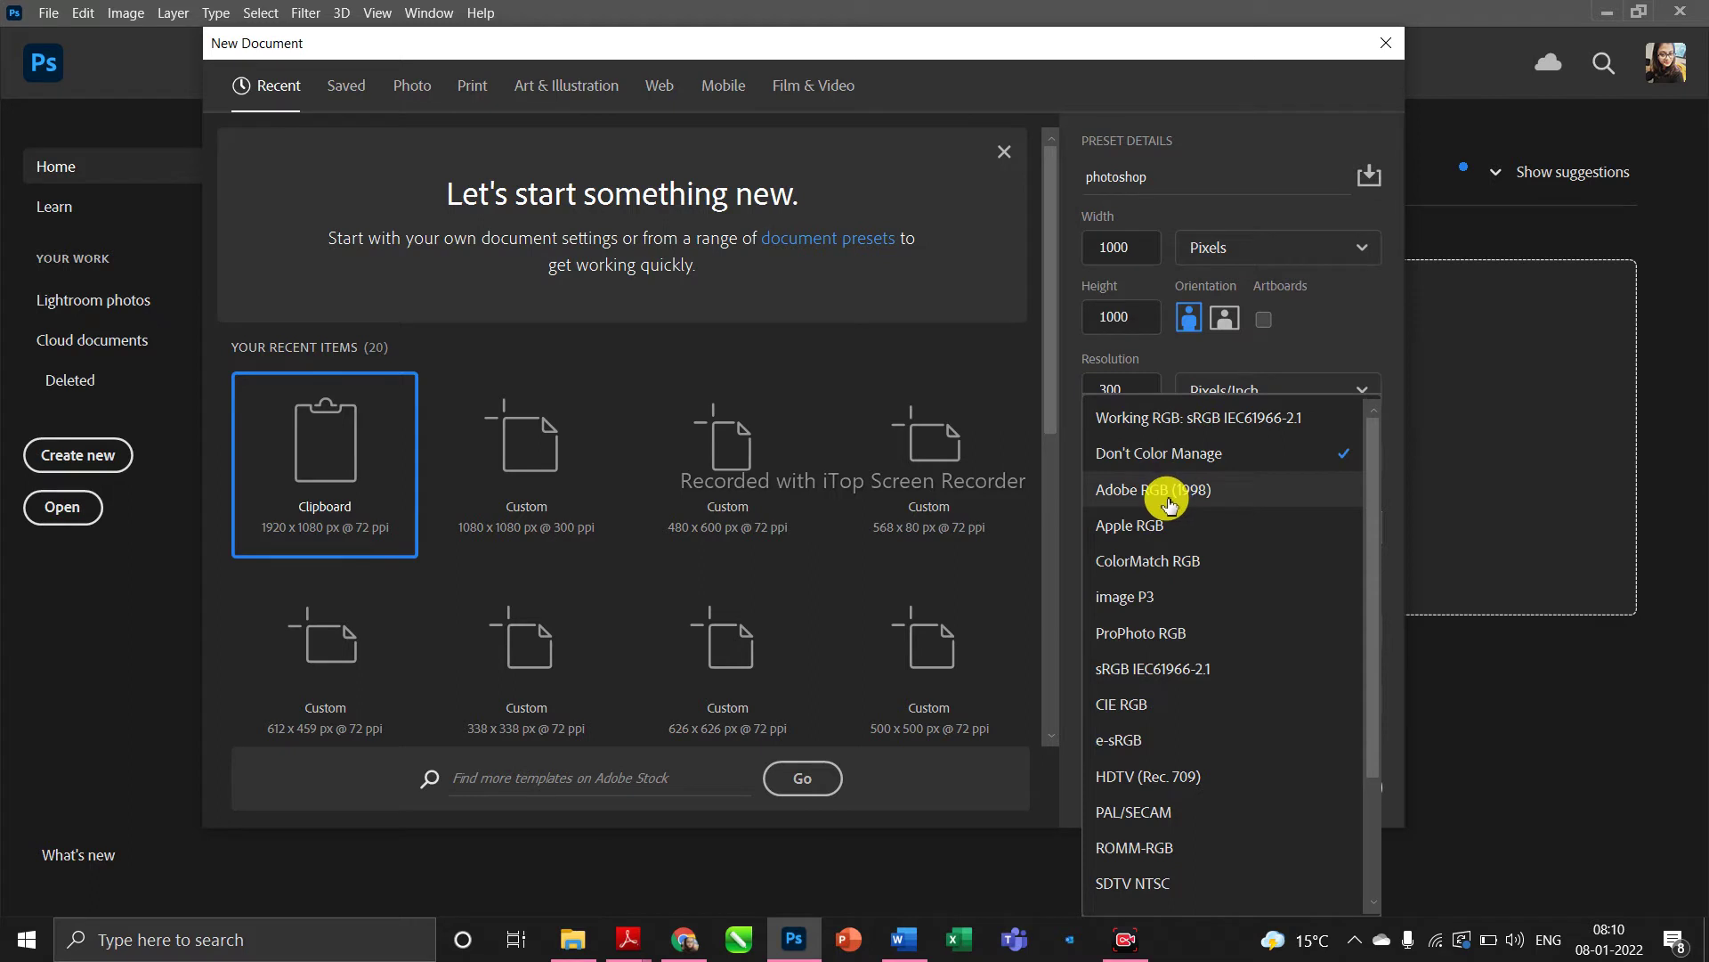
left_click(1019, 873)
left_click(1227, 701)
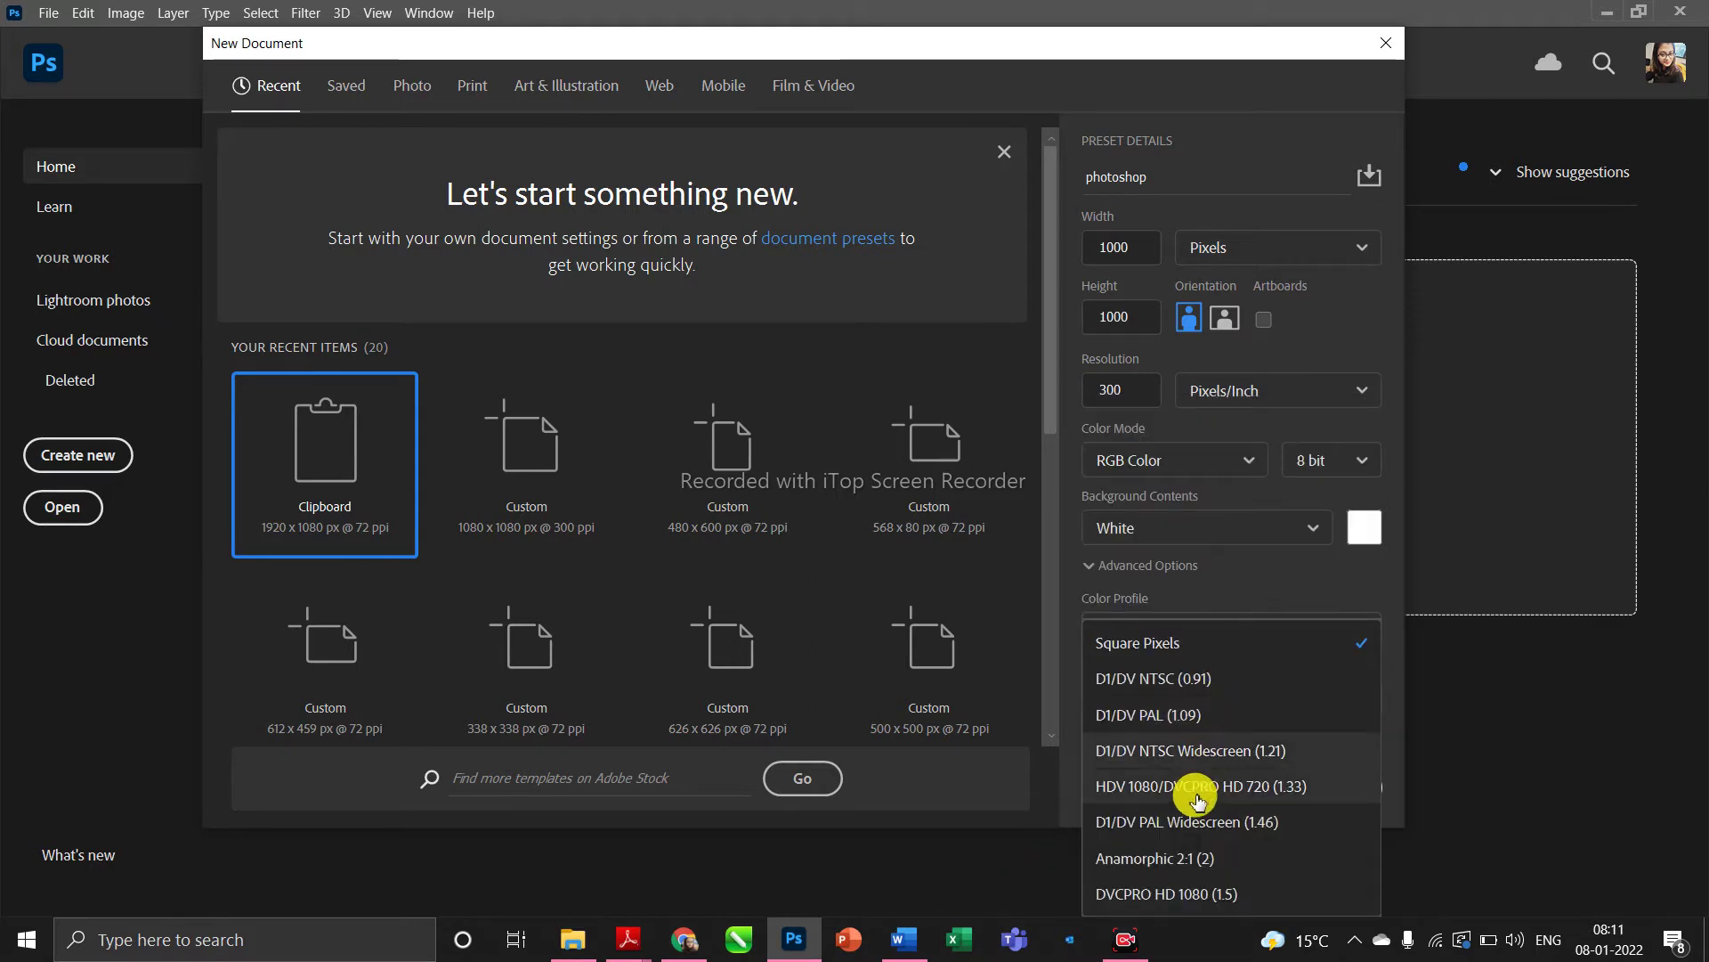
left_click(1069, 792)
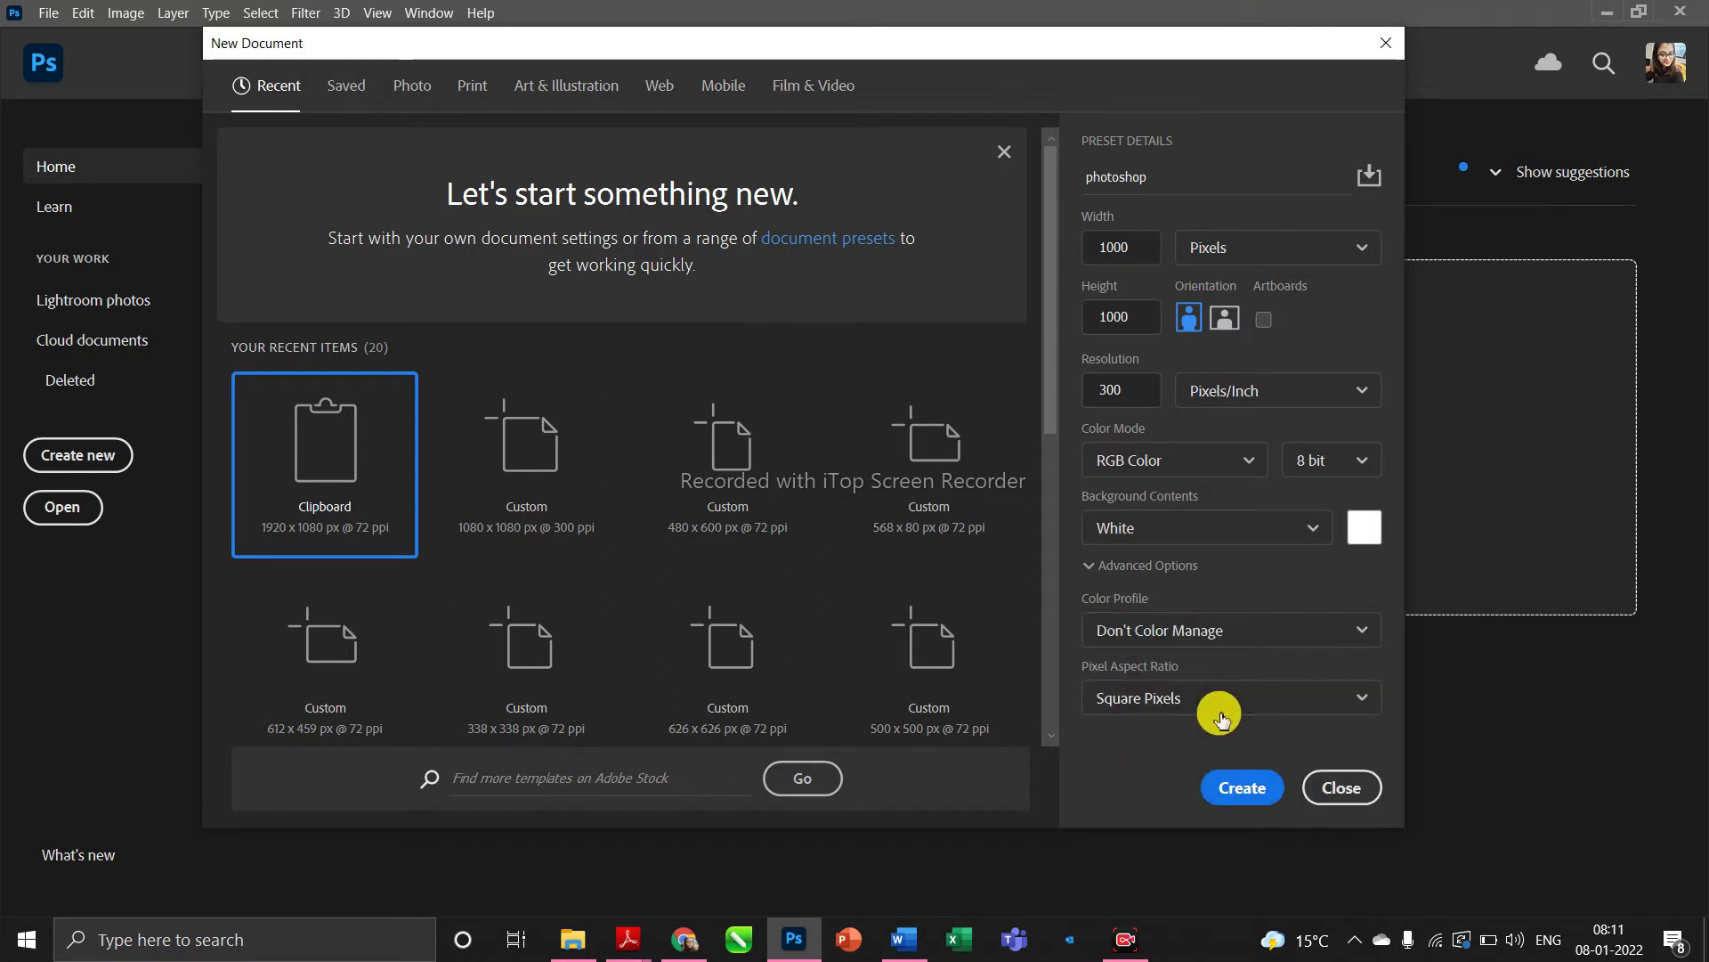
- Create the new document with the chosen settings
left_click(1227, 791)
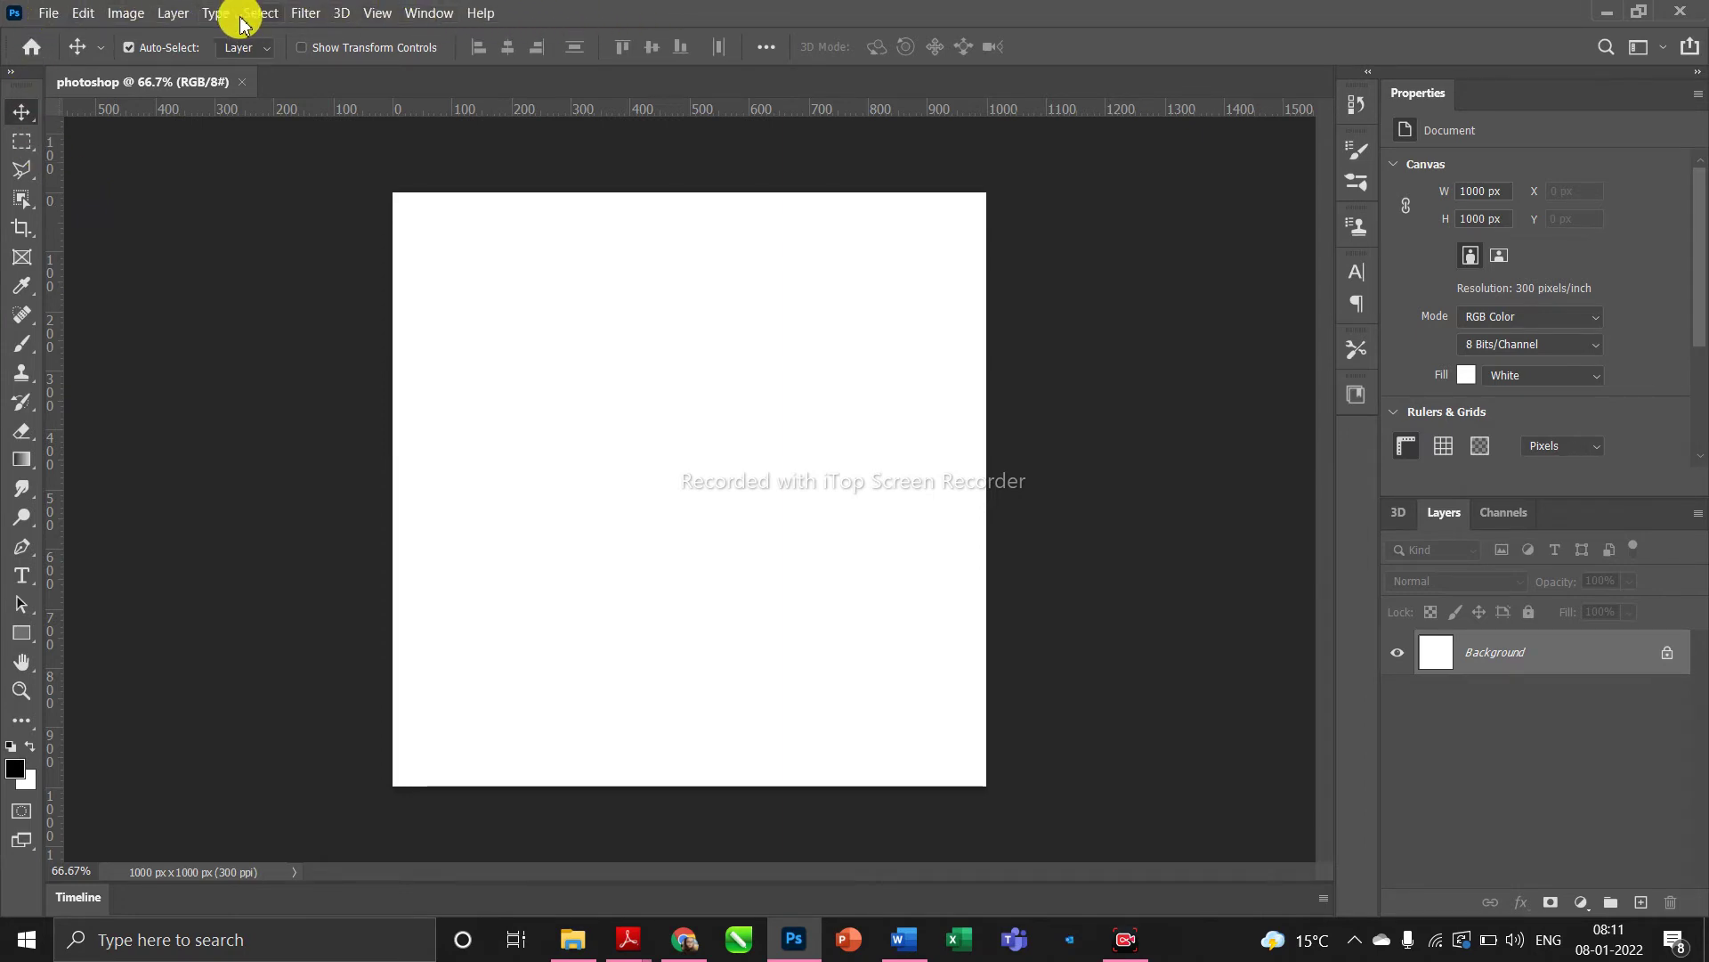
left_click(58, 21)
mouse_move(128, 17)
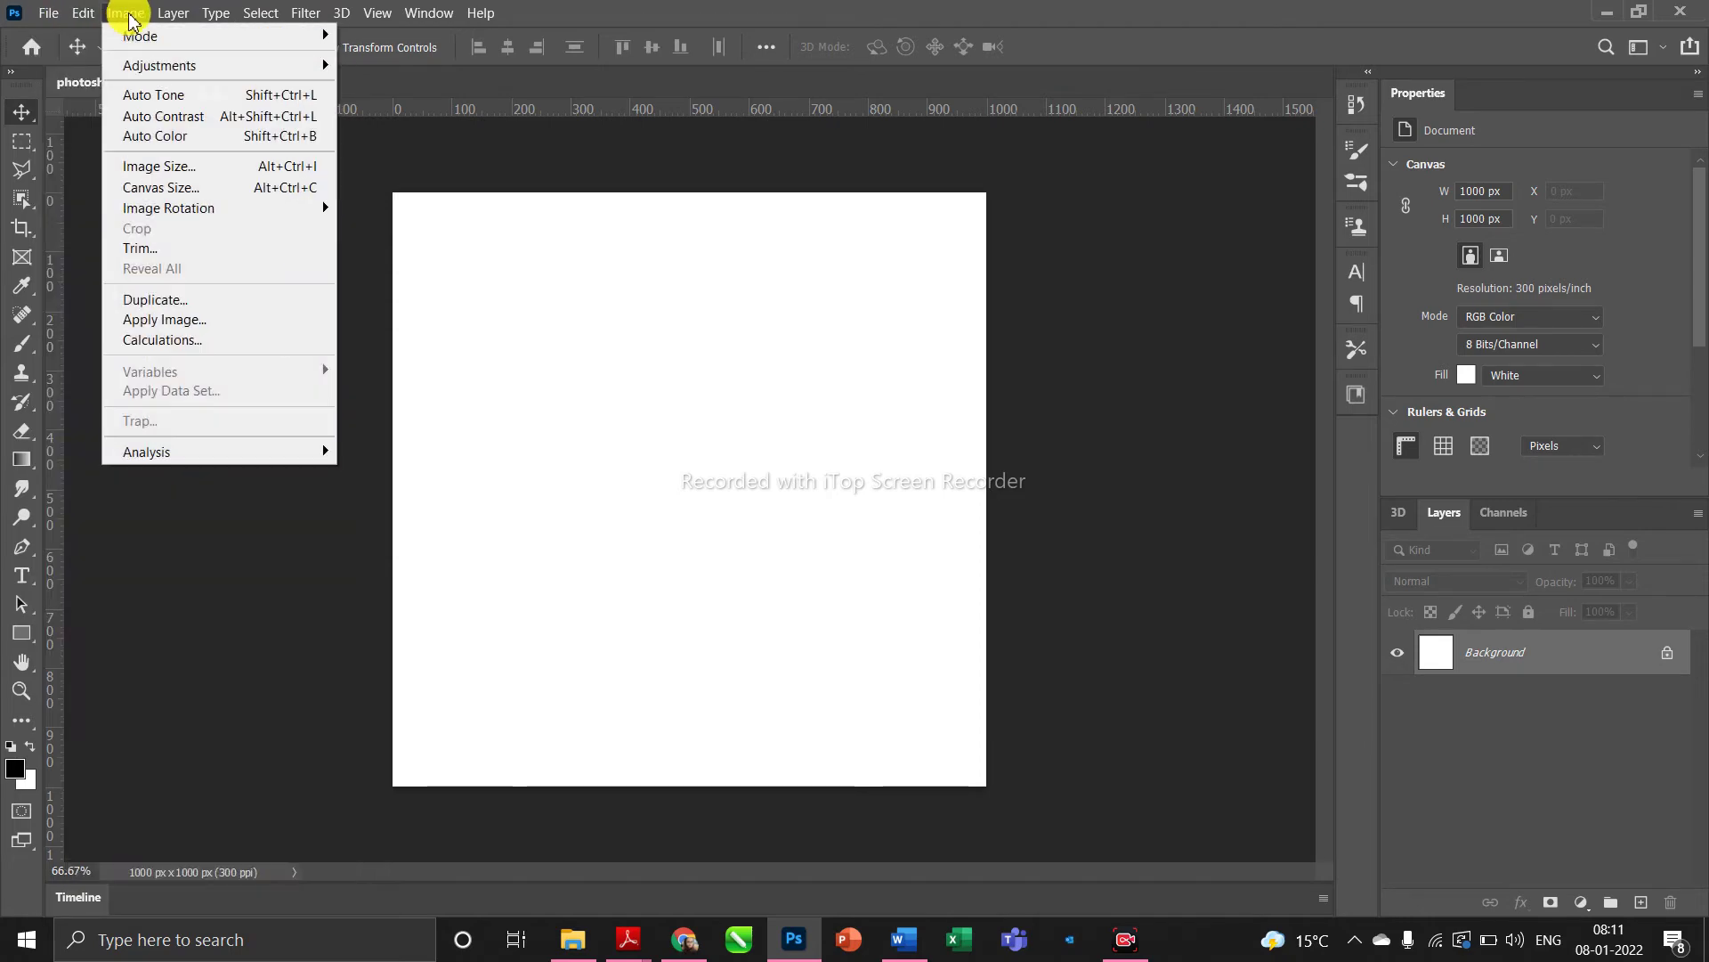
mouse_move(216, 11)
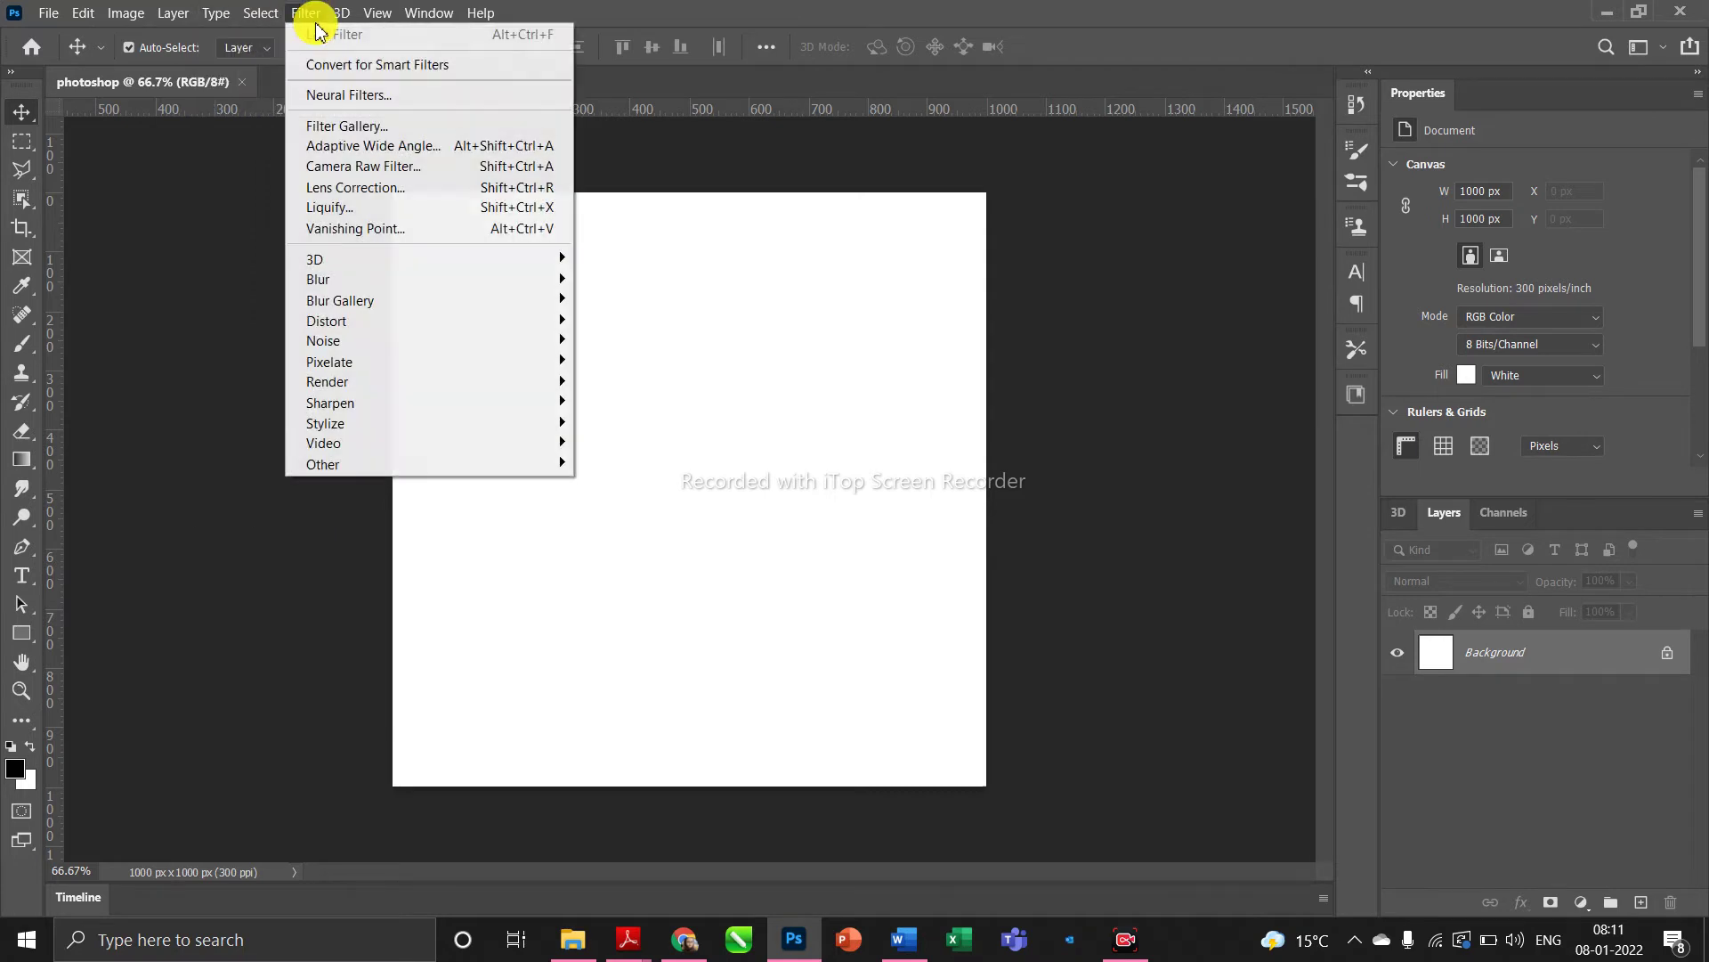
left_click(330, 159)
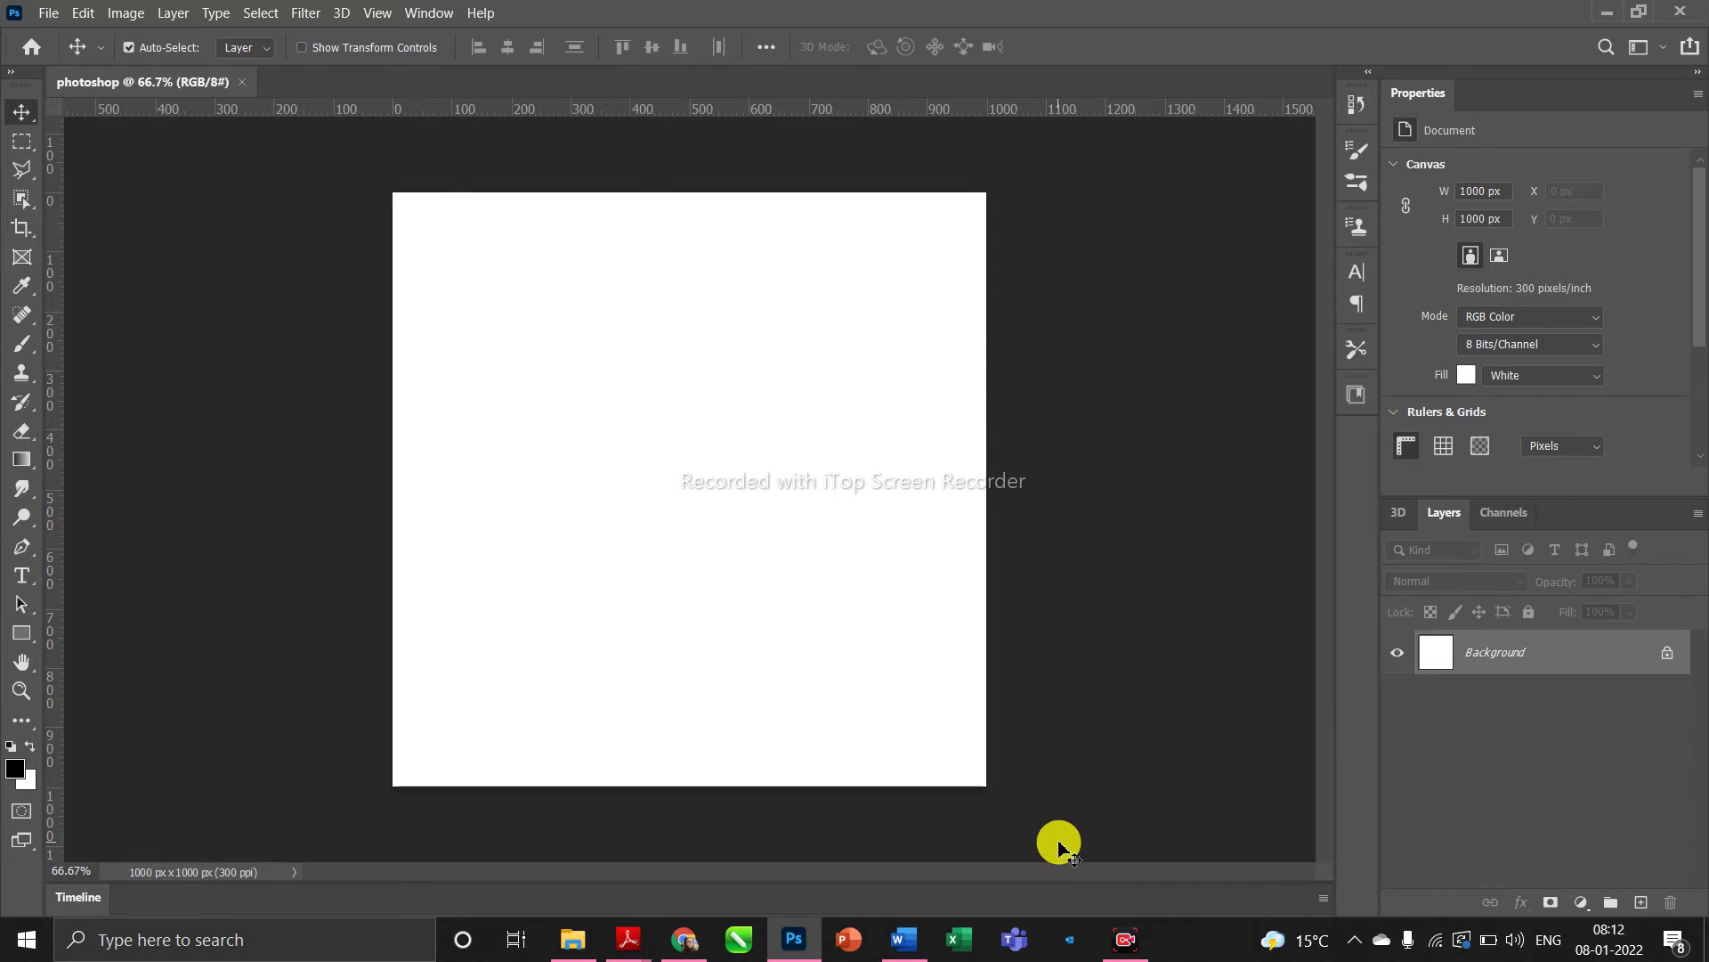
left_click(429, 14)
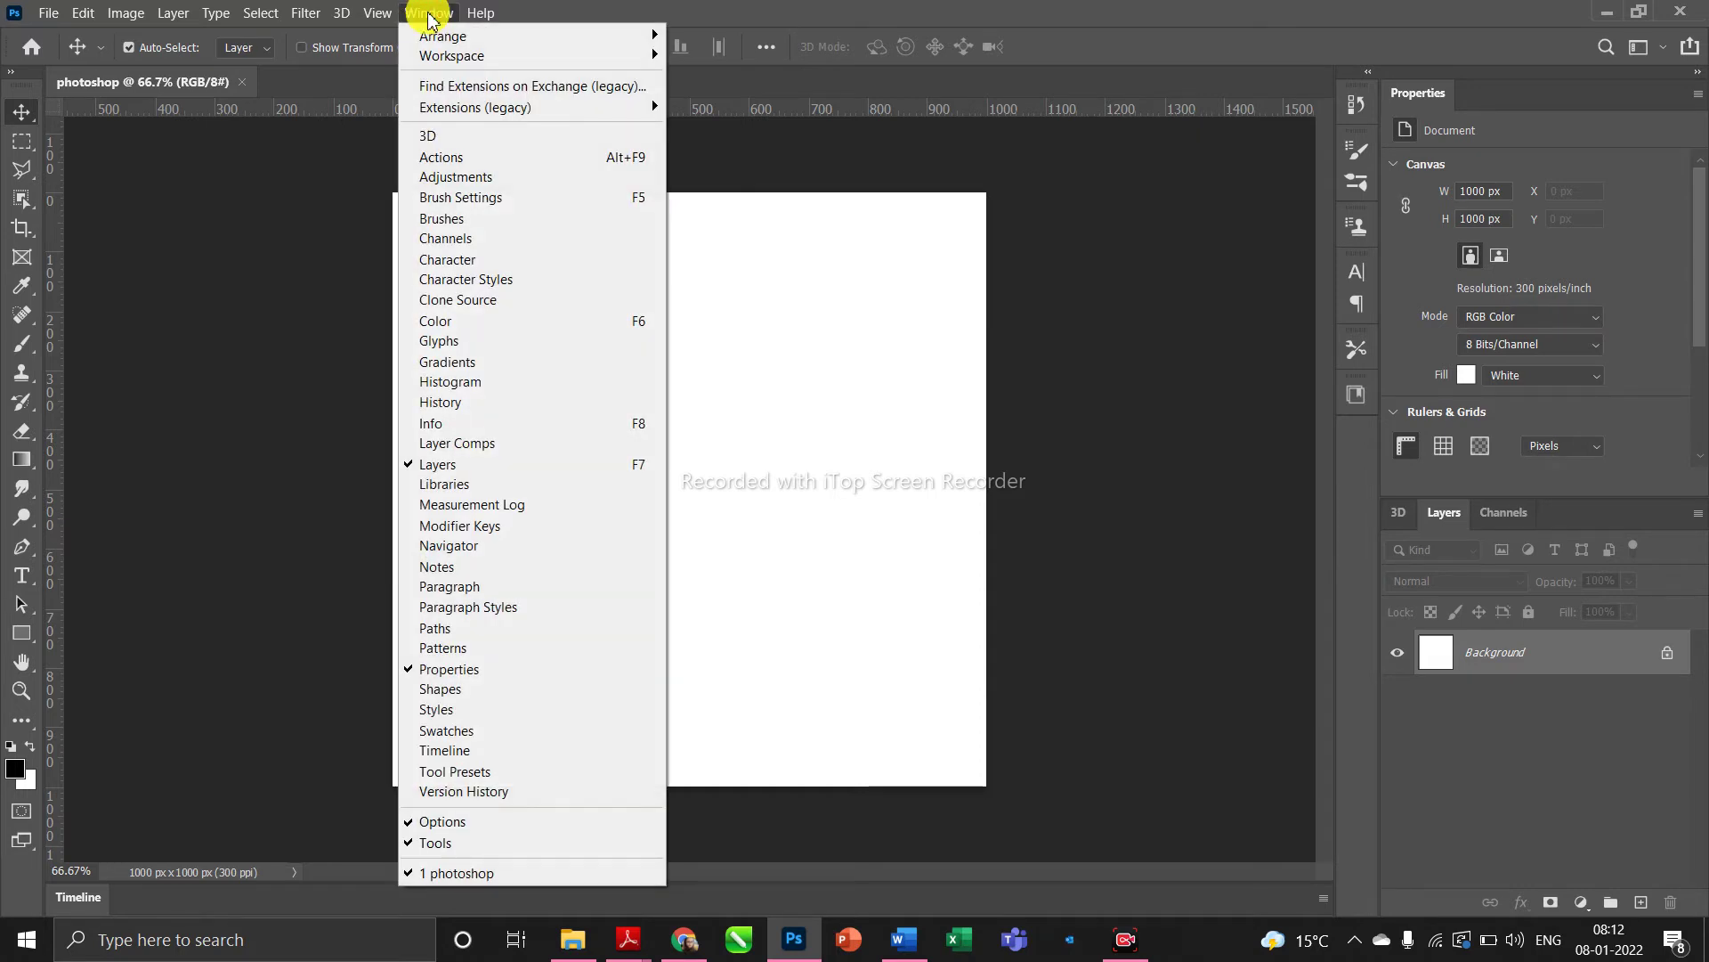
mouse_move(481, 12)
left_click(1470, 908)
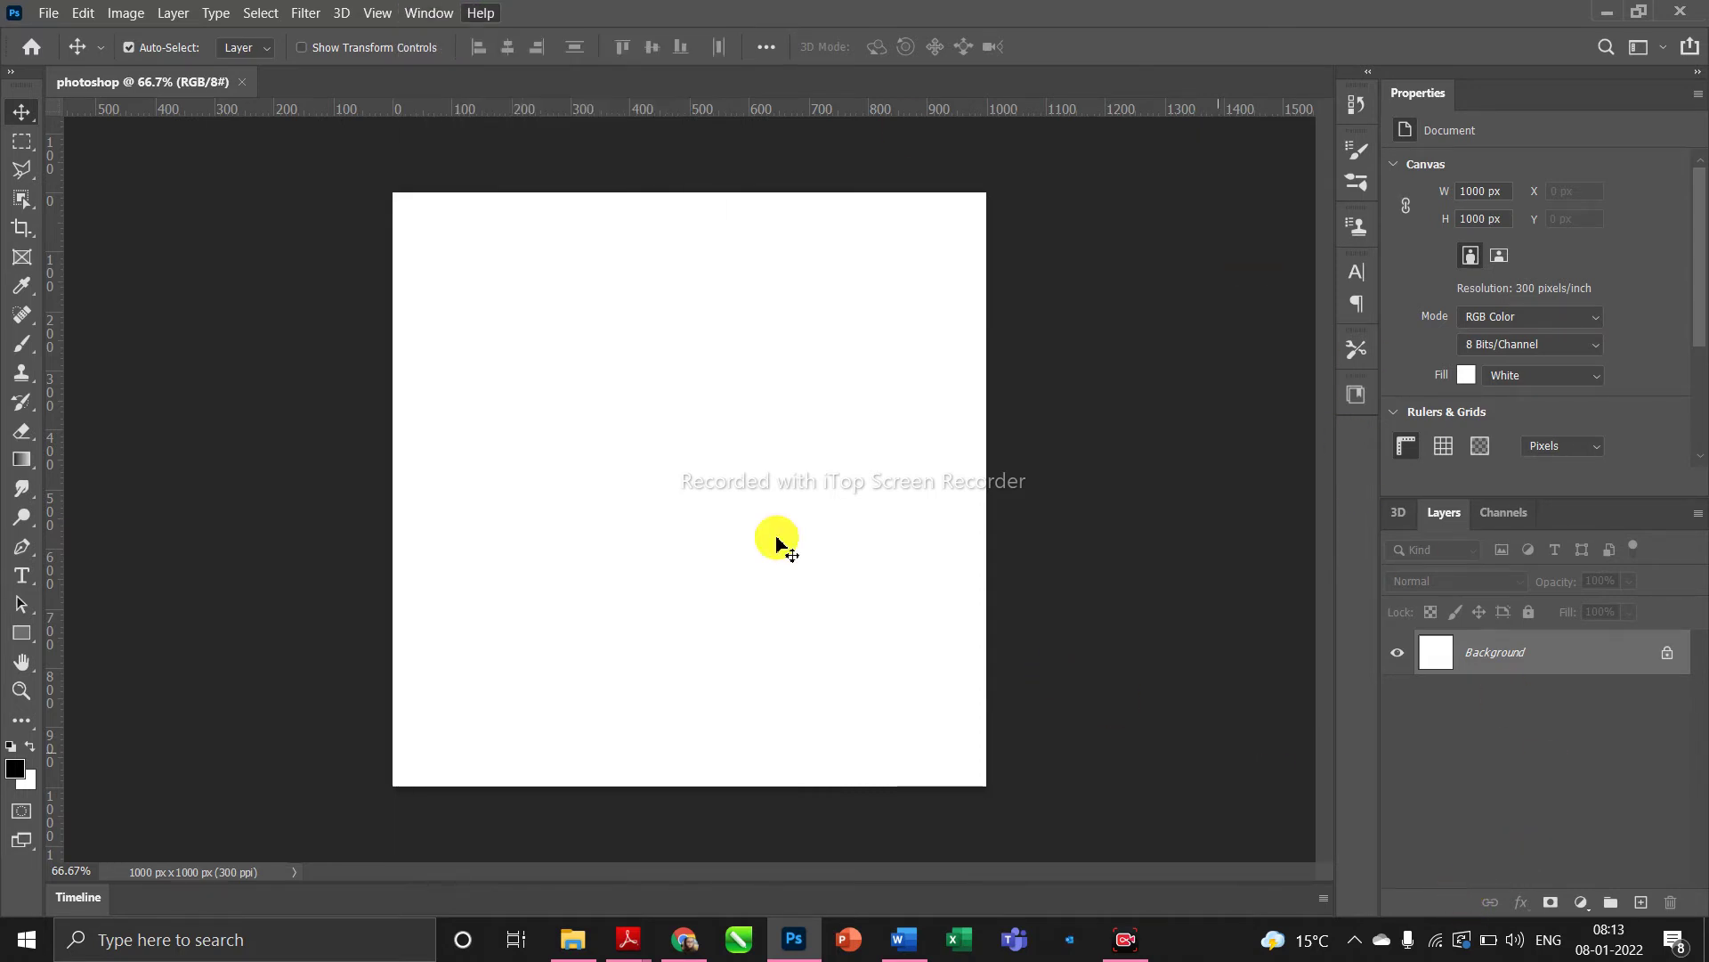
- Hide the Tools panel and show it again
left_click(445, 16)
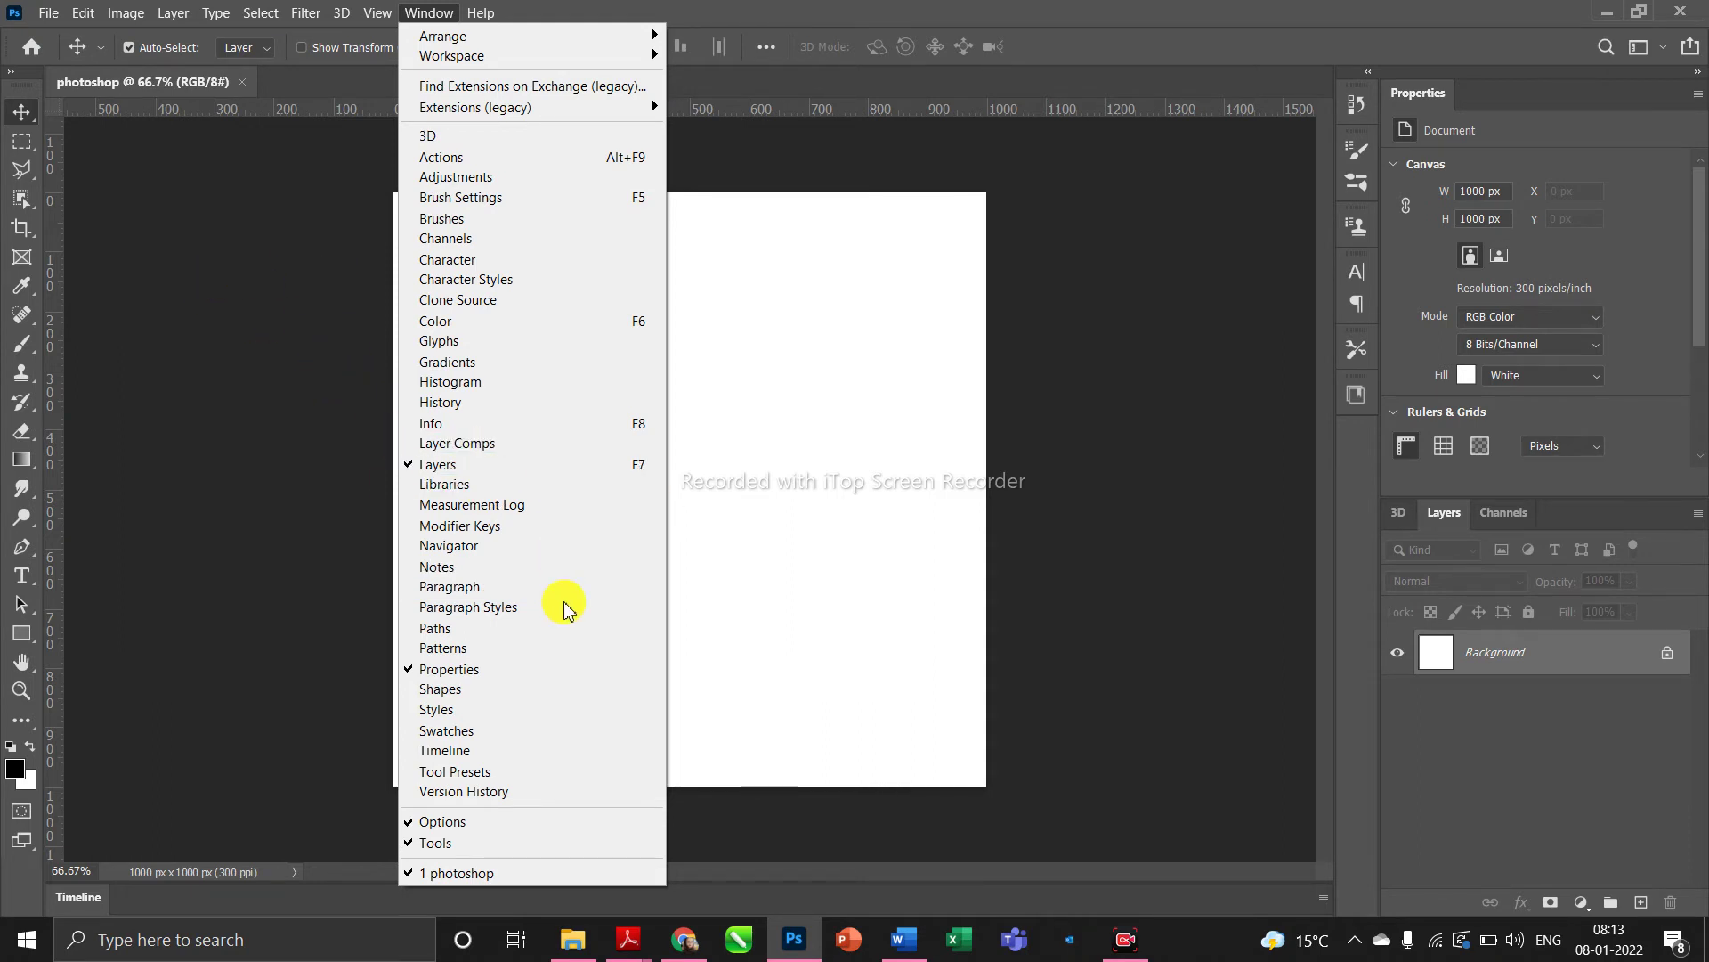
left_click(538, 849)
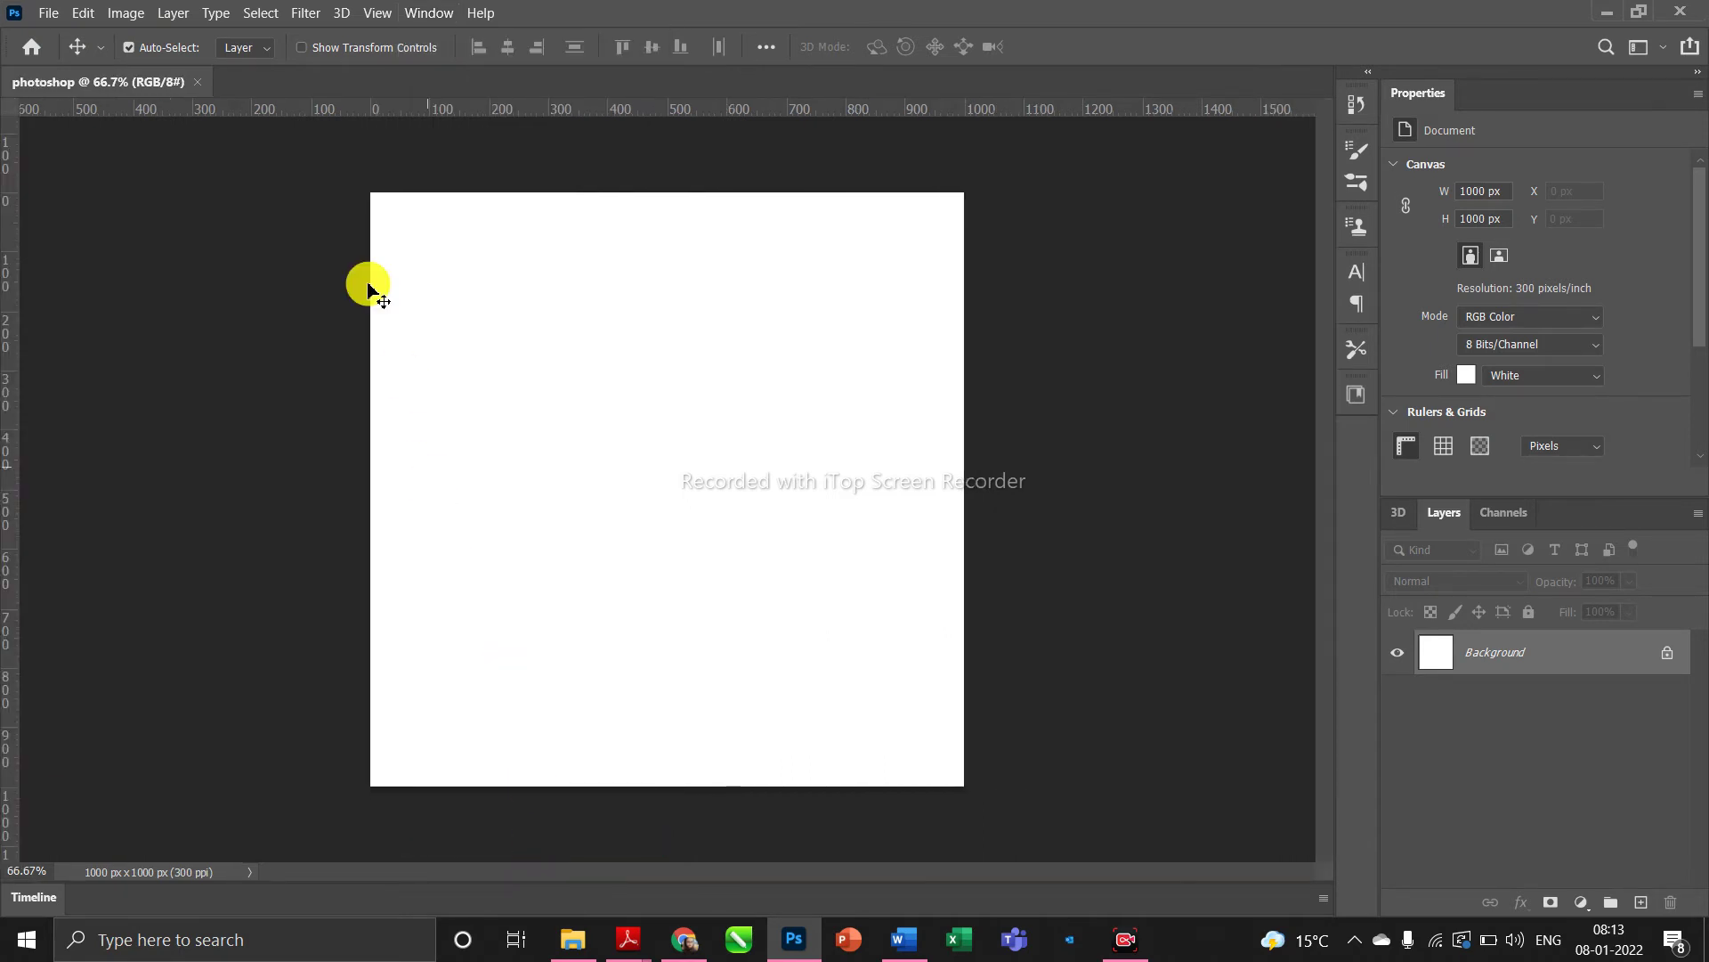
left_click(419, 14)
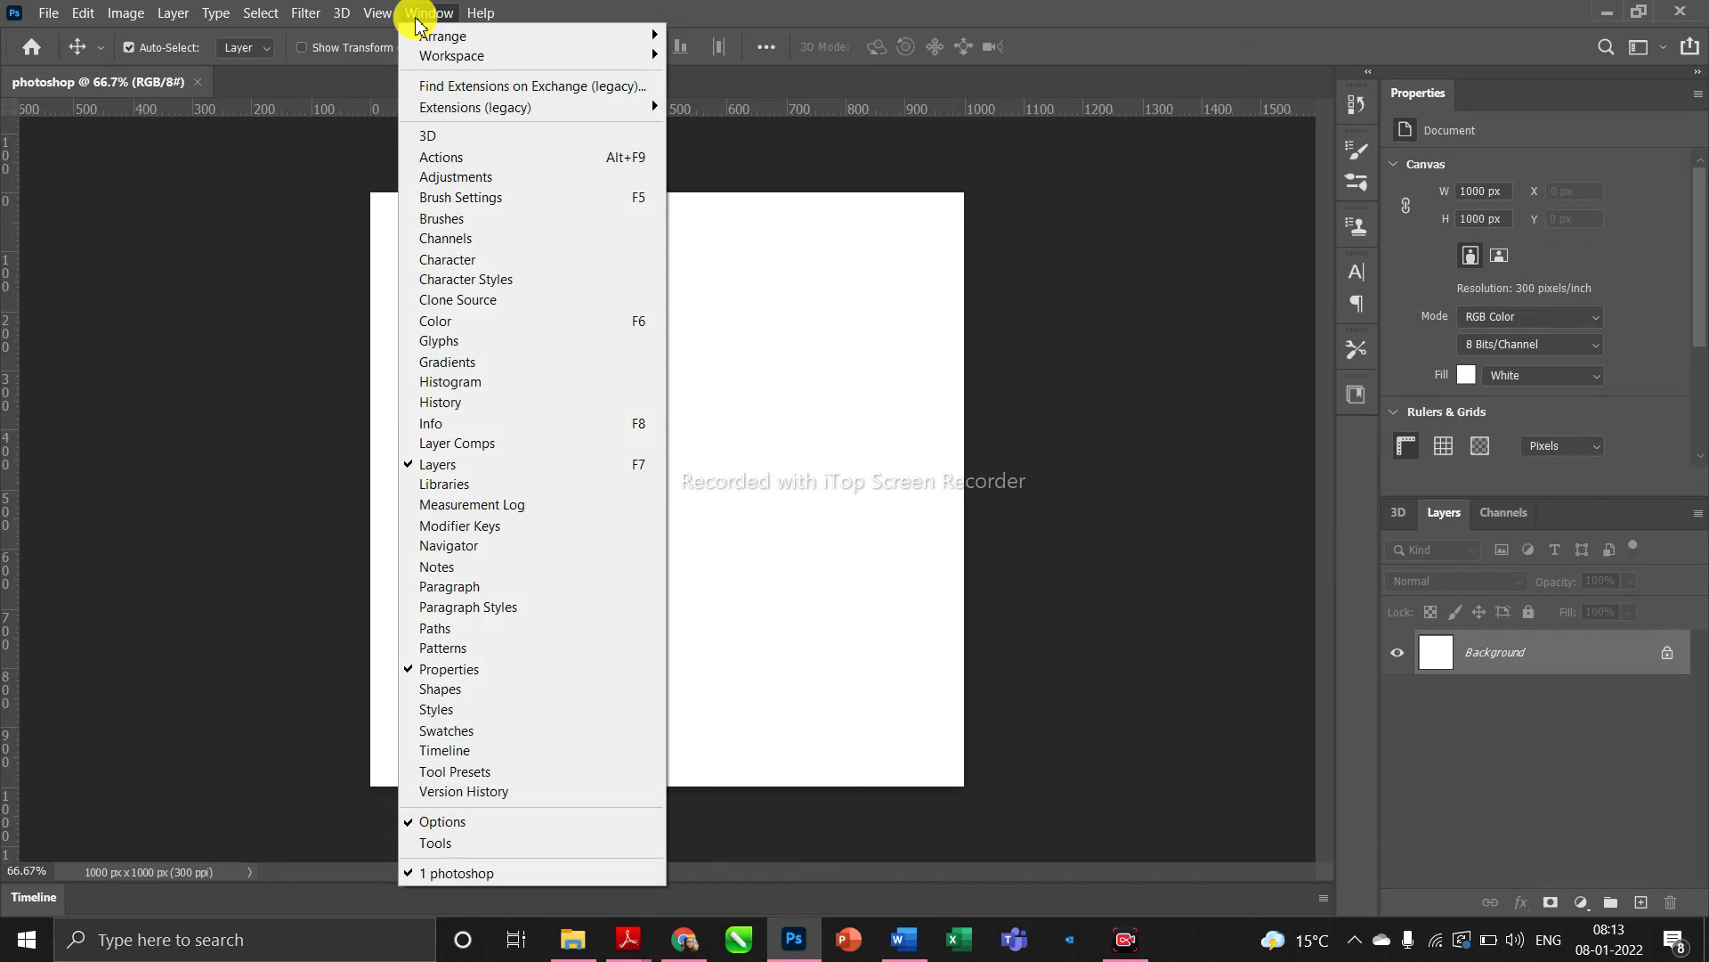
left_click(440, 843)
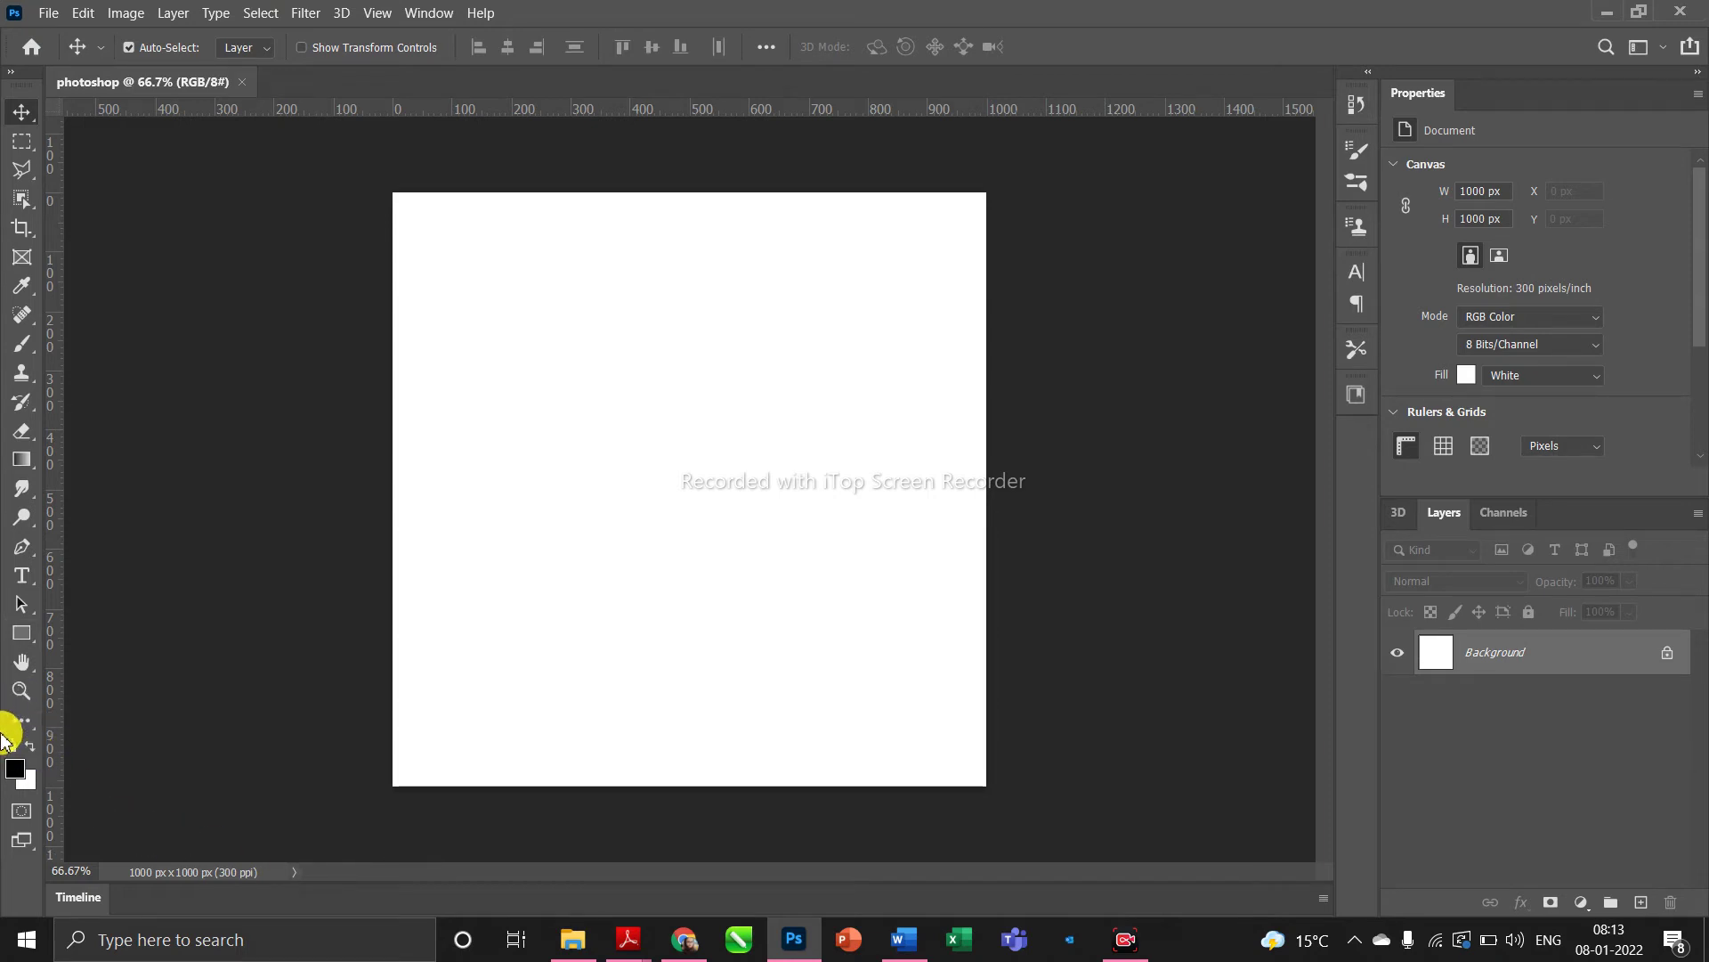
- Review the tool groups and options for customizing the toolbar, and leave without making changes
left_click(21, 723)
left_click(69, 718)
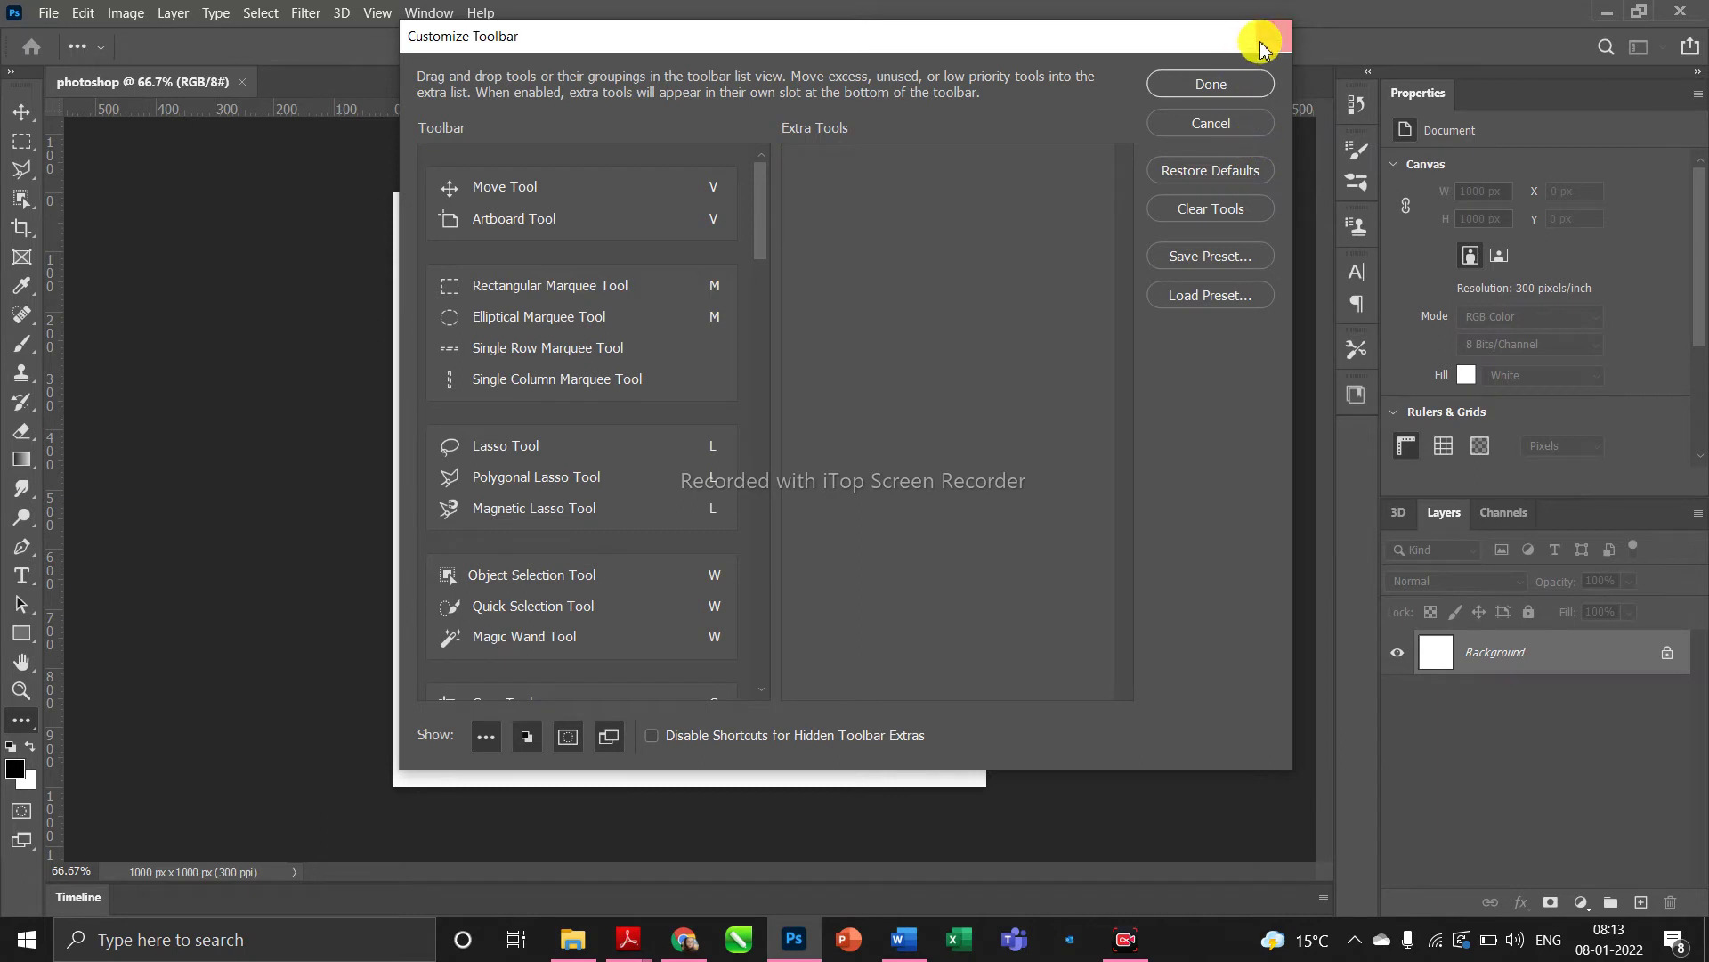
left_click(1245, 82)
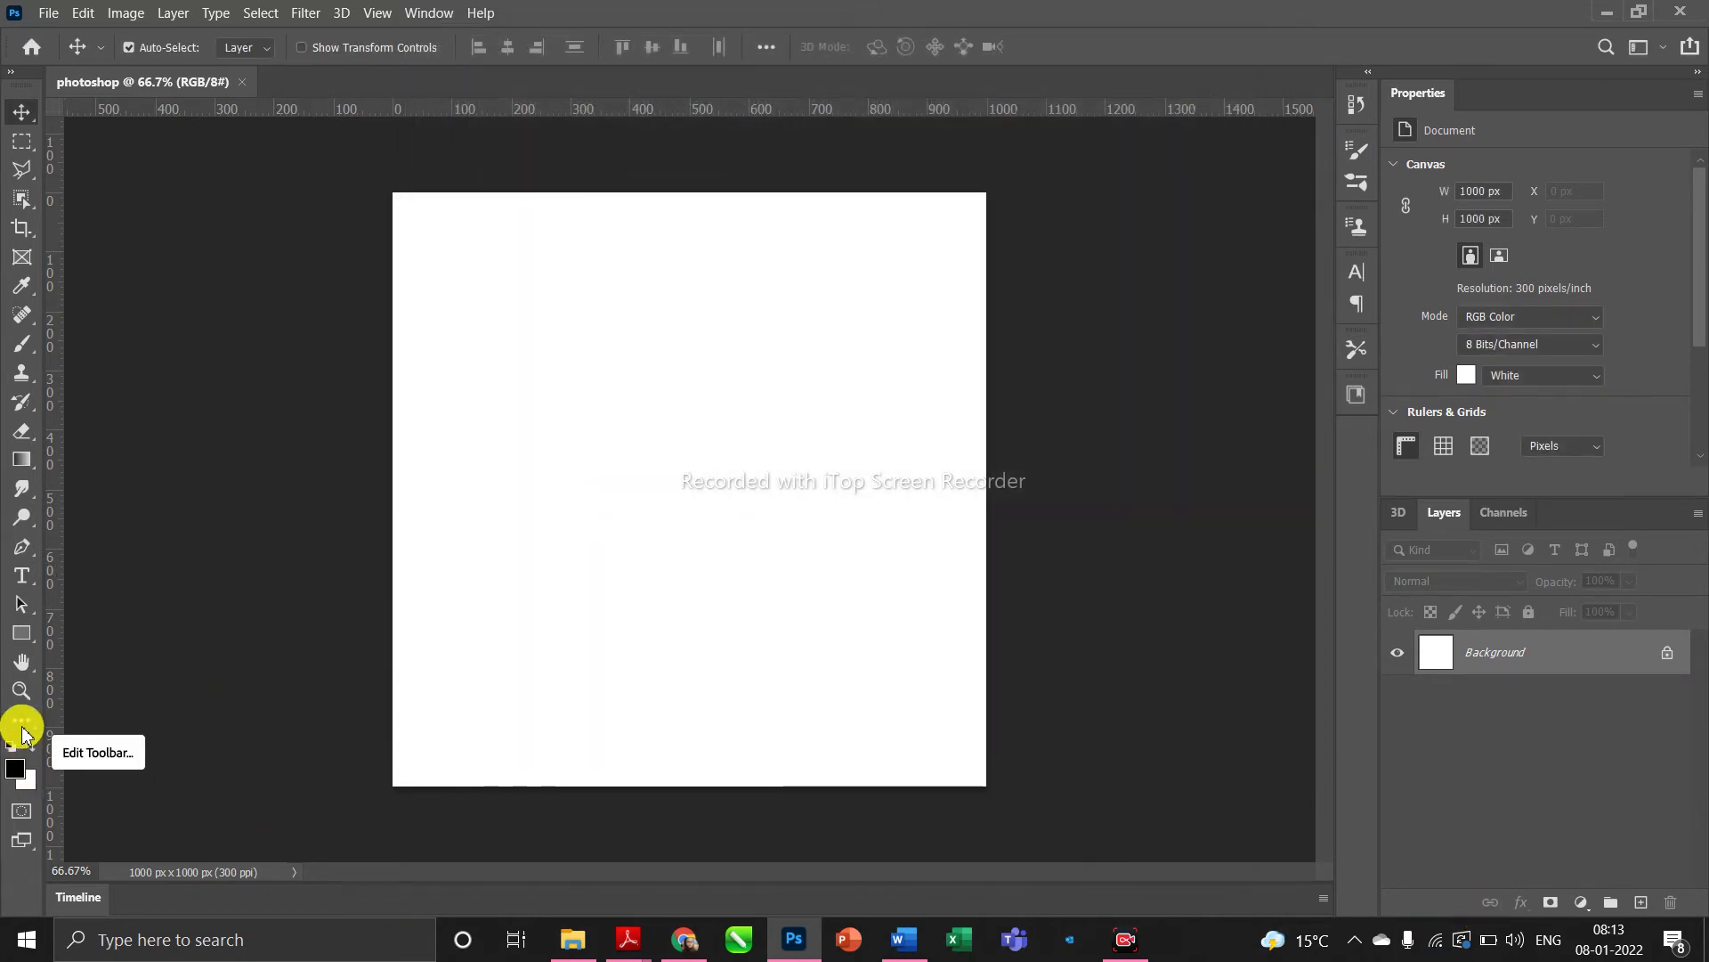
left_click(22, 723)
left_click(98, 716)
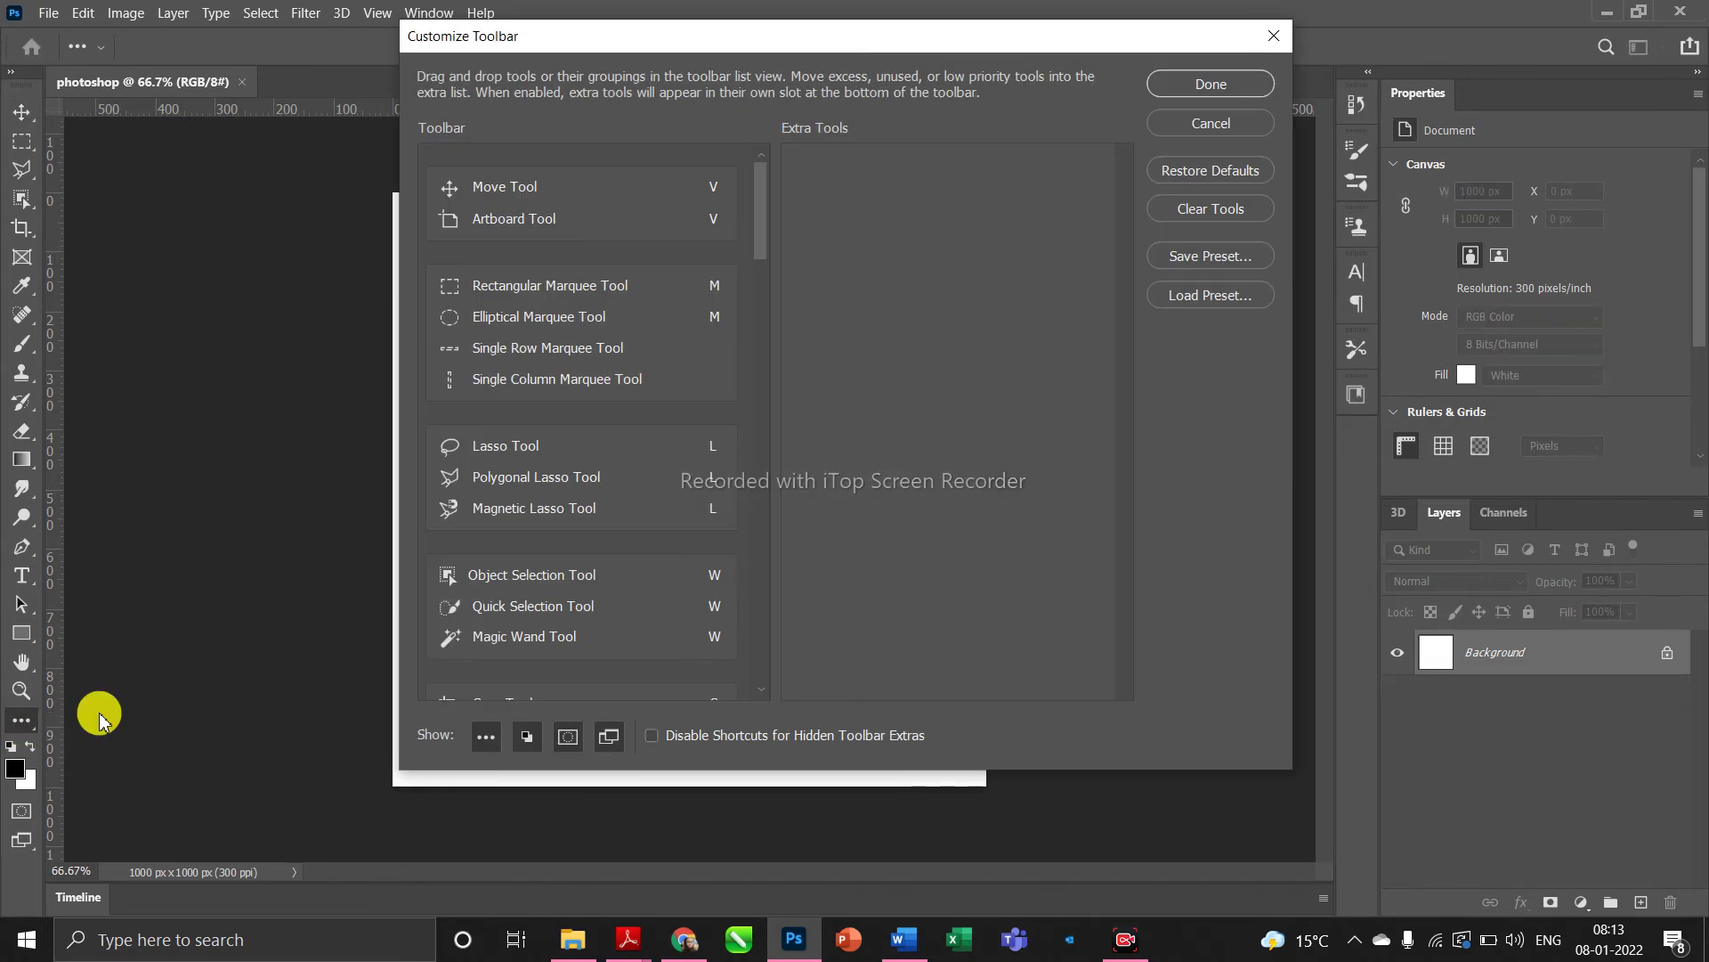
scroll(489, 629, "down", 5)
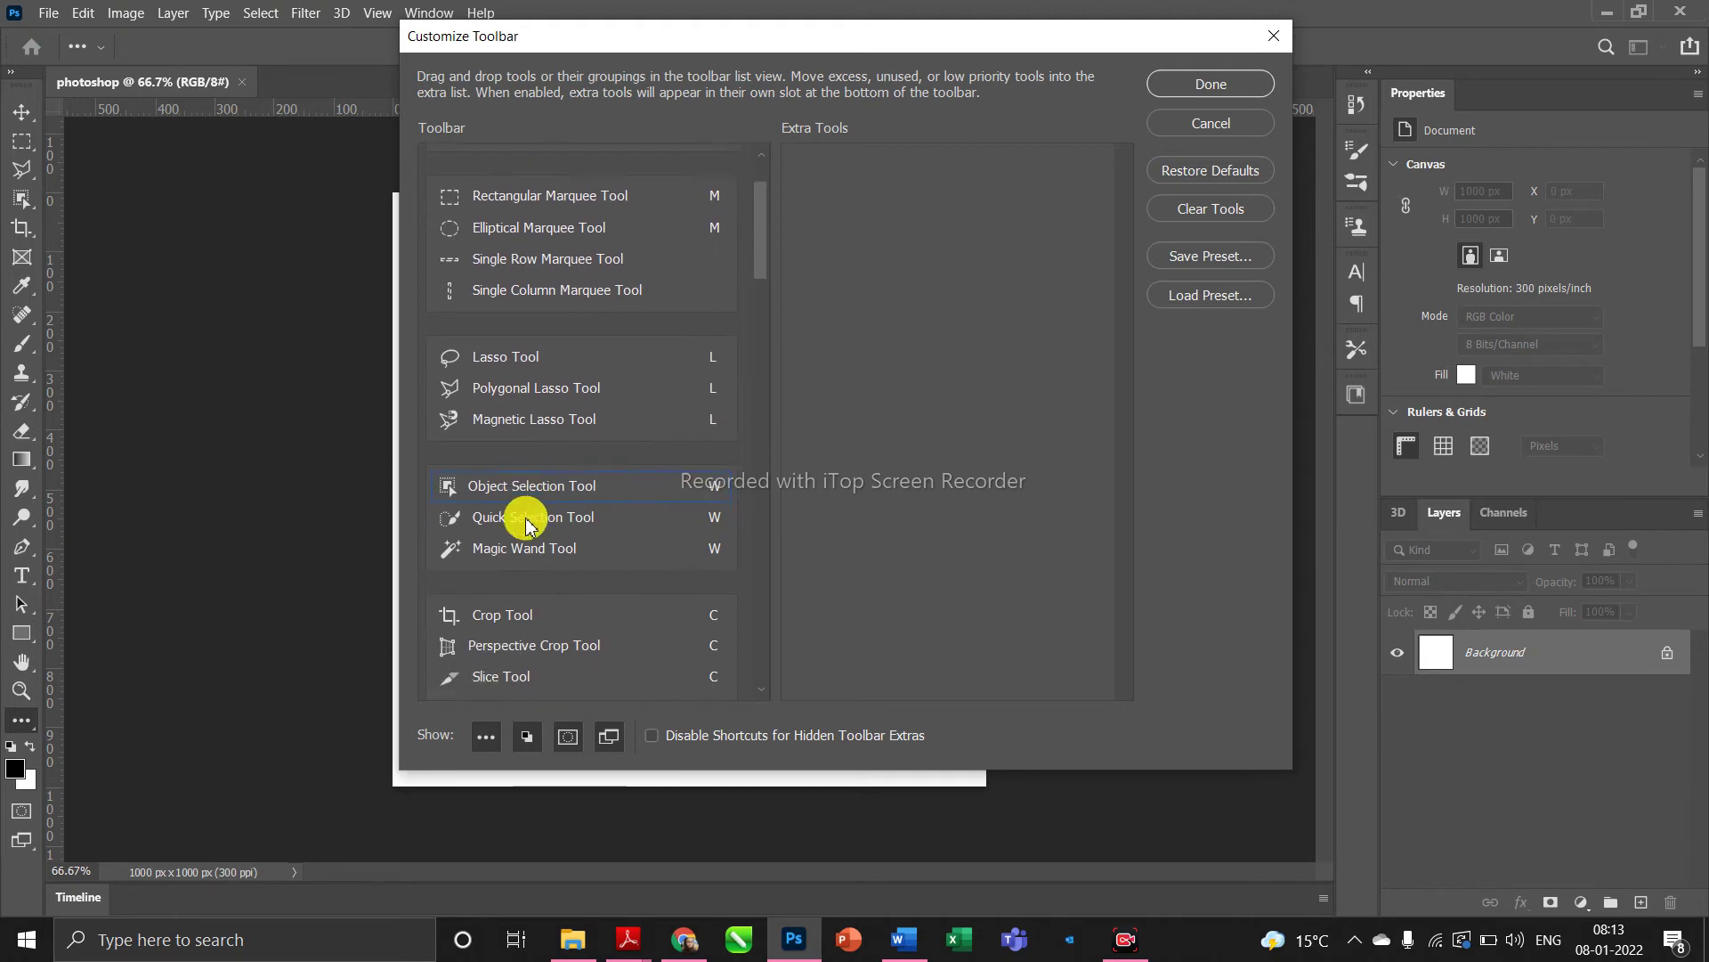
mouse_move(745, 335)
left_mouse_down()
mouse_move(744, 704)
mouse_move(748, 183)
left_mouse_up()
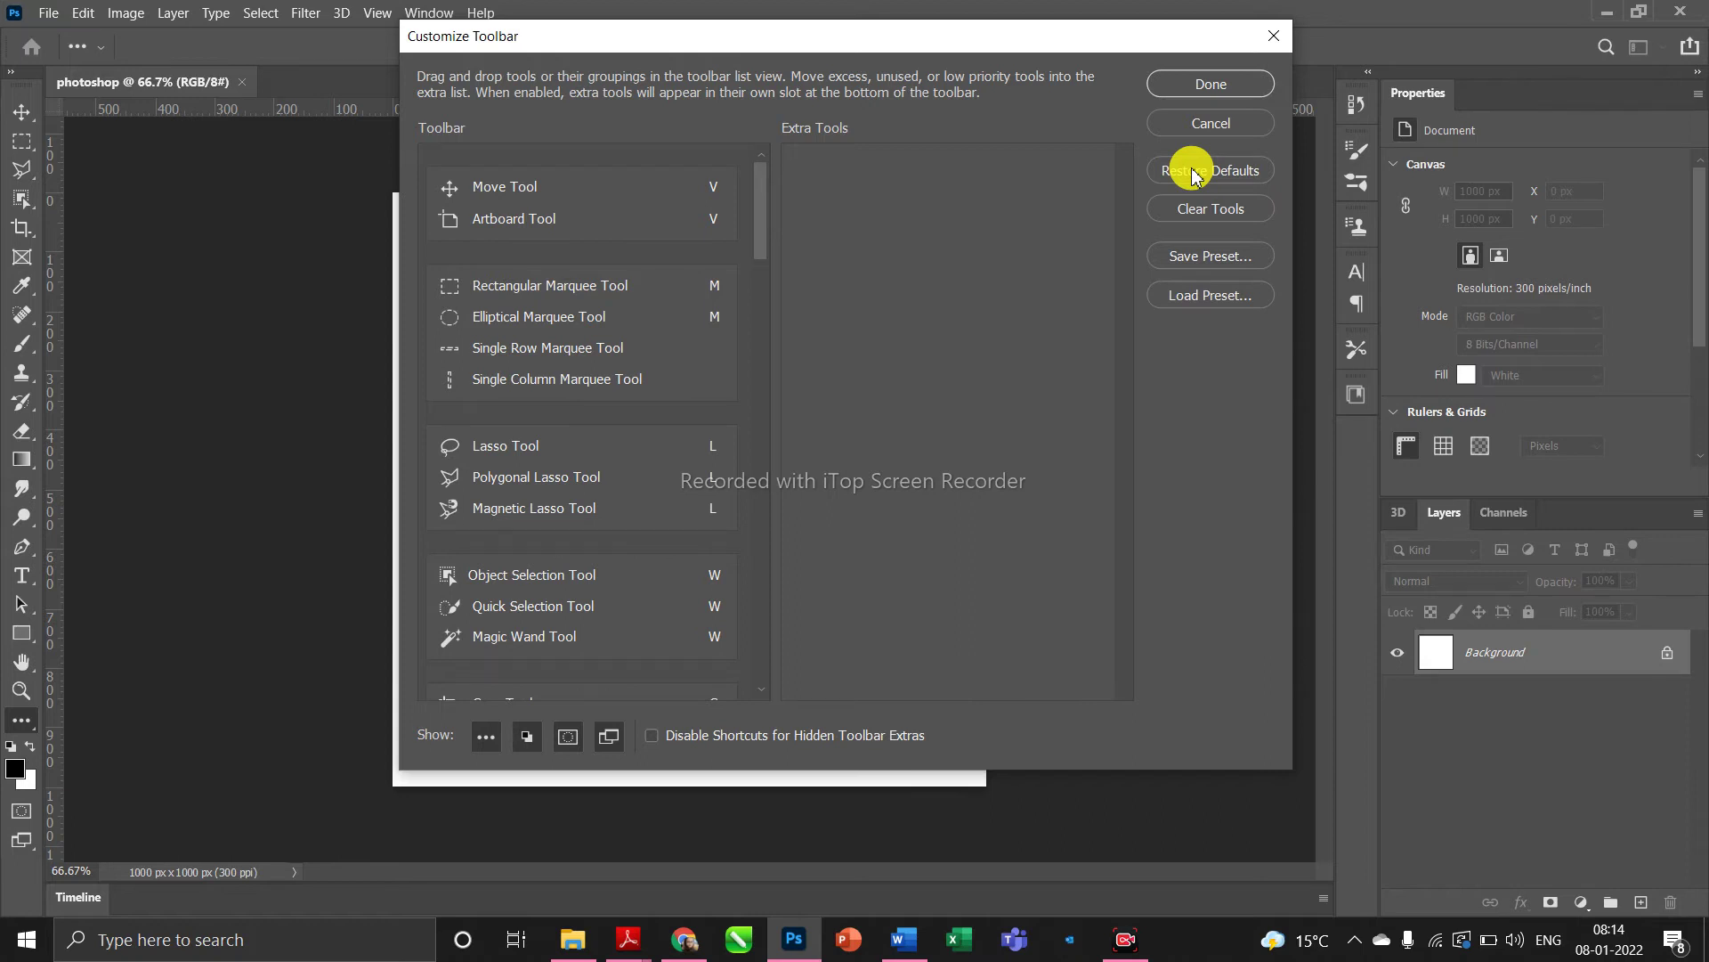
left_click(1246, 129)
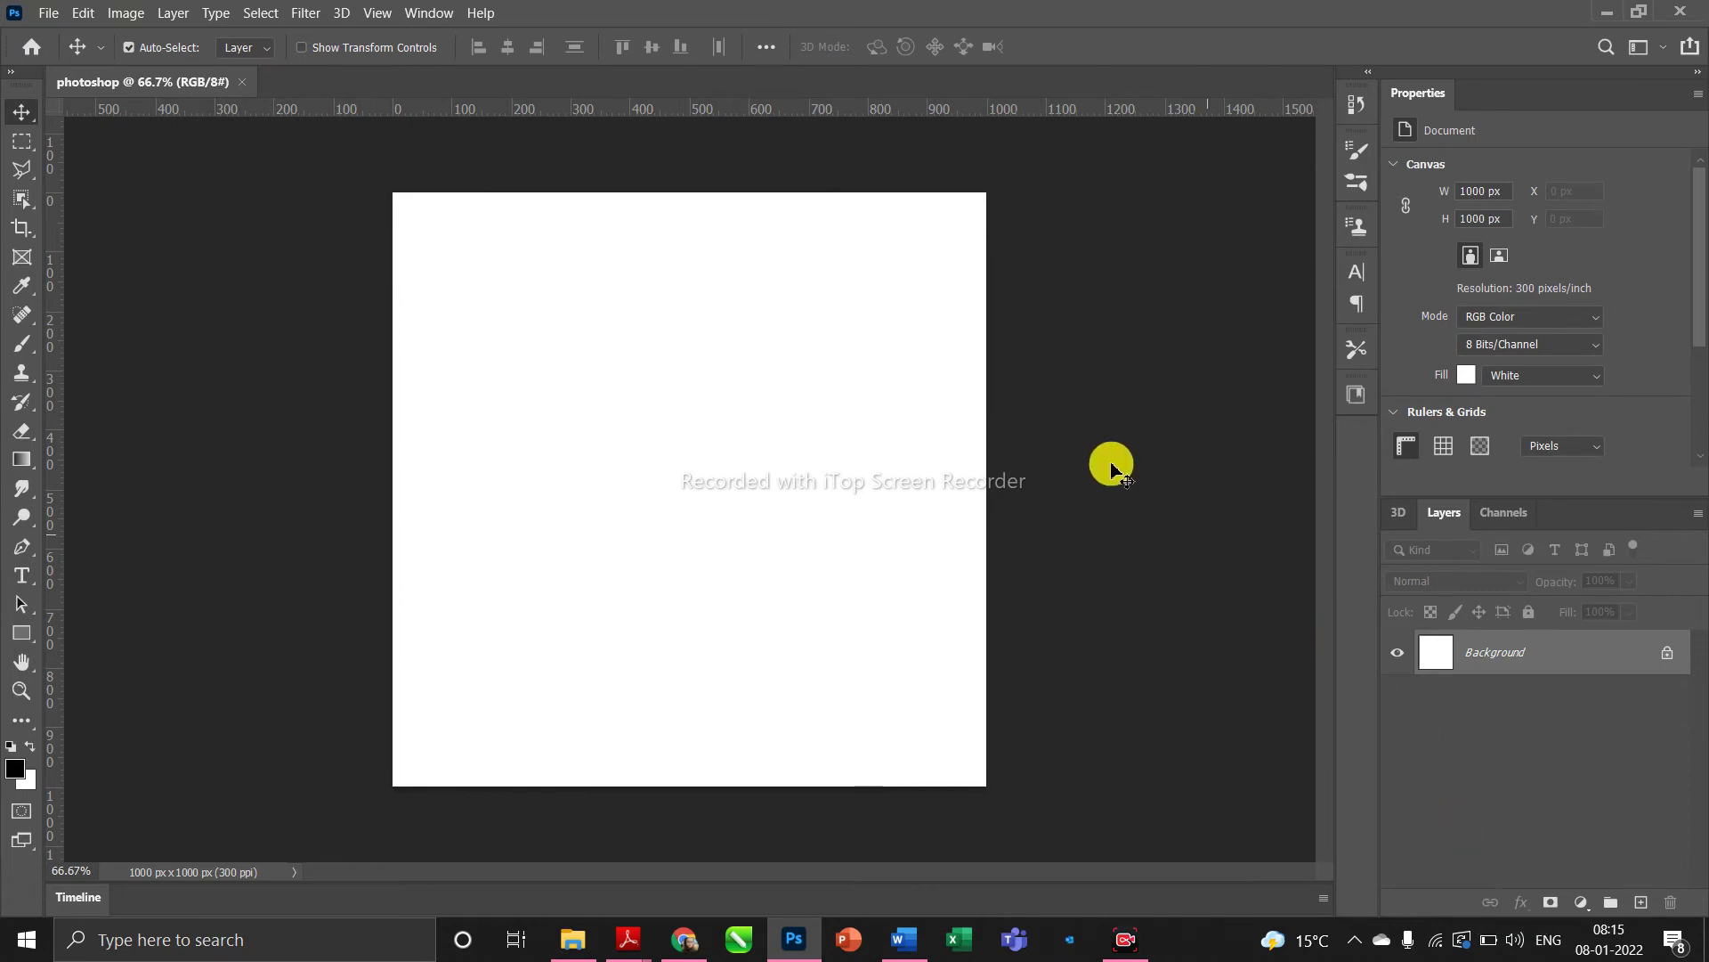
- Hide the Layers panel and show it again
left_click(417, 16)
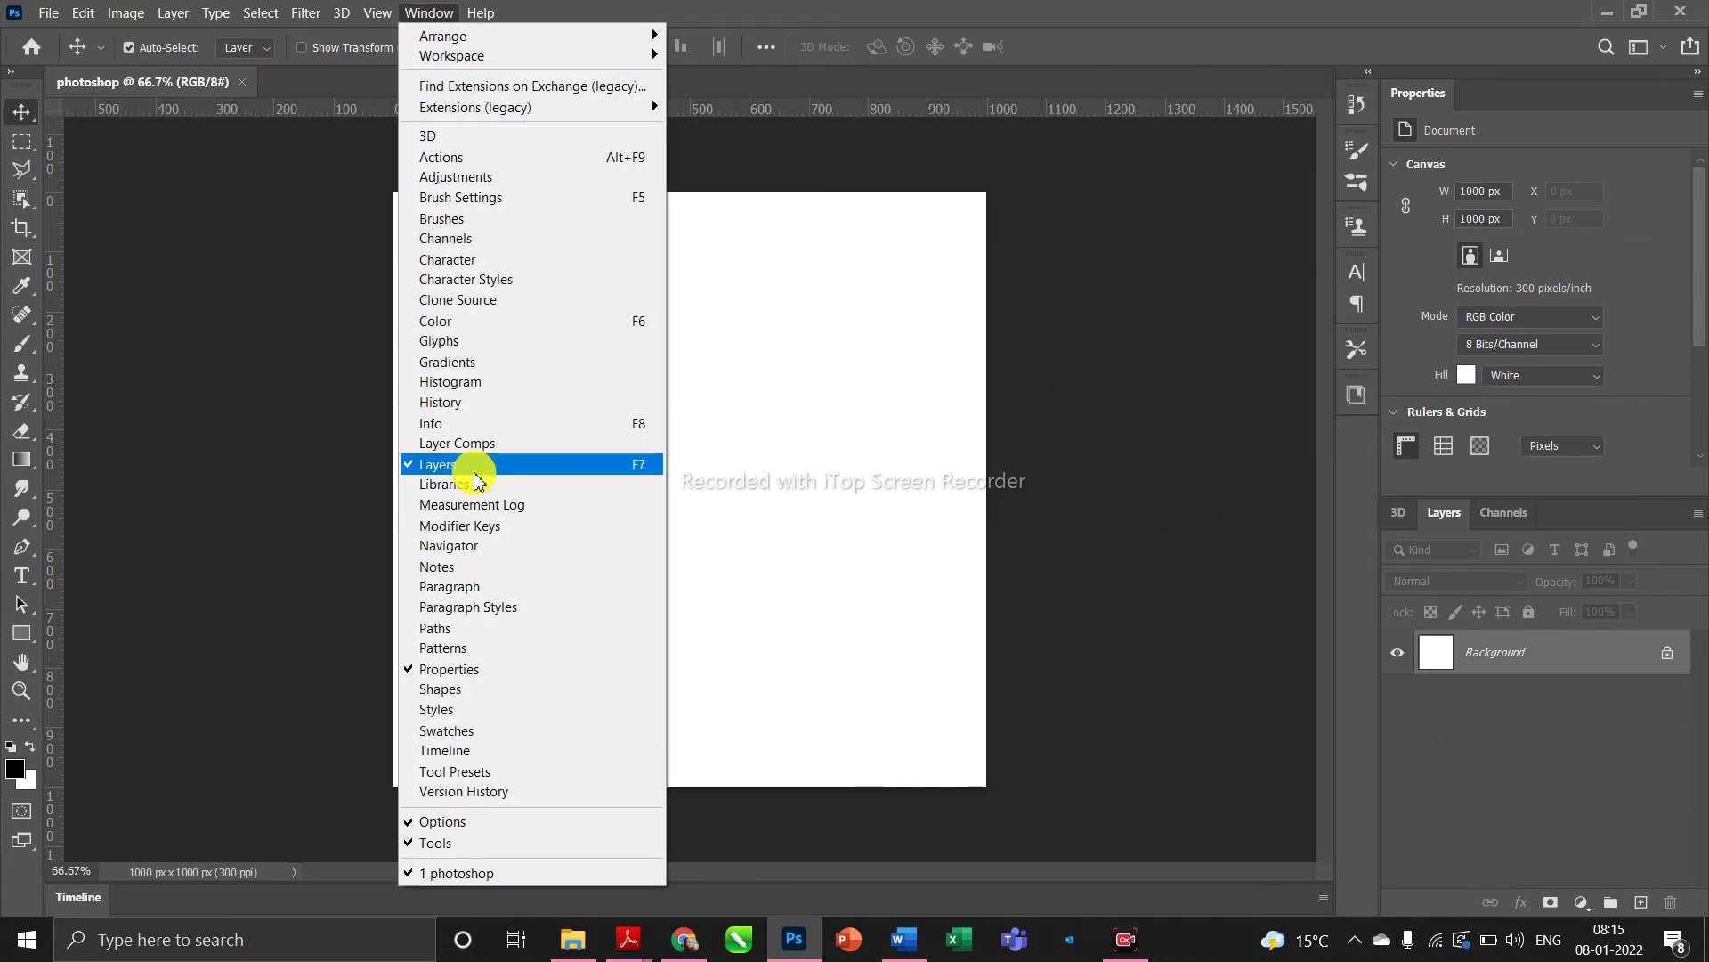
left_click(446, 464)
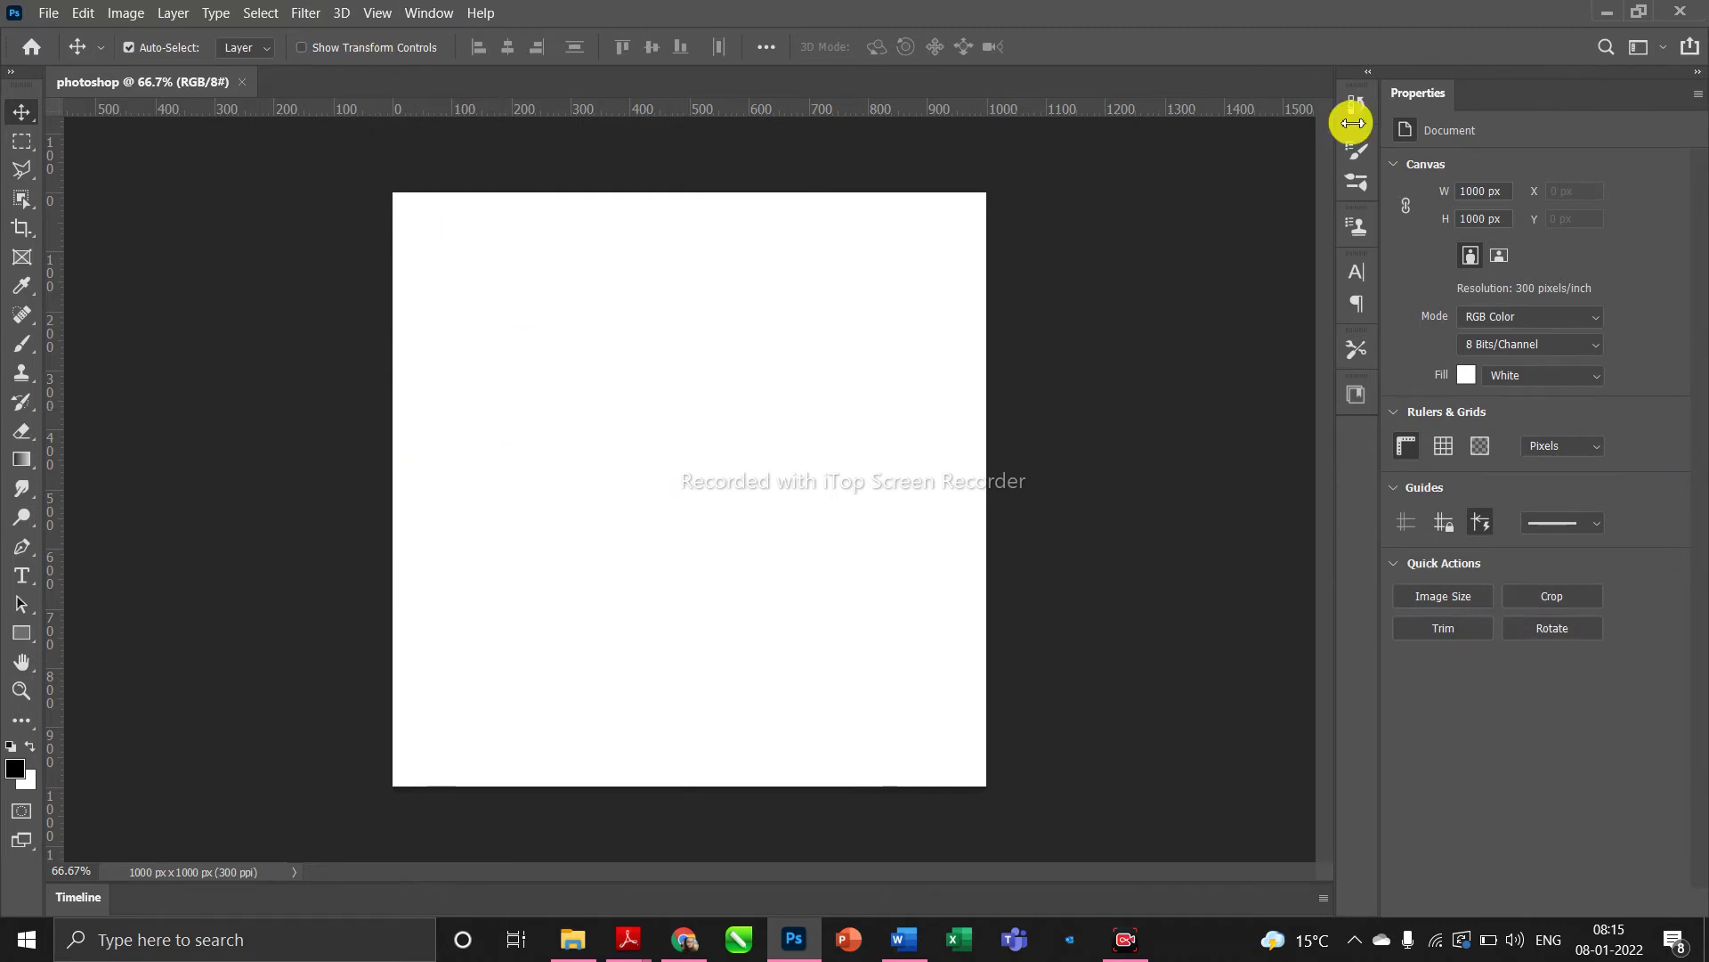
left_click(420, 15)
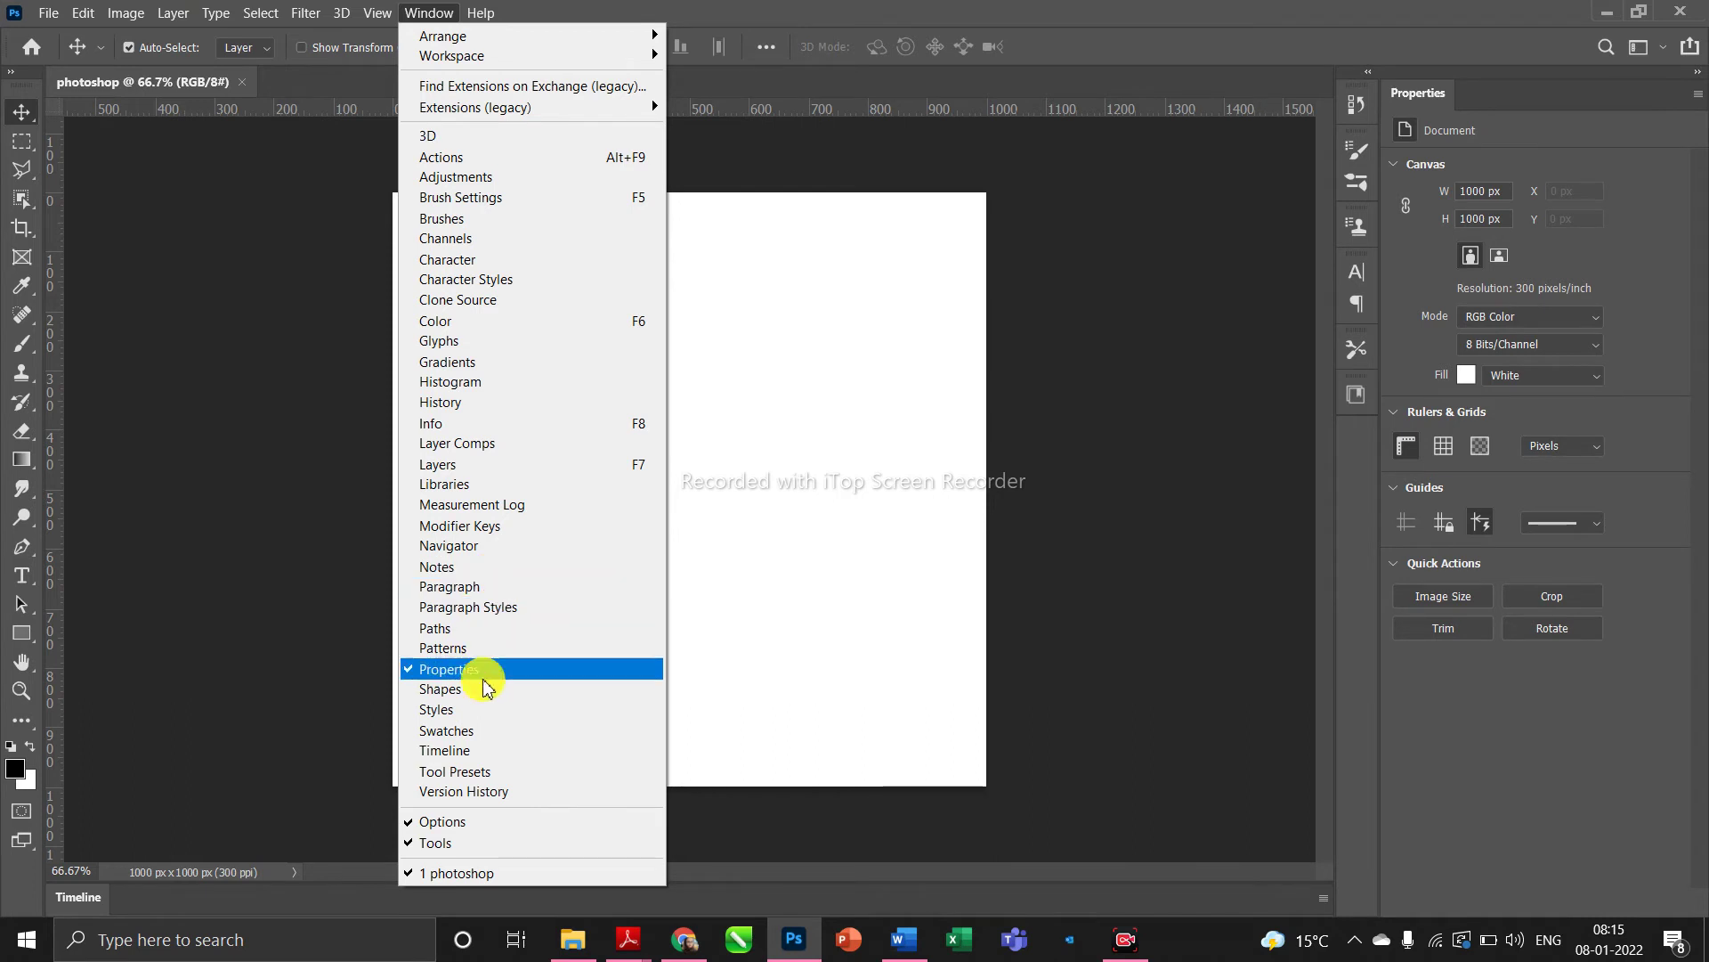
left_click(473, 470)
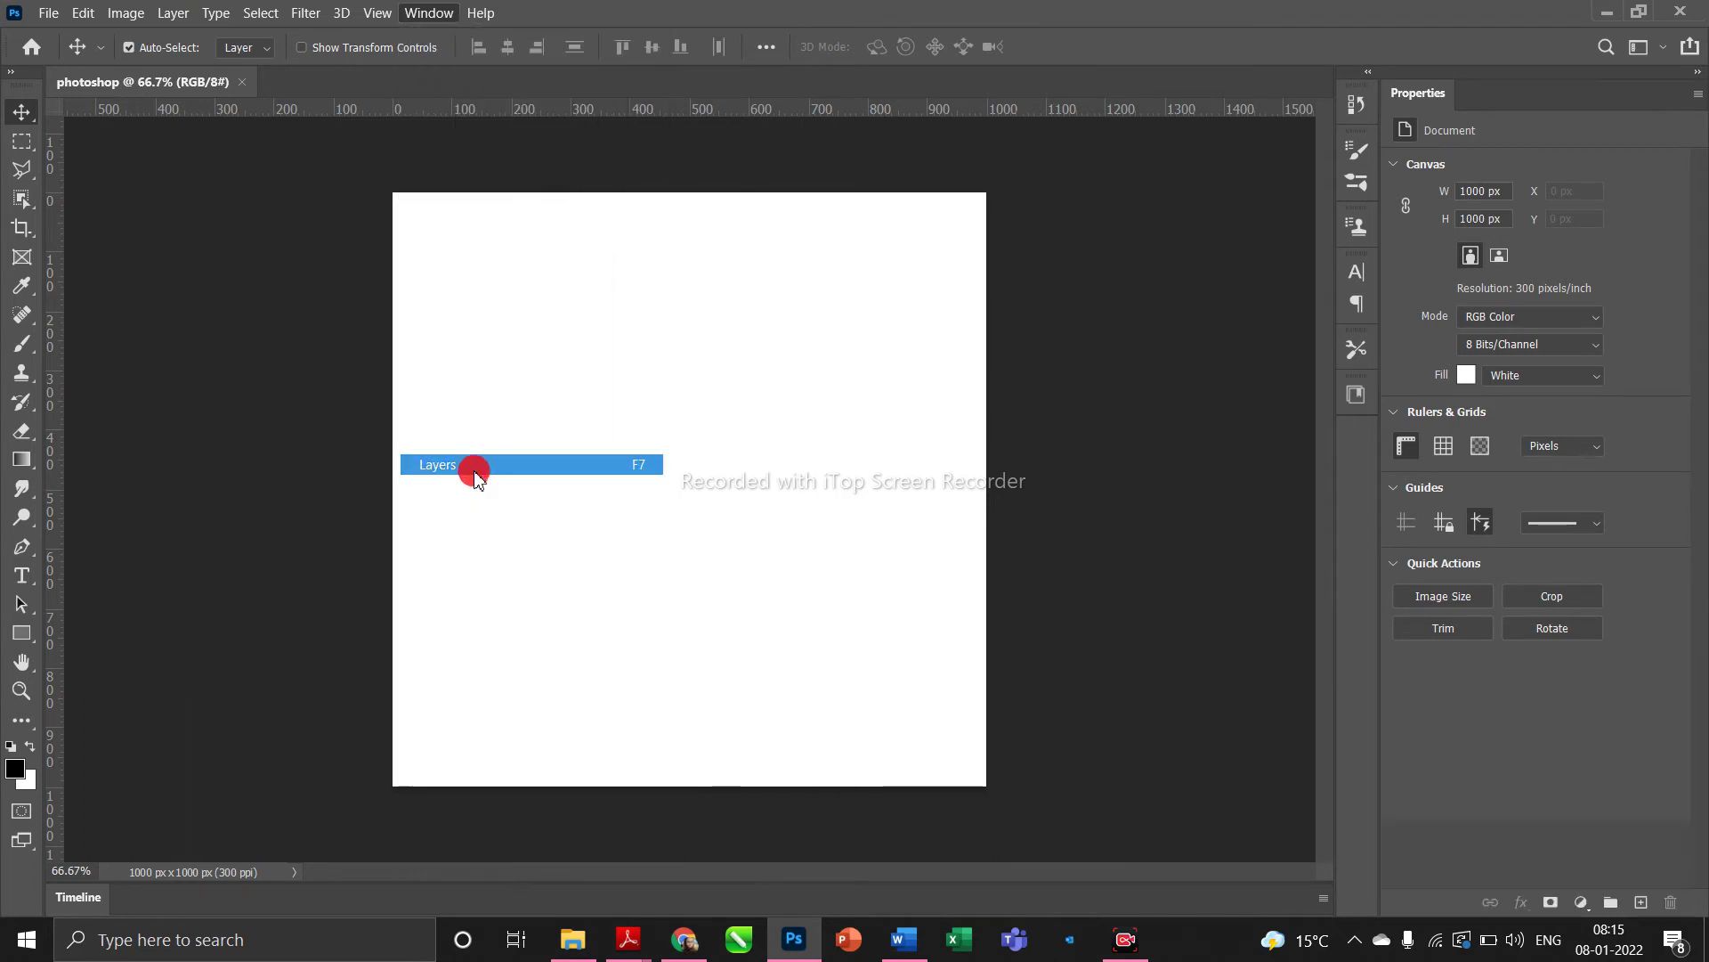
- Open the Color panel and close it again, and hide the Properties panel
left_click(426, 13)
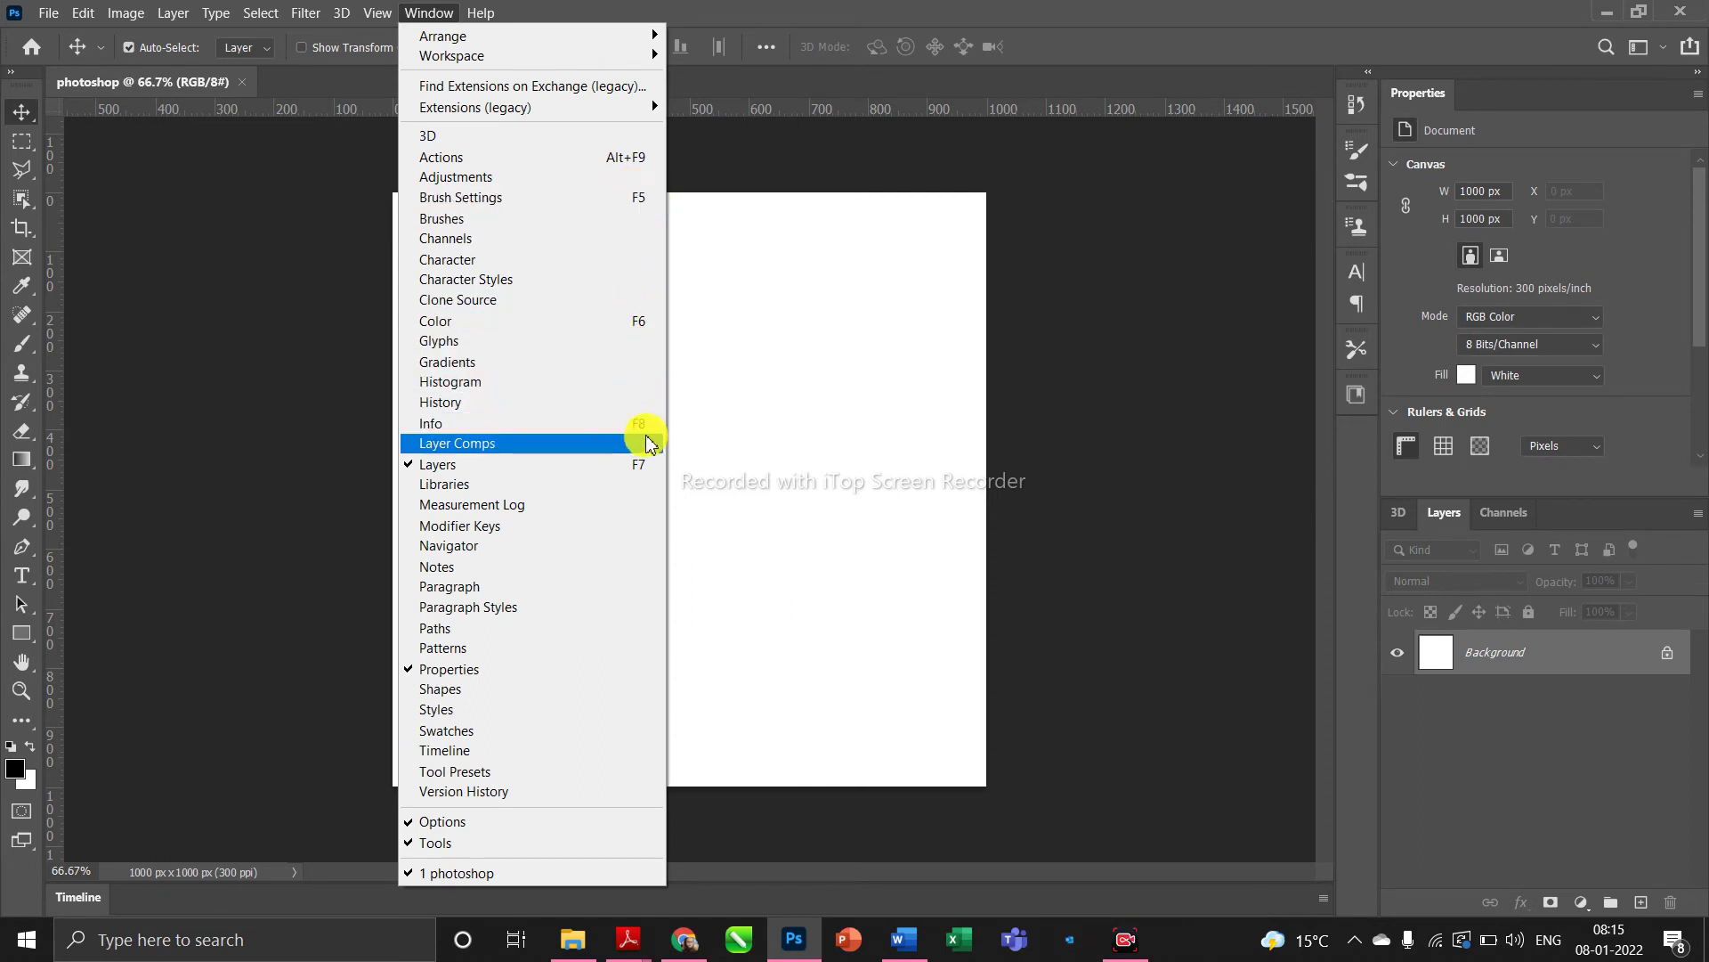
left_click(451, 328)
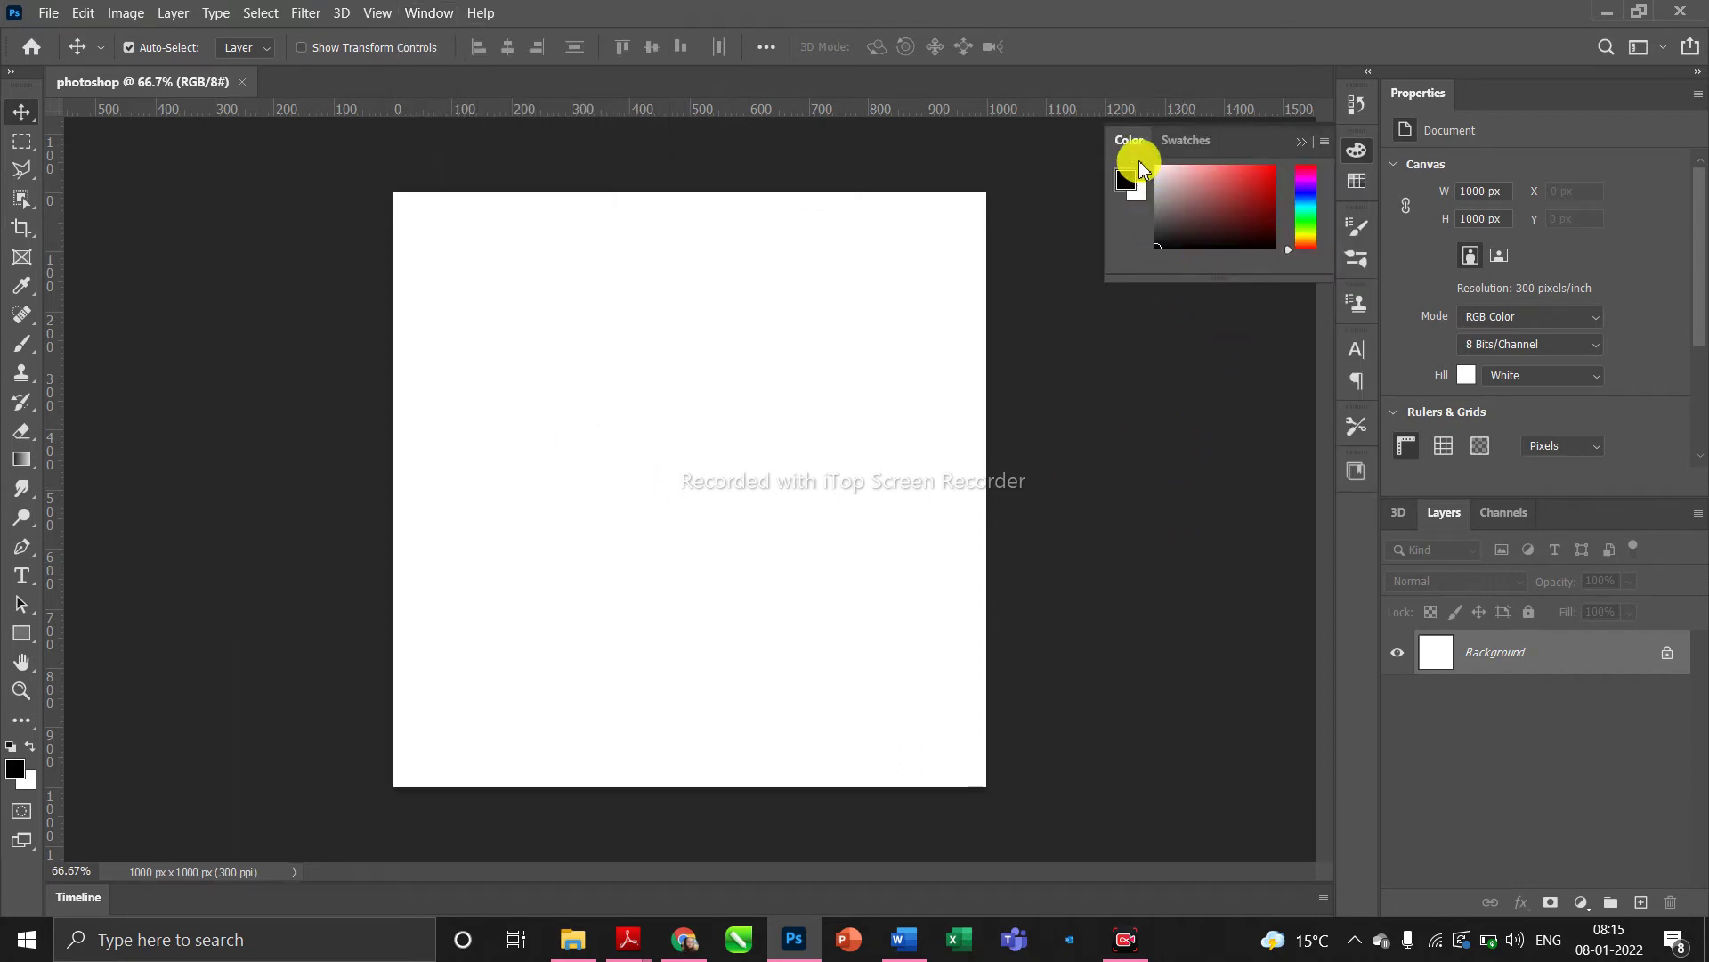
left_click(416, 14)
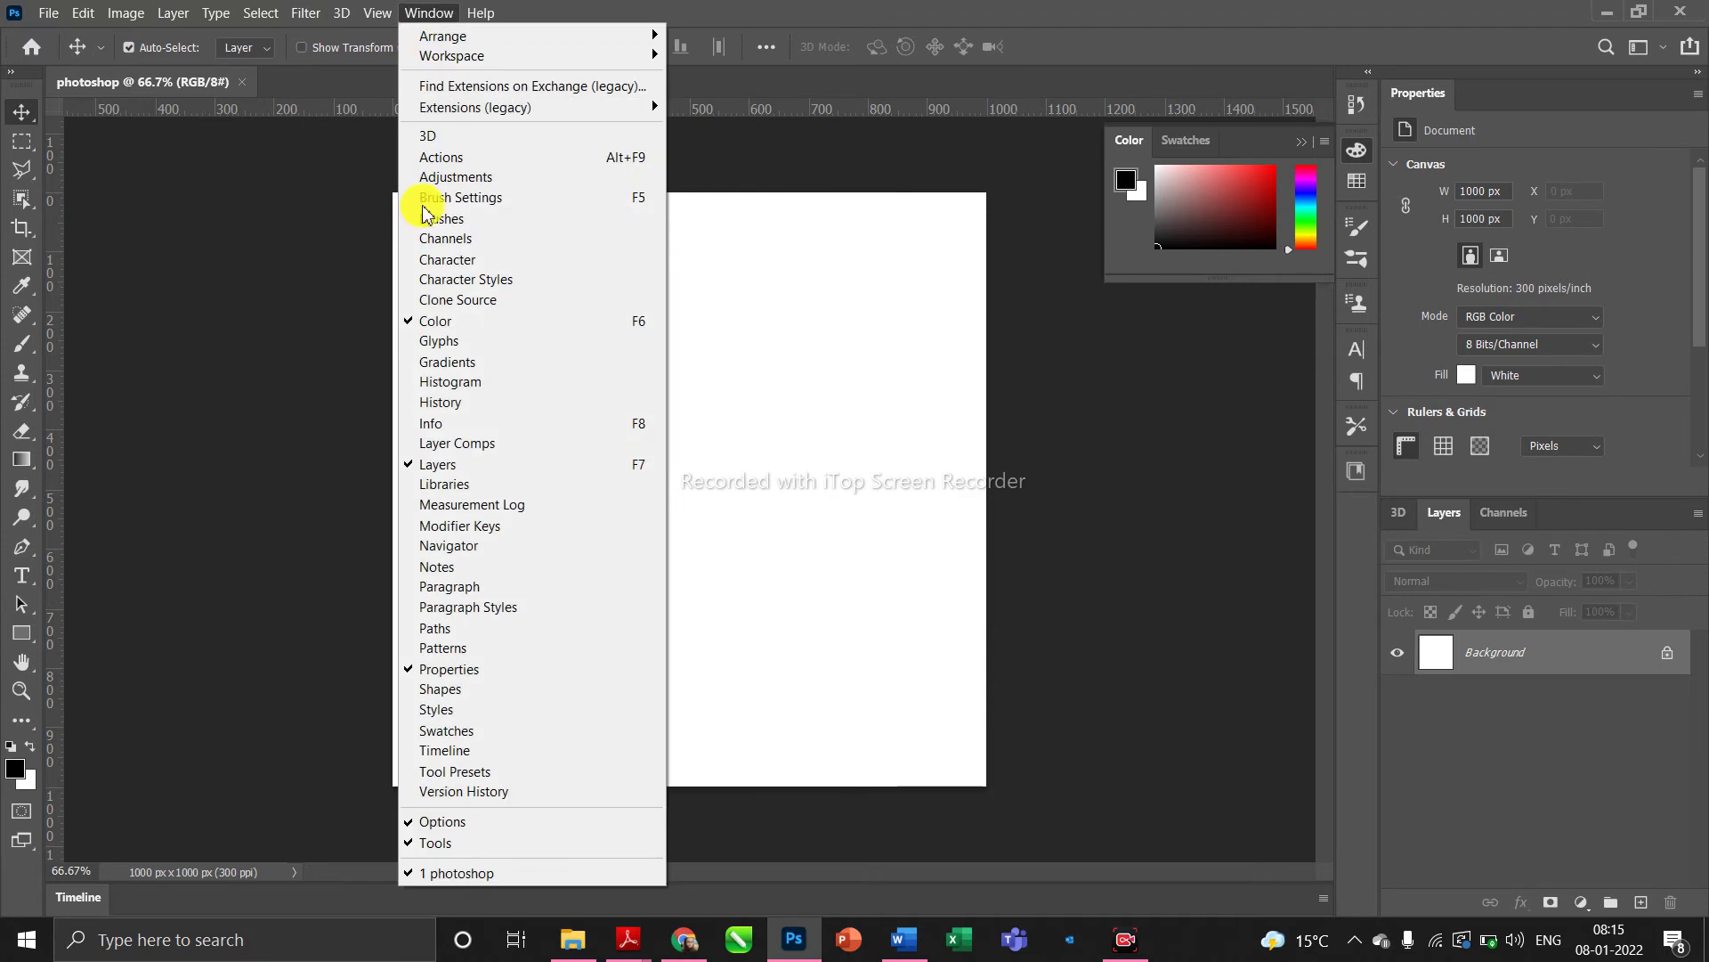
left_click(441, 322)
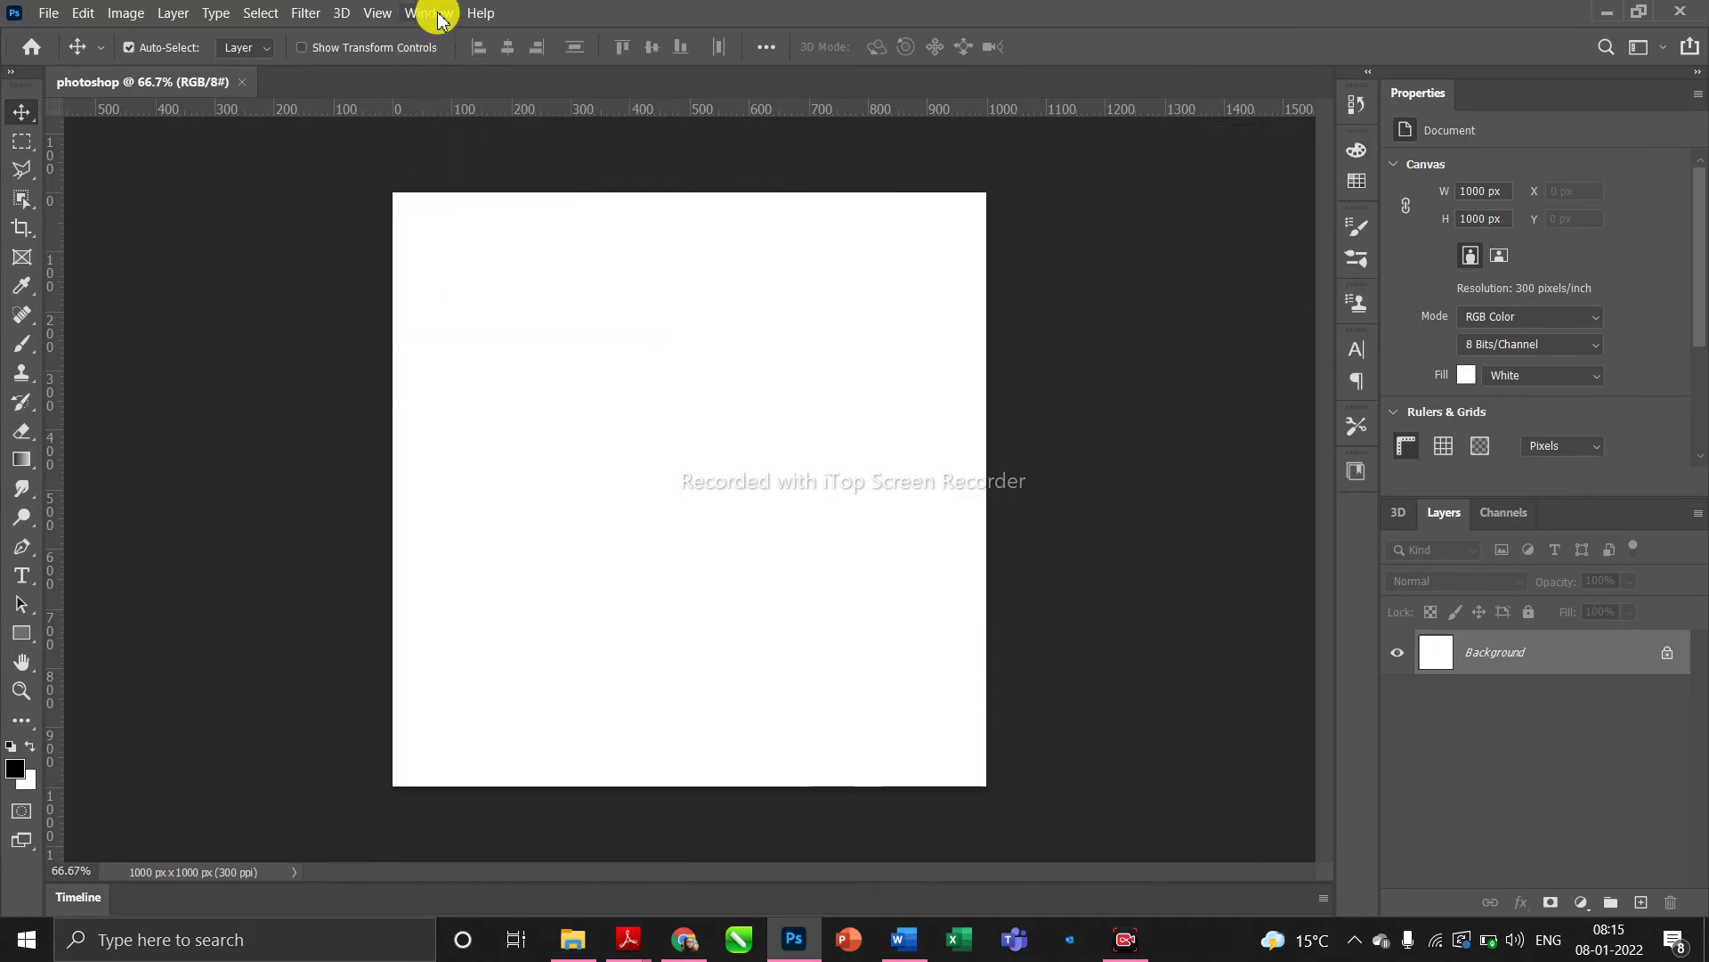
left_click(440, 16)
left_click(452, 674)
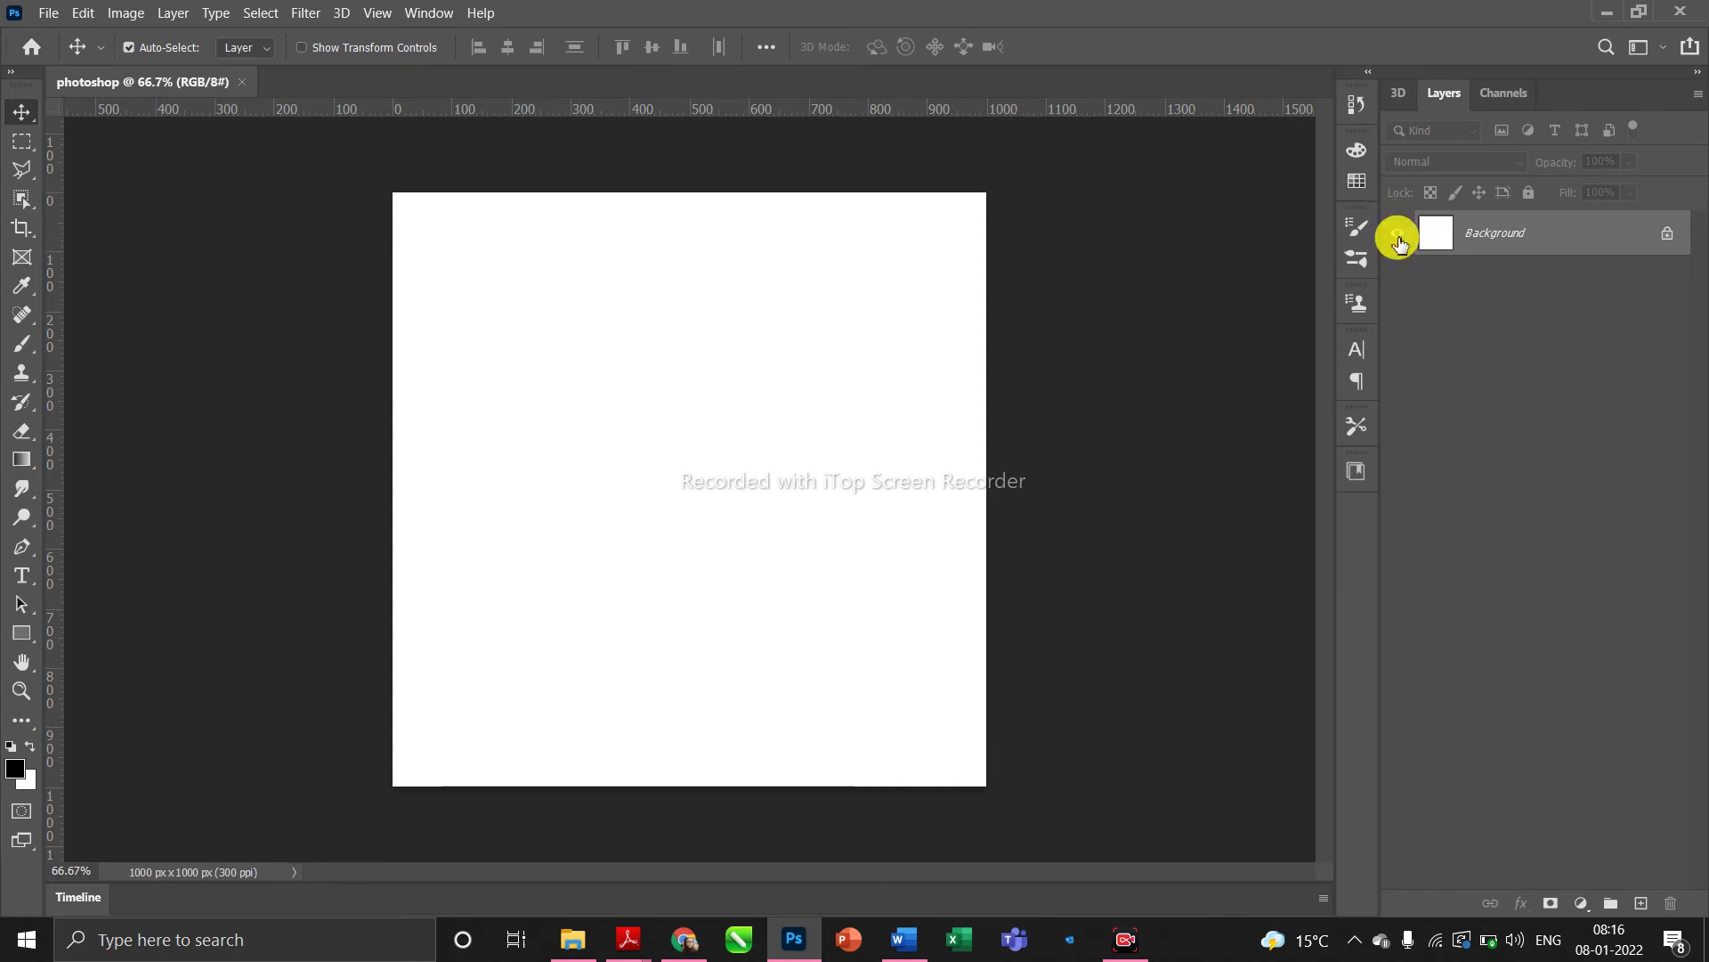
- Unlock the Background layer and toggle its visibility off and on
left_click(1669, 238)
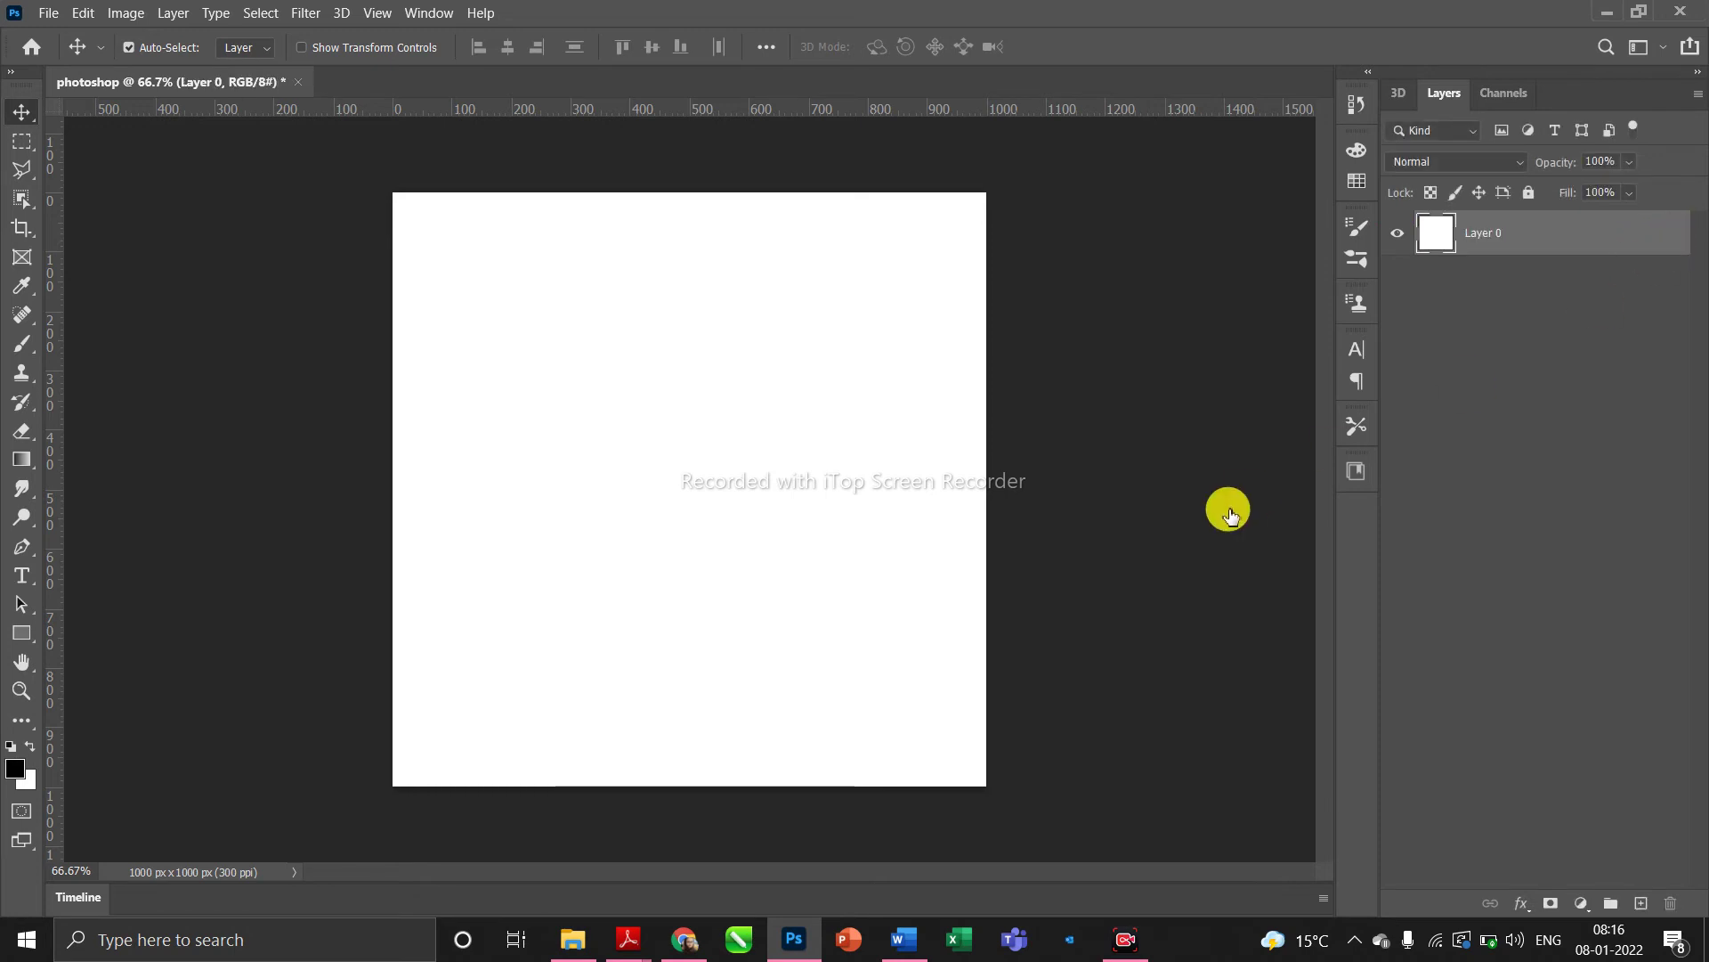
left_click(1399, 237)
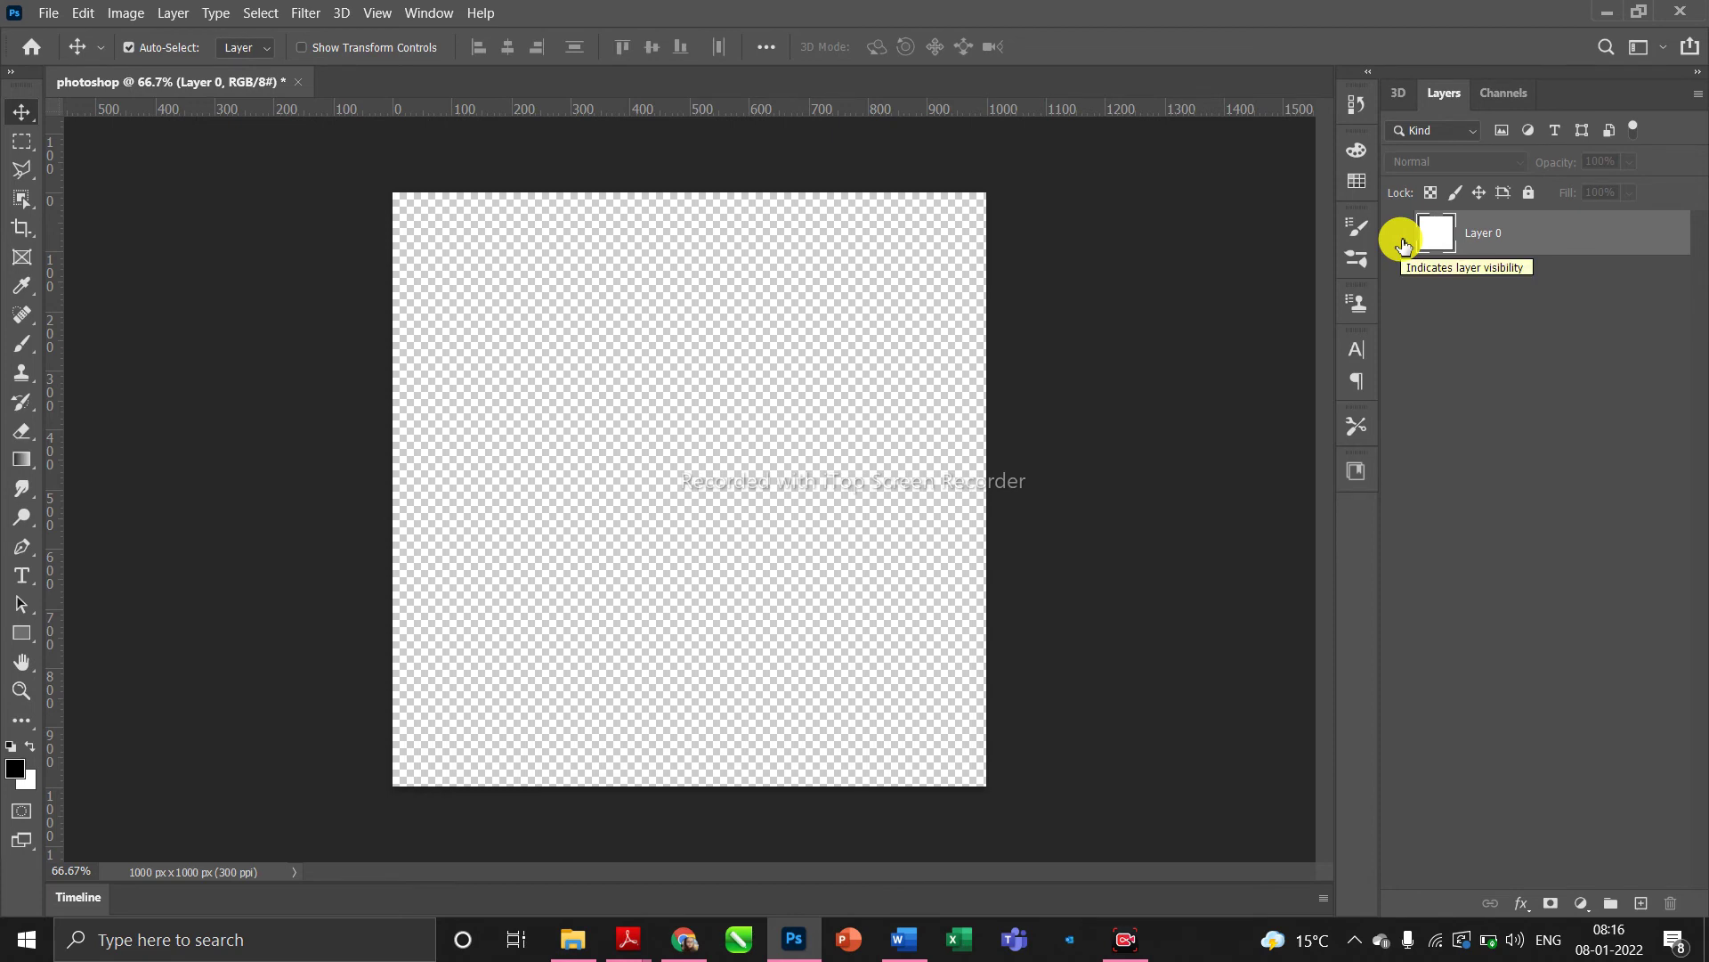
left_click(1401, 240)
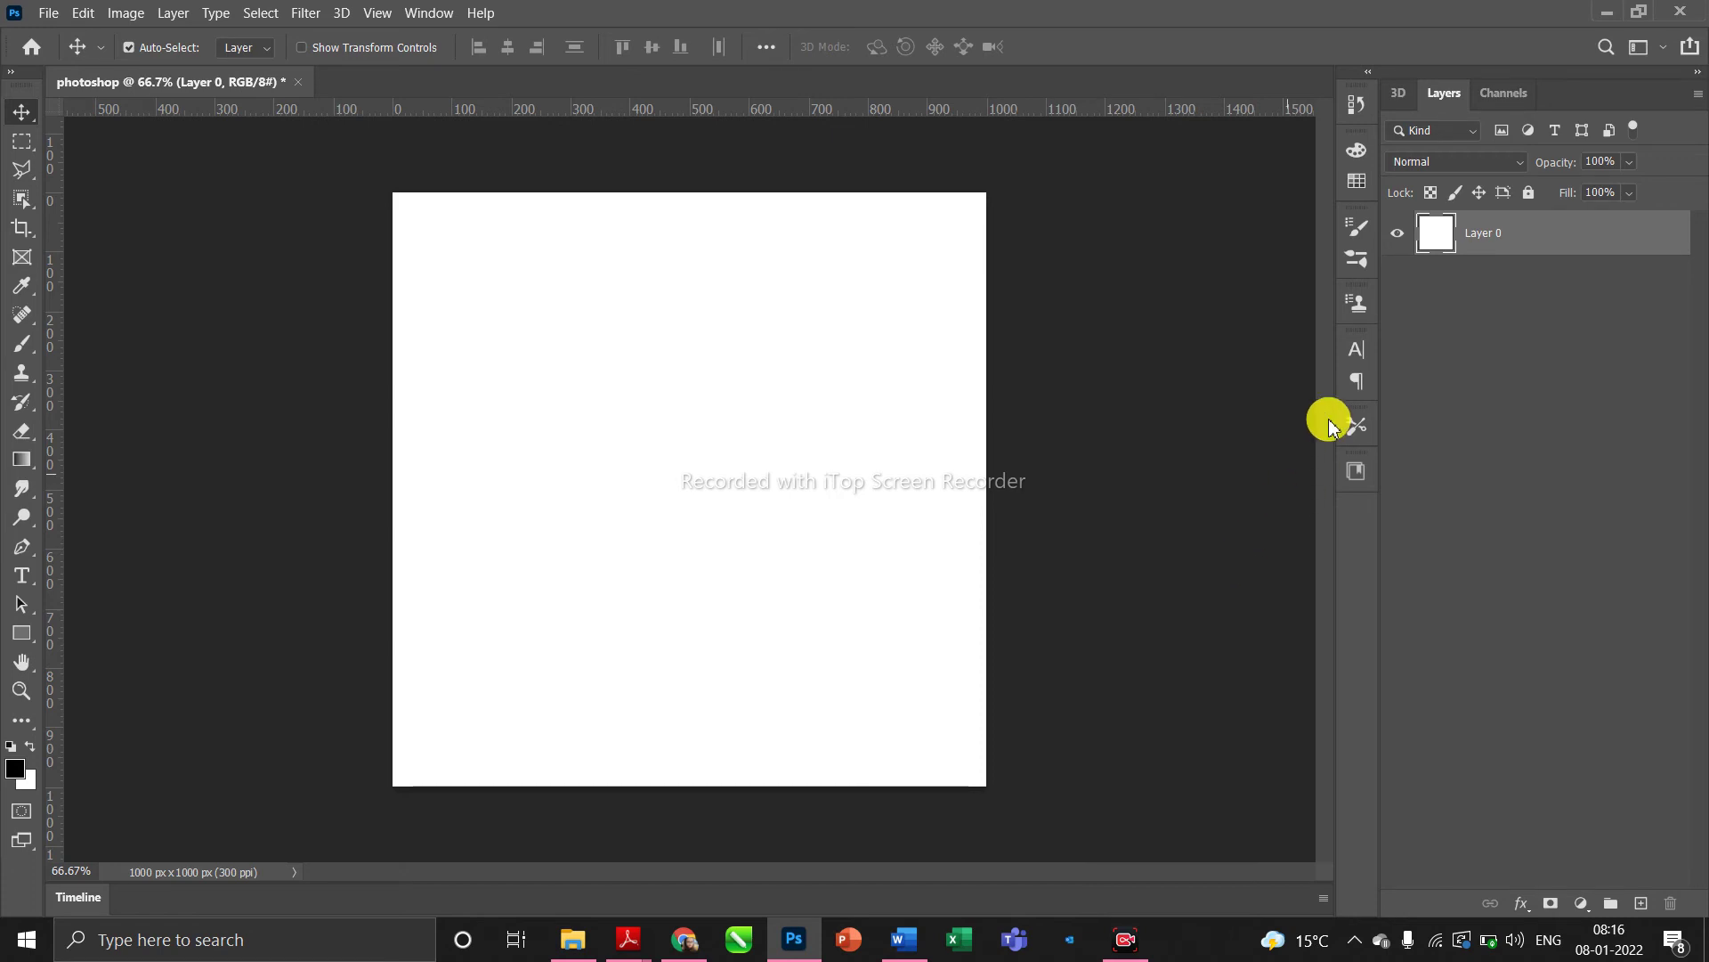
left_click(1399, 242)
left_click(1399, 242)
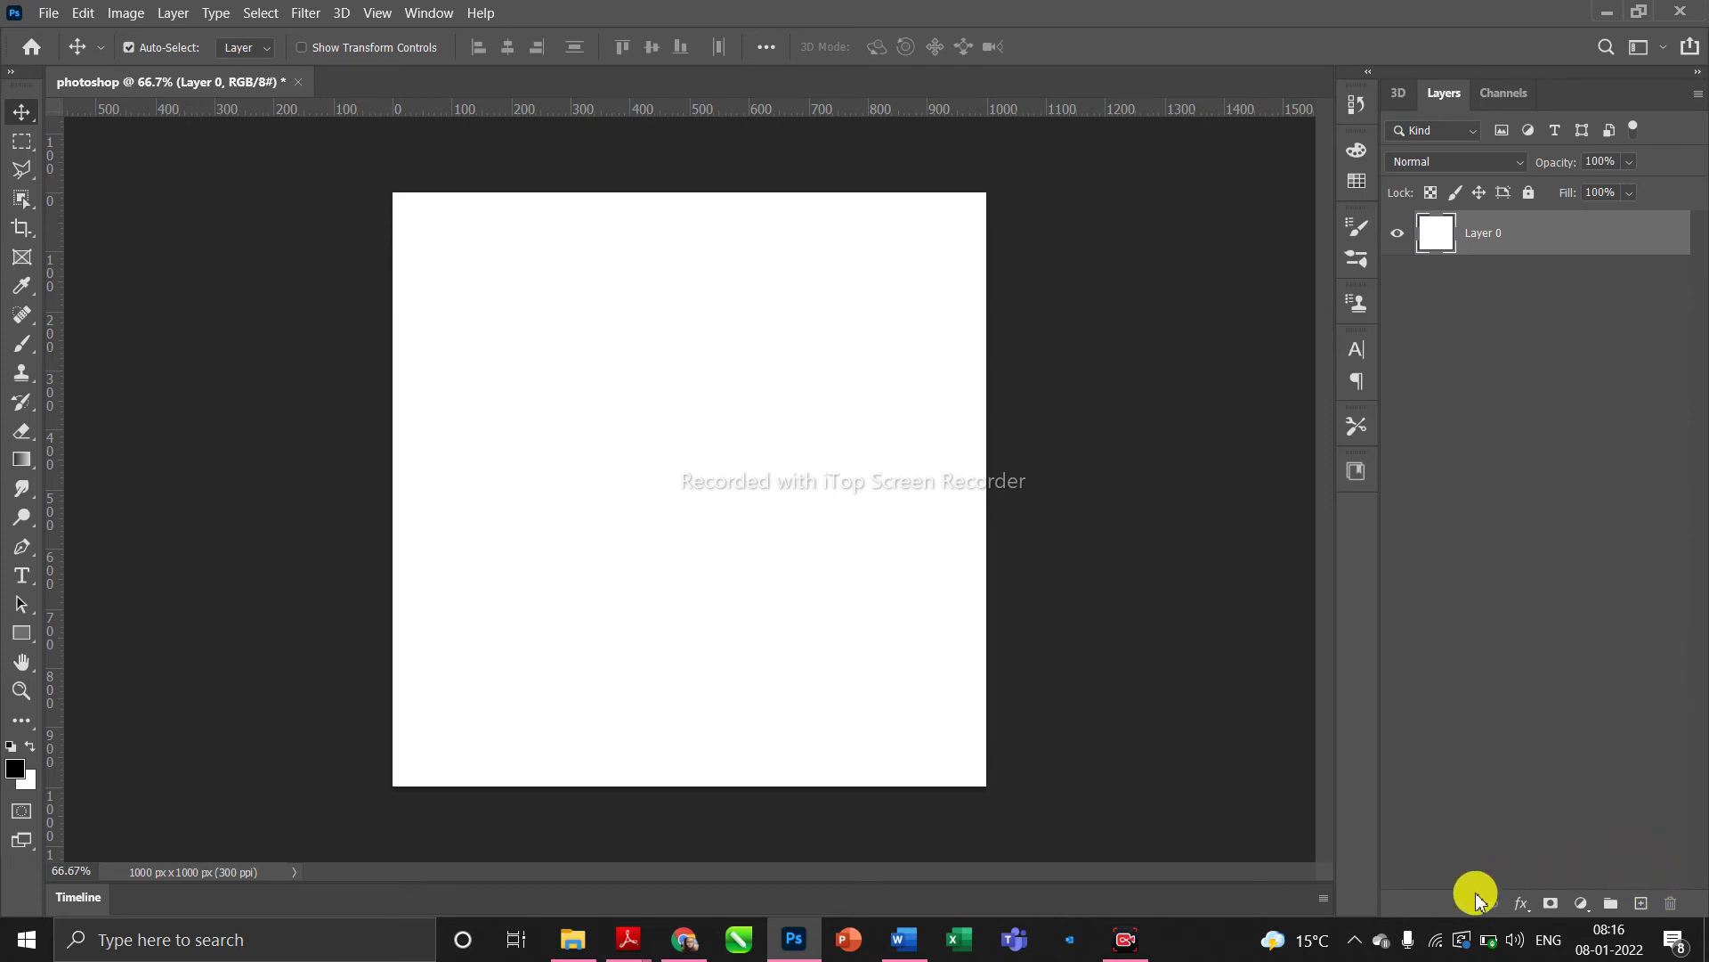
- Try out the visibility toggles of both layers with a temporary empty layer above Layer 0, and delete that layer
left_click(1642, 903)
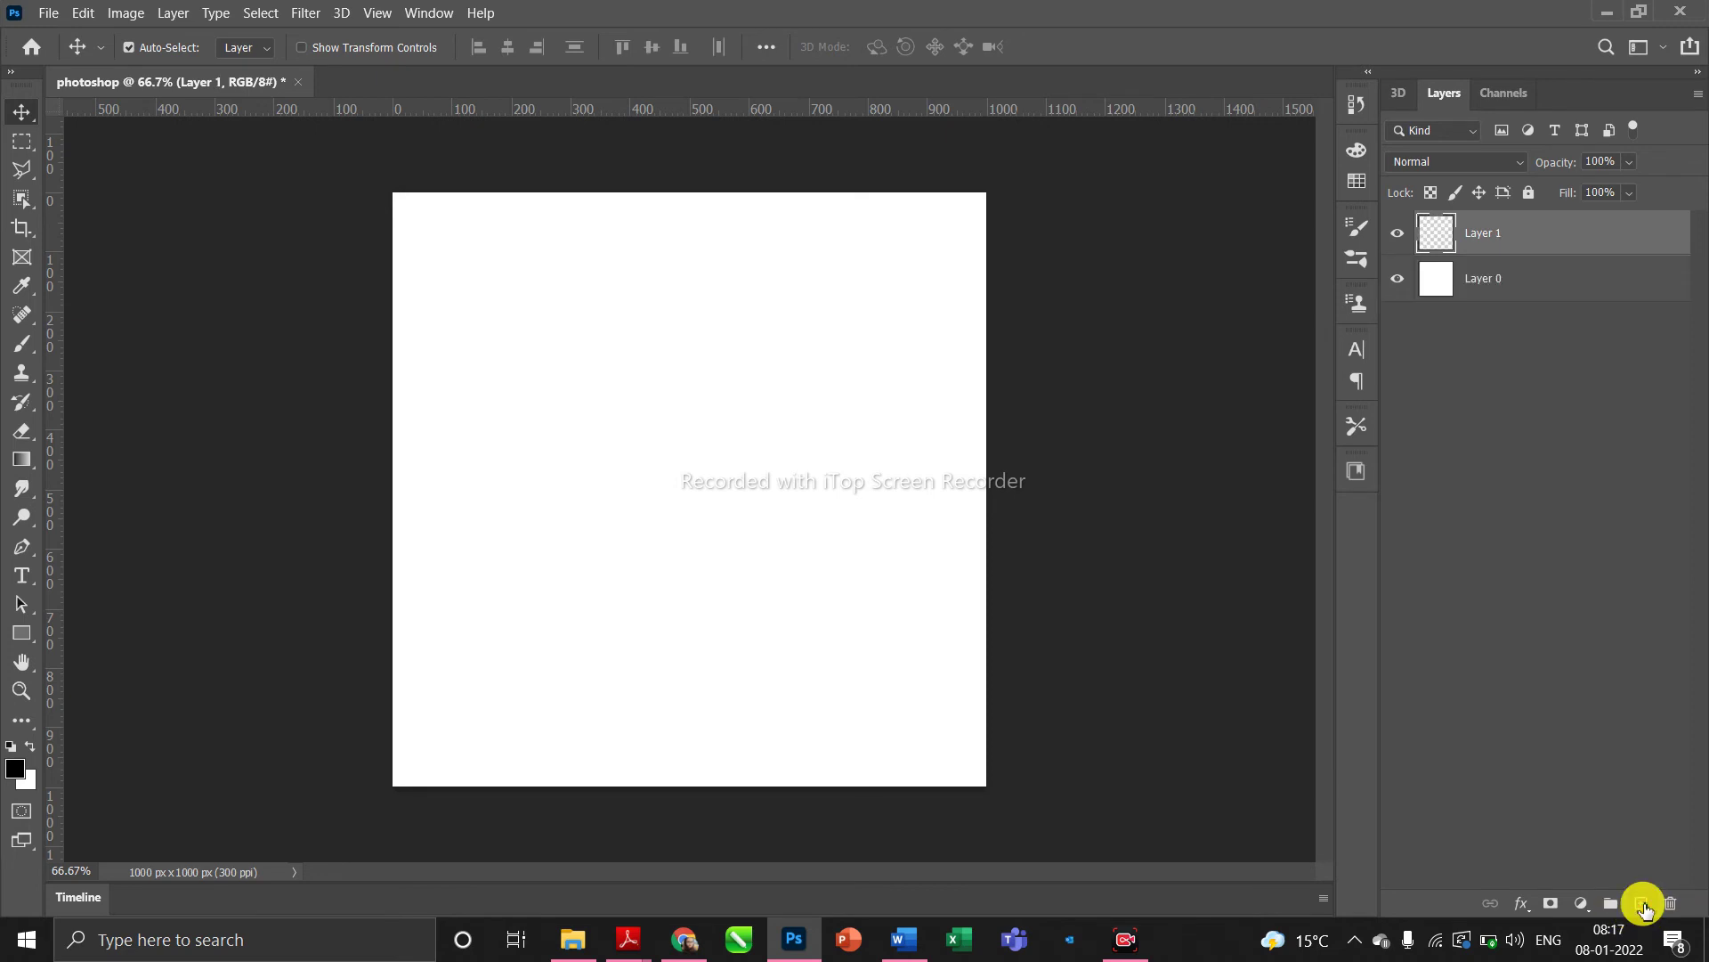
left_click(1398, 278)
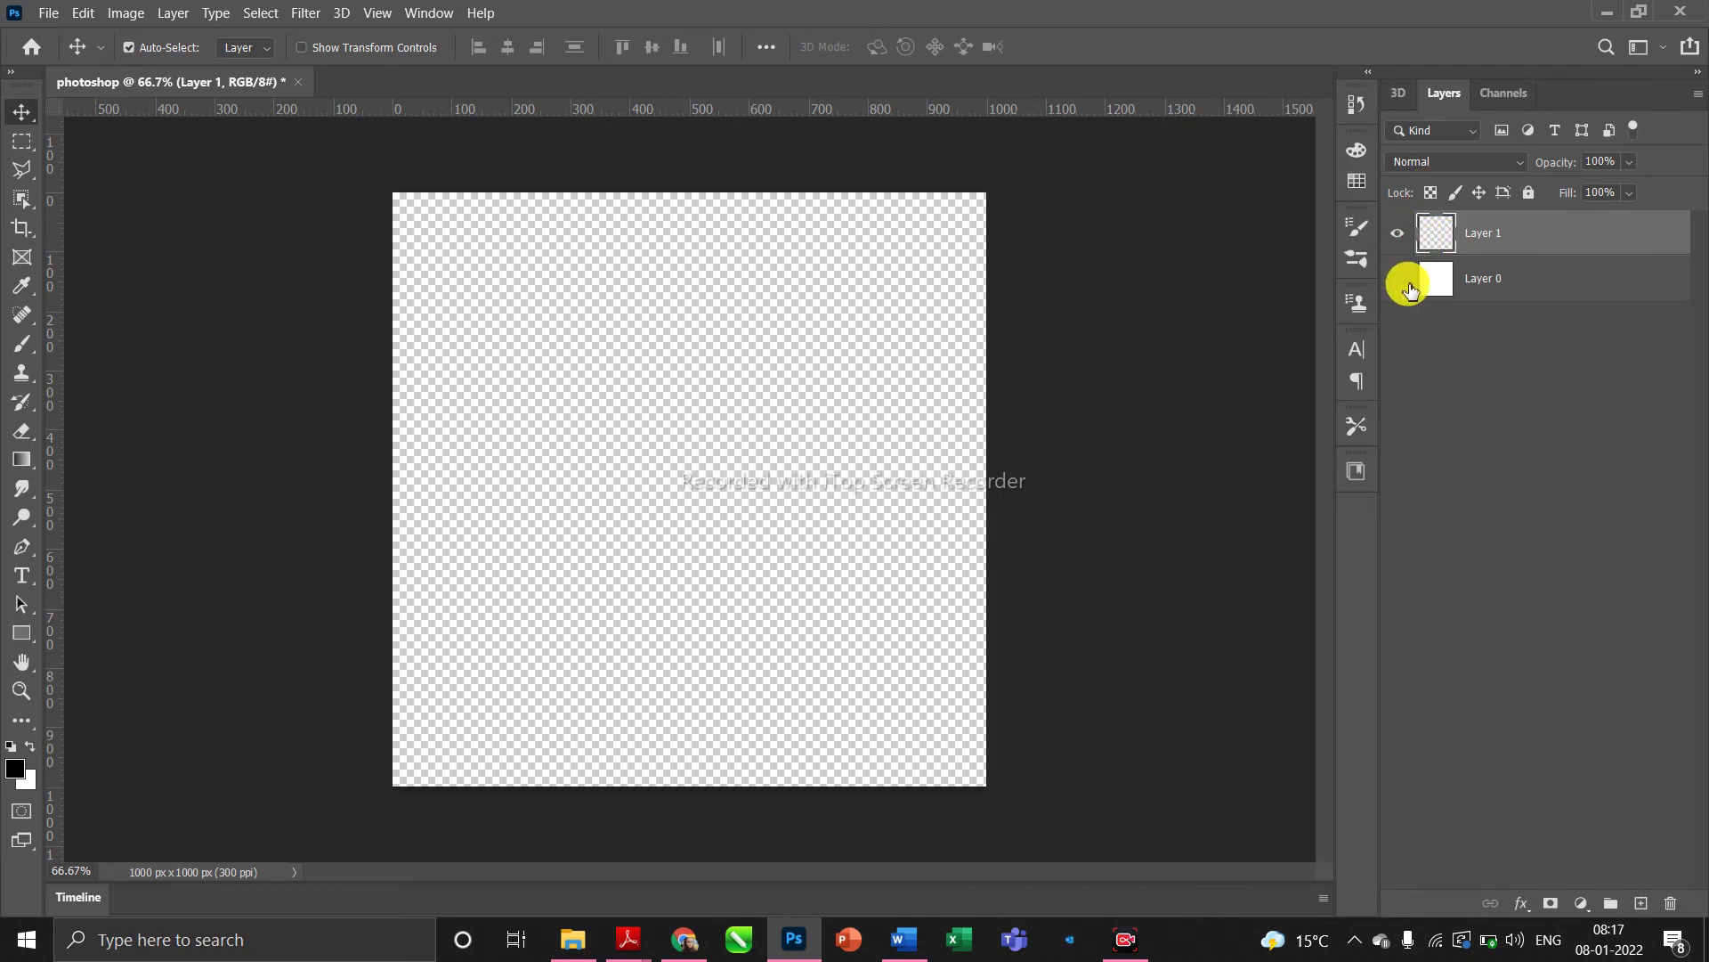
left_click(1399, 281)
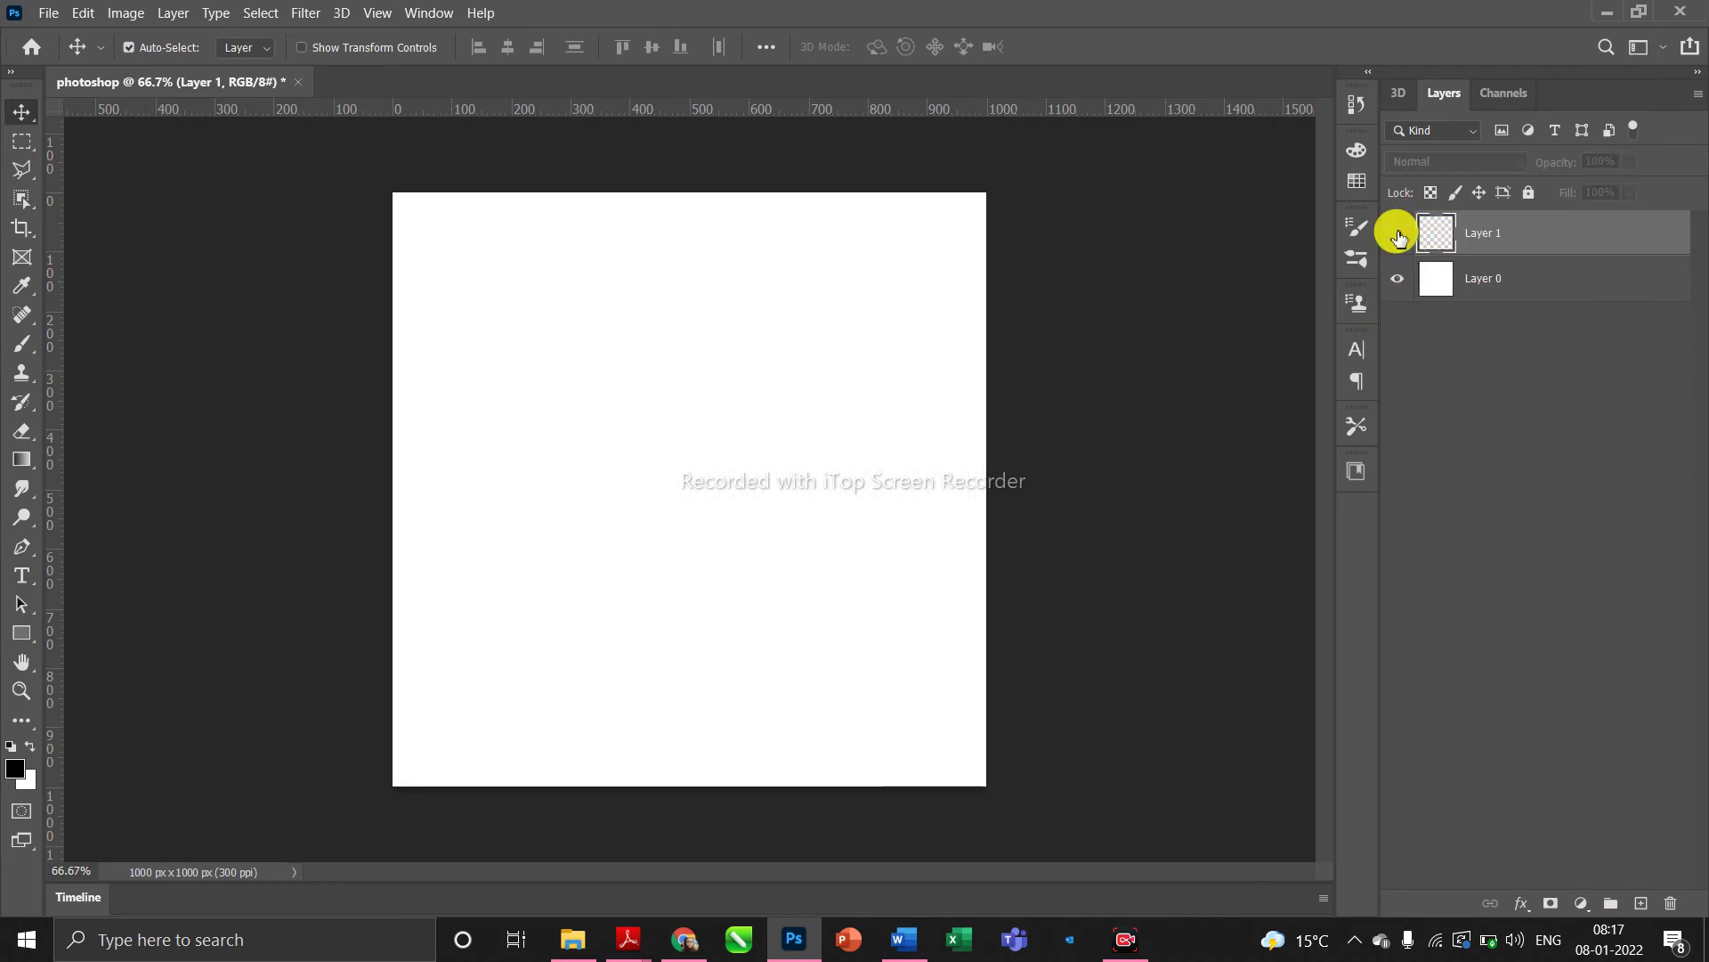
left_click(1398, 235)
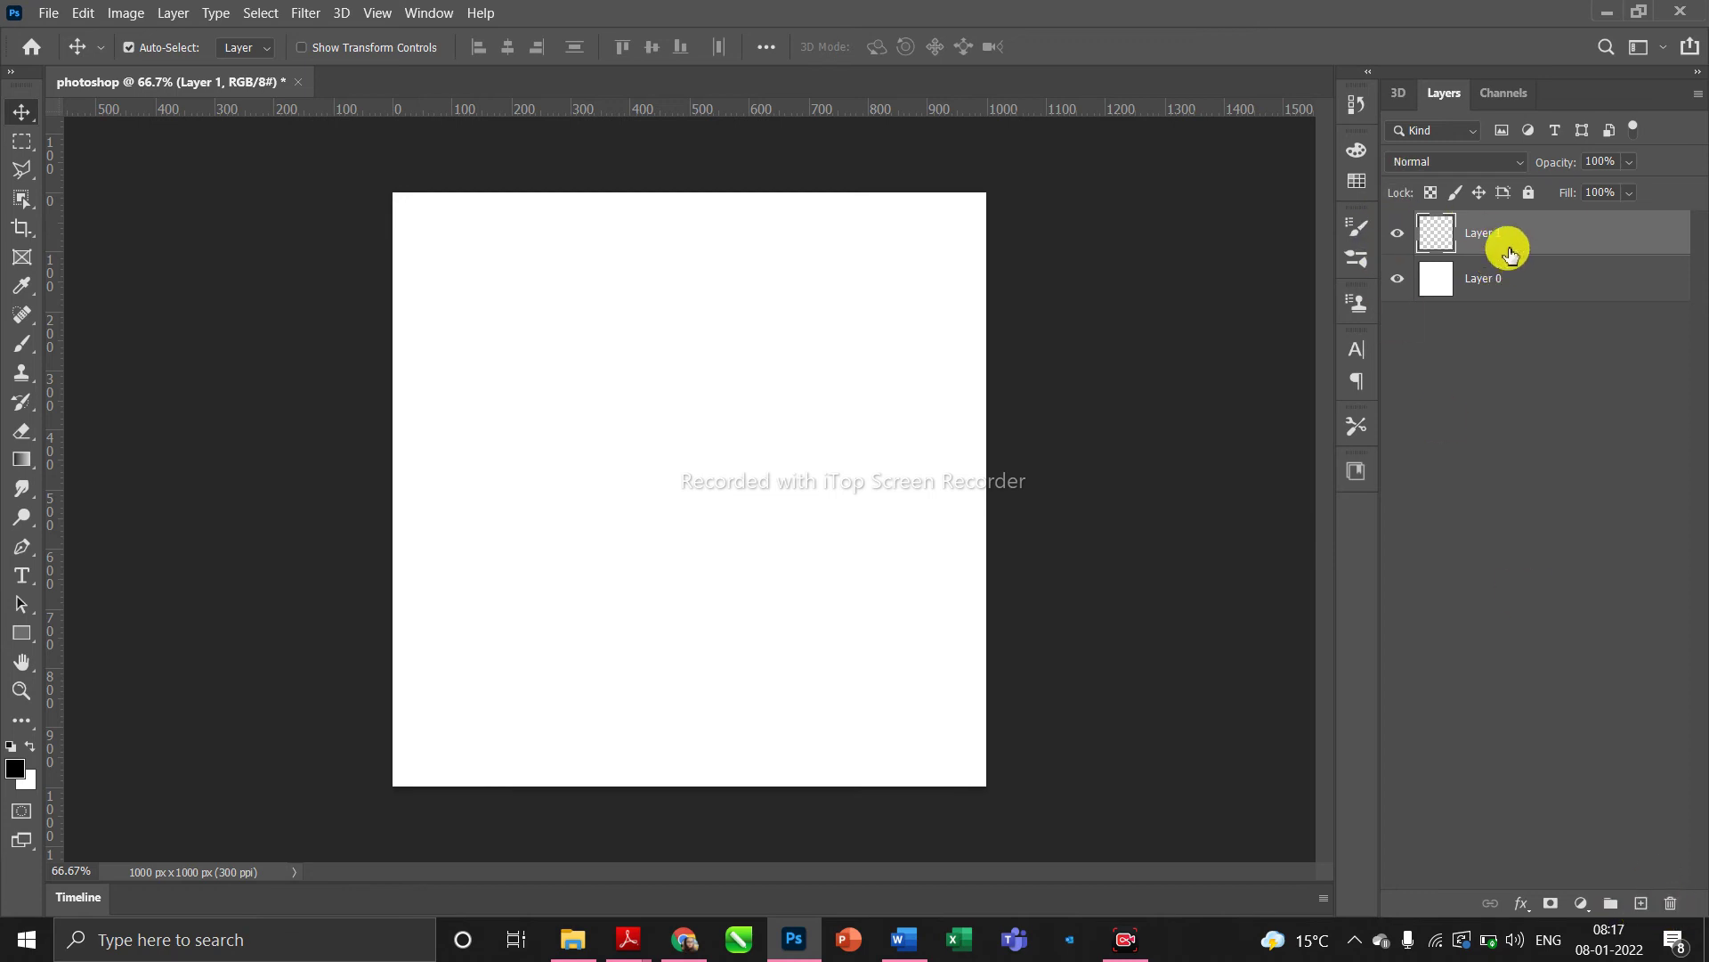
key("Delete")
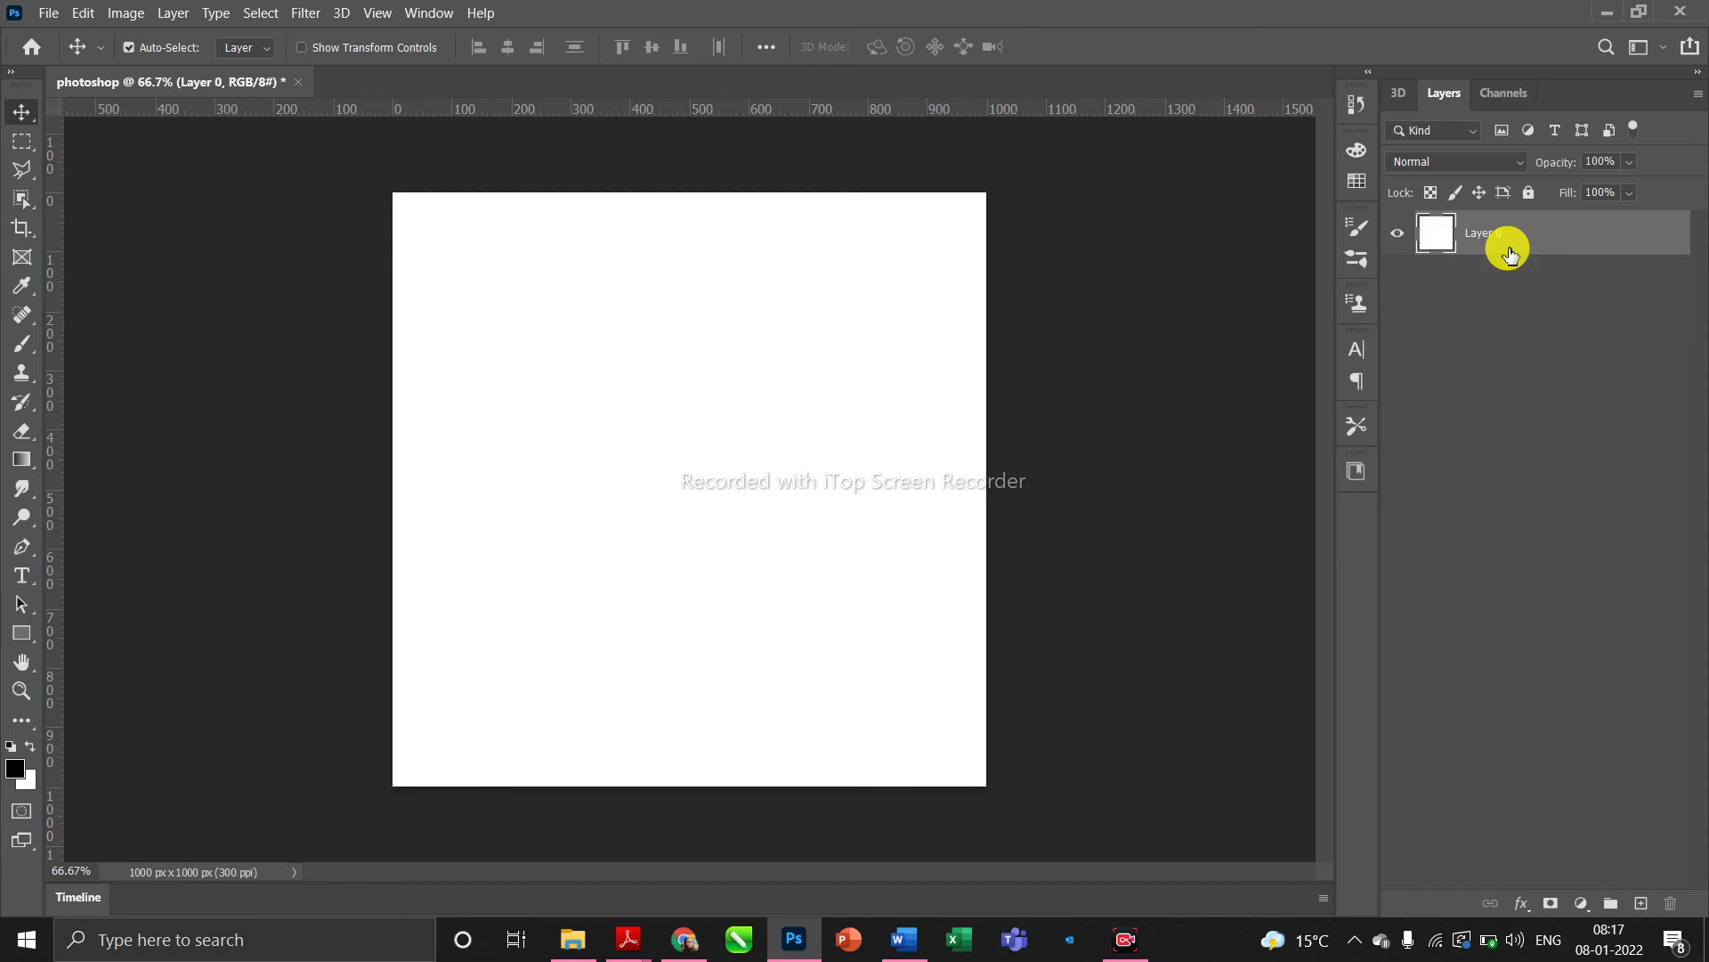
- Add another empty layer above Layer 0 and delete it, confirming the deletion
left_click(1641, 903)
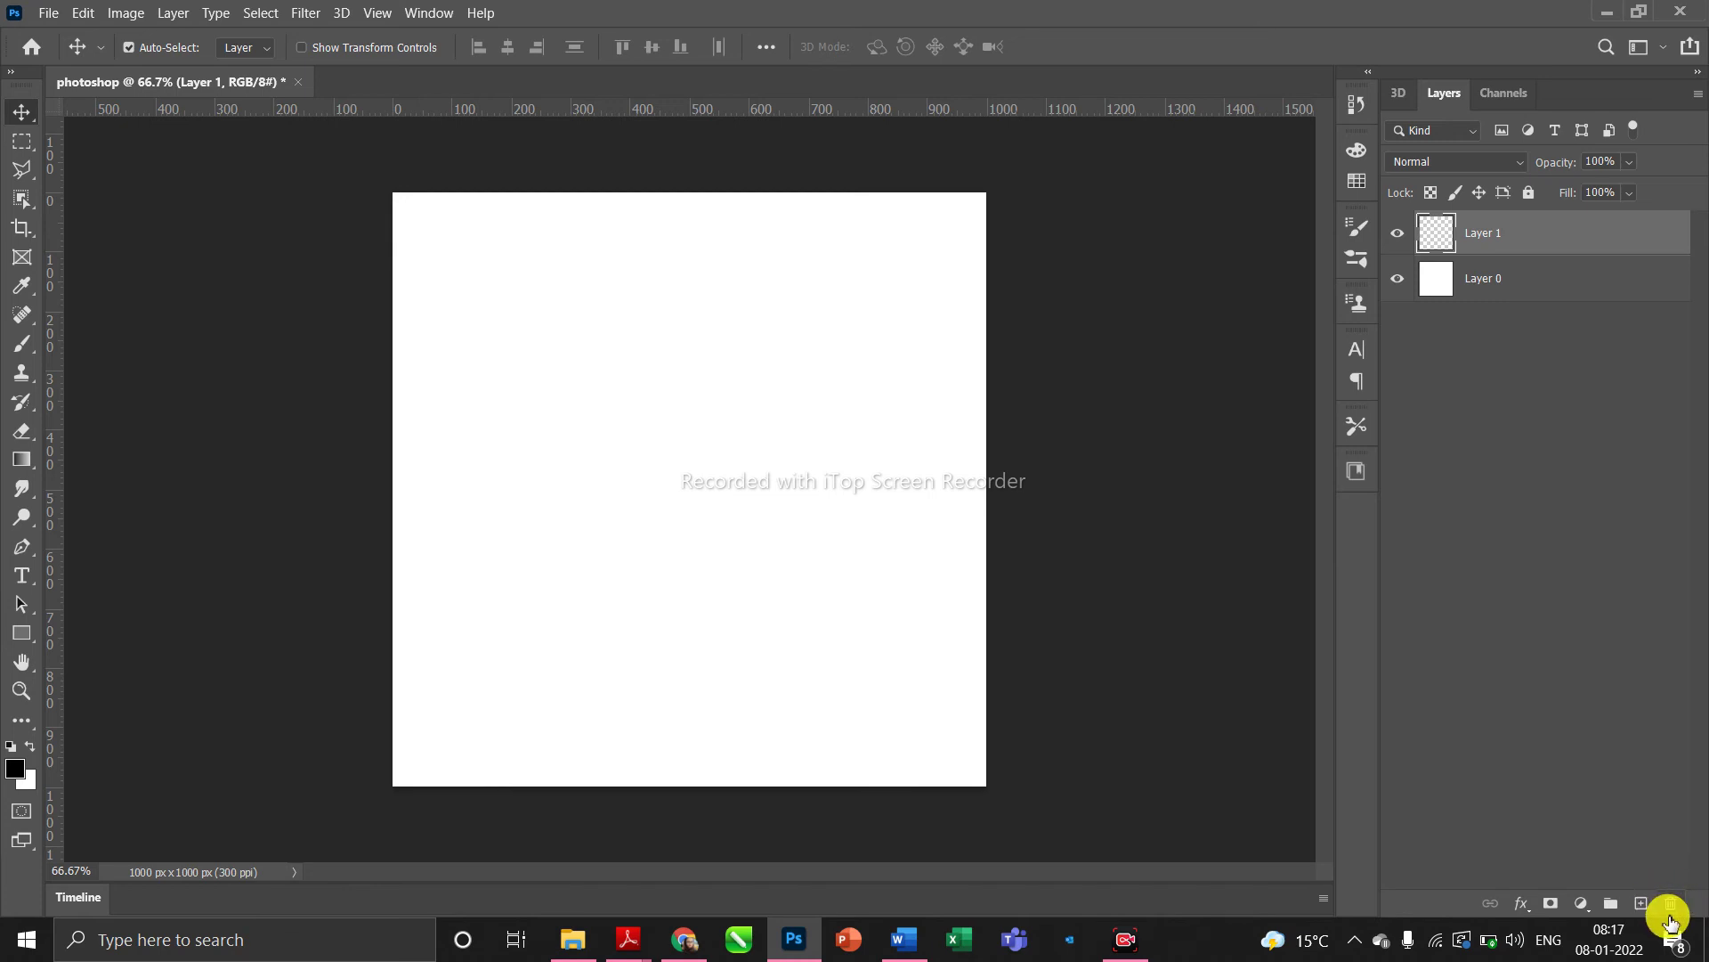
left_click(1670, 907)
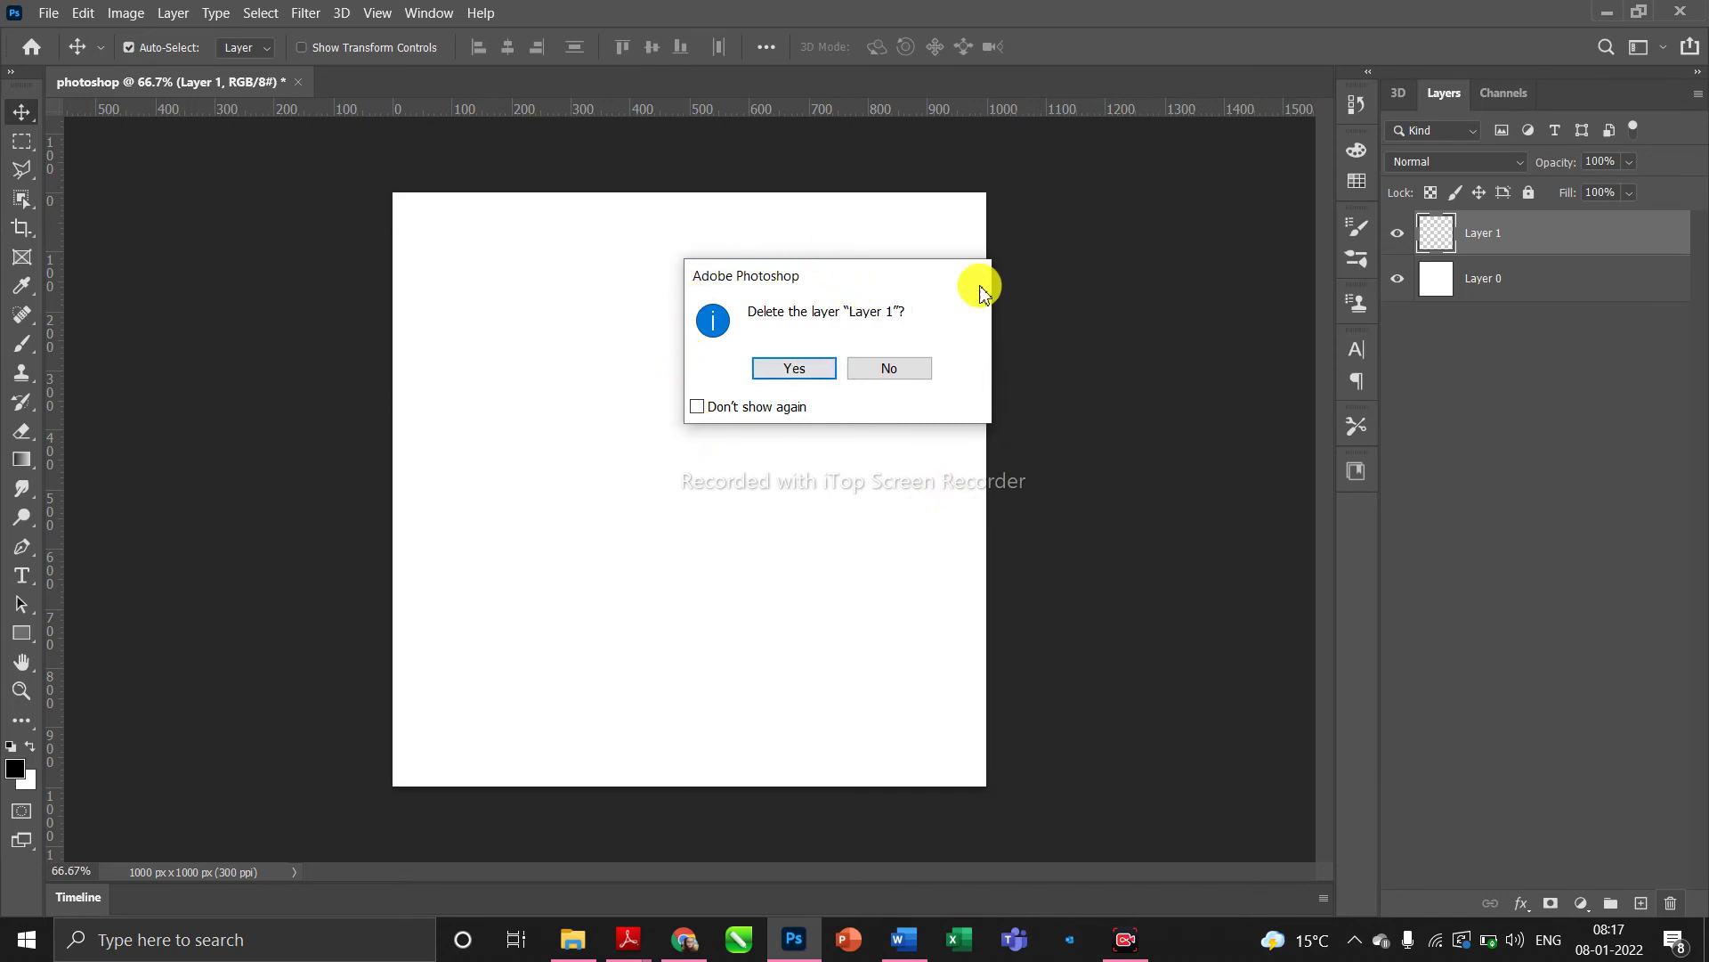
left_click(827, 372)
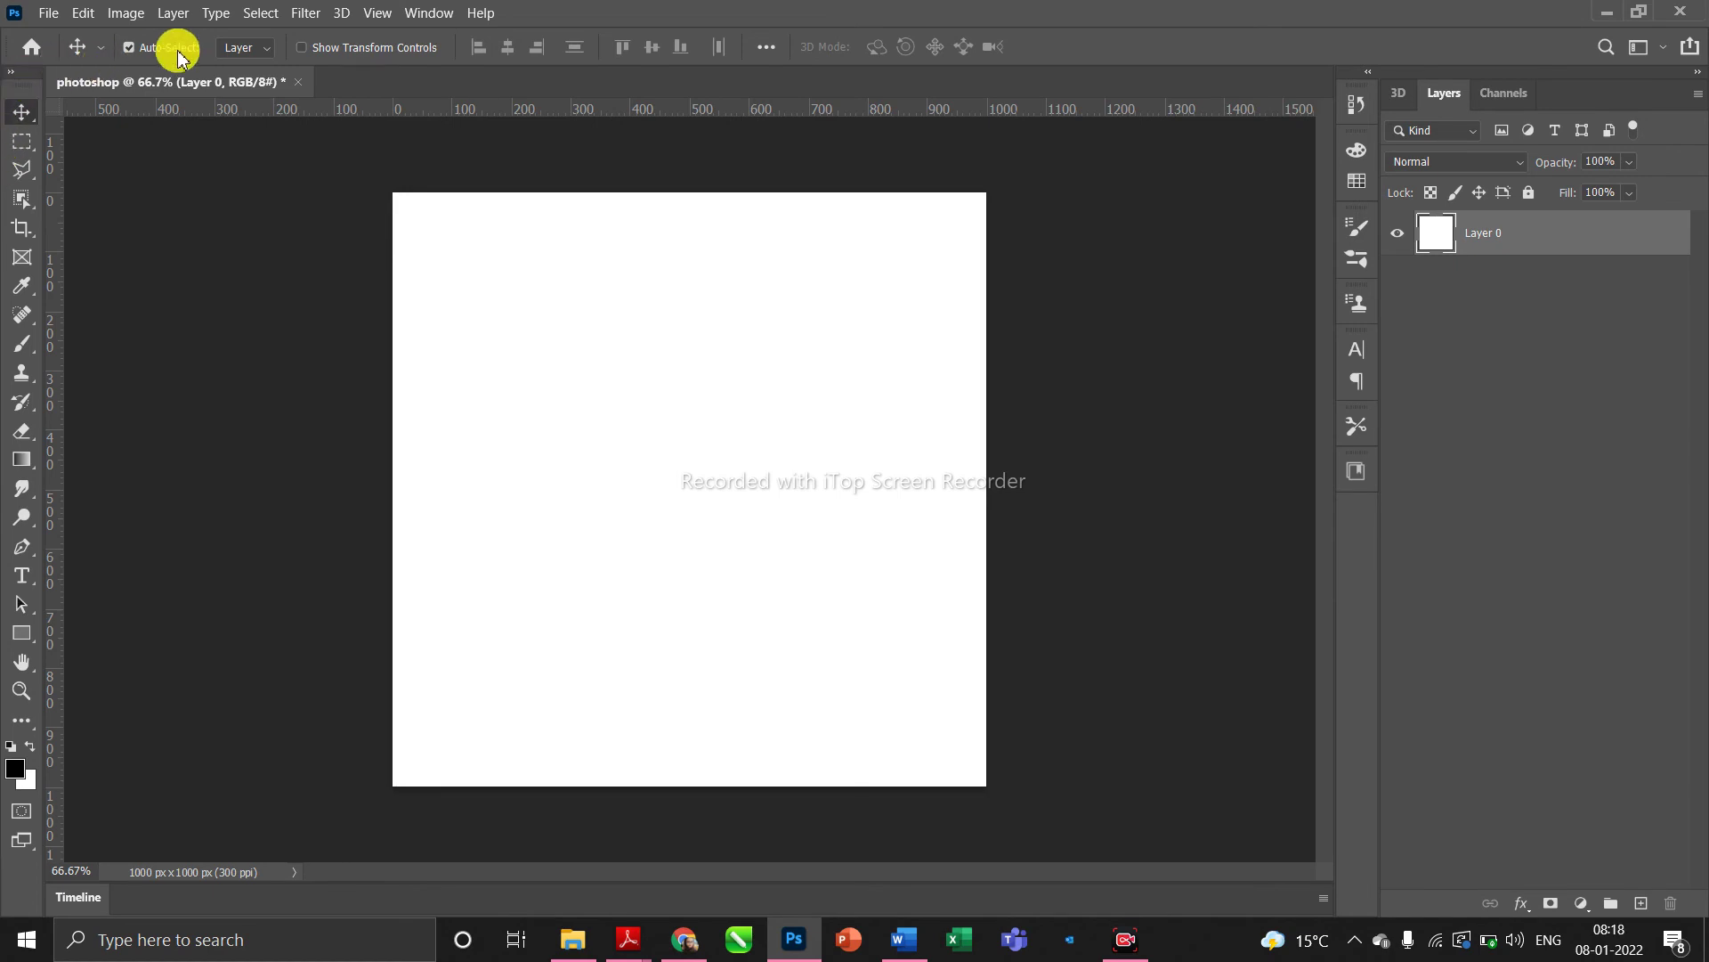
- Hide the document rulers and show them again
left_click(403, 12)
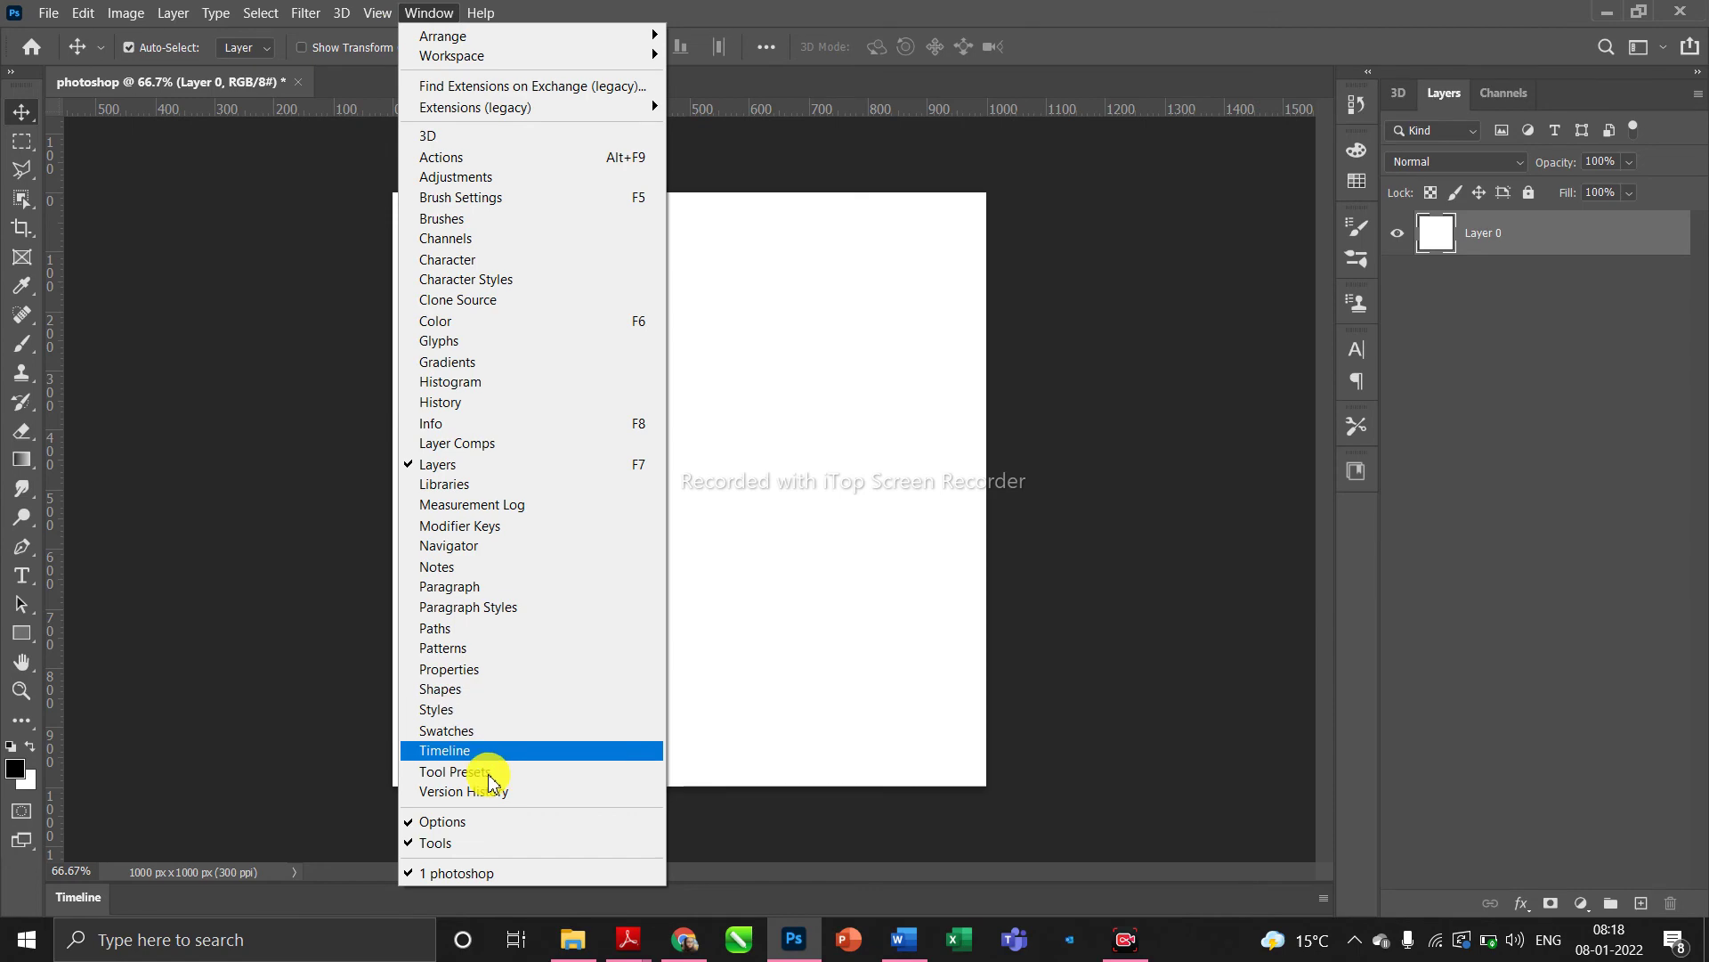
mouse_move(373, 16)
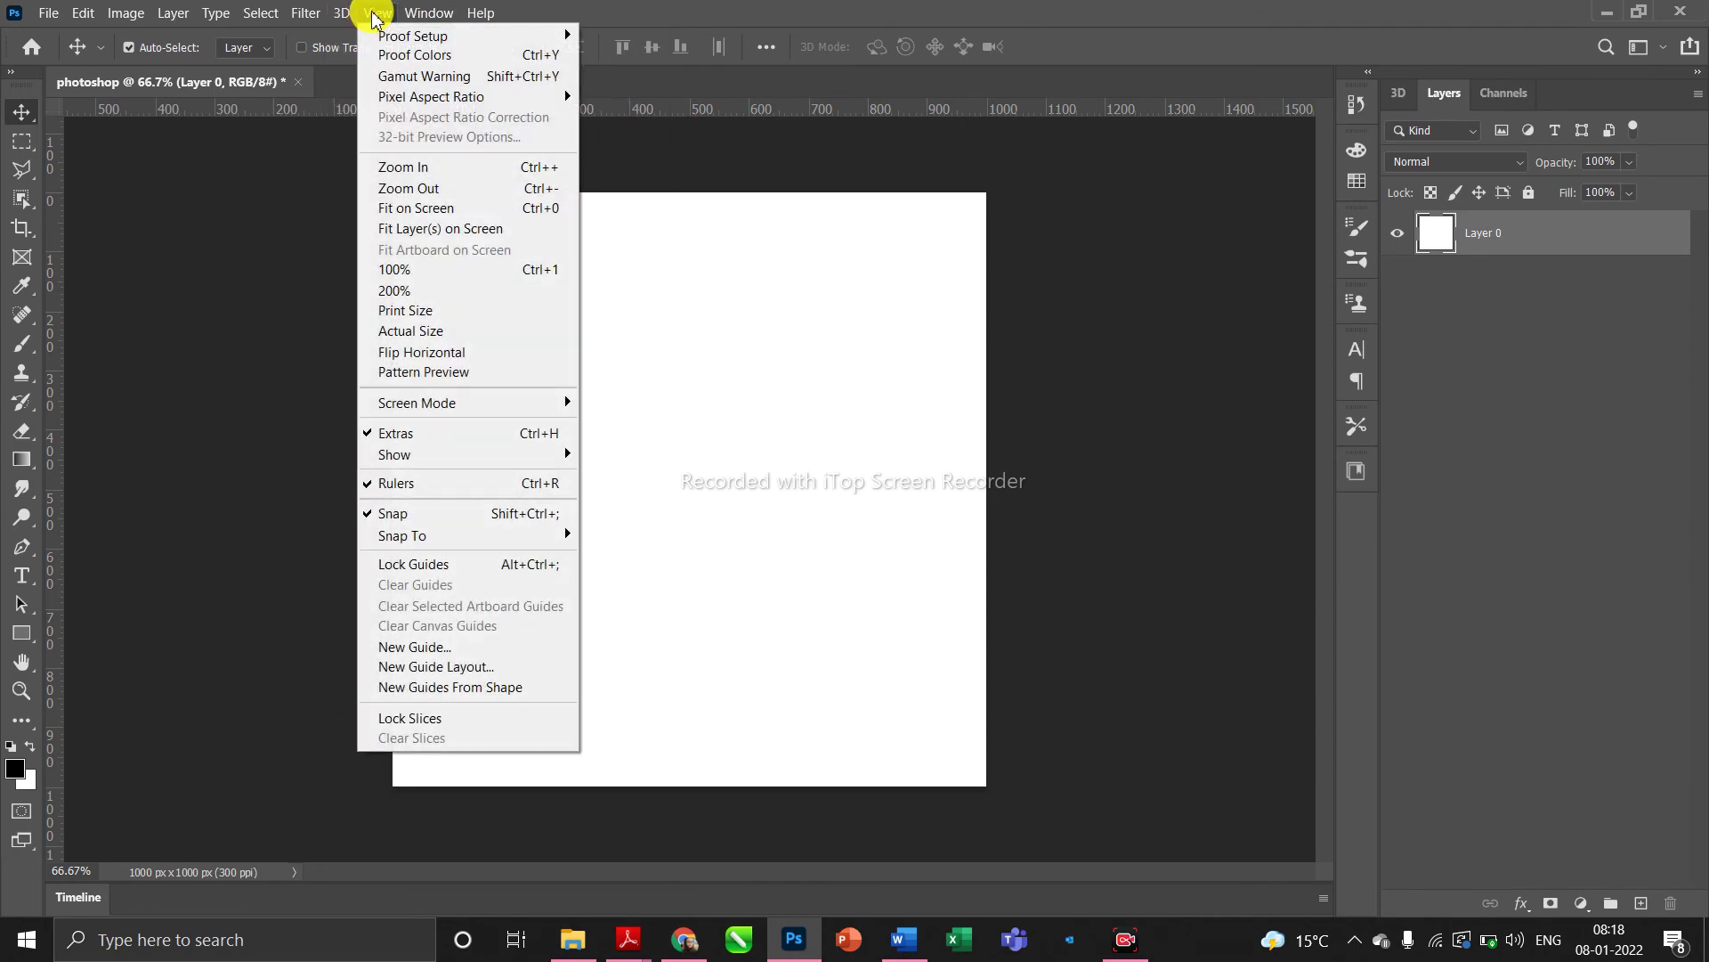
left_click(445, 493)
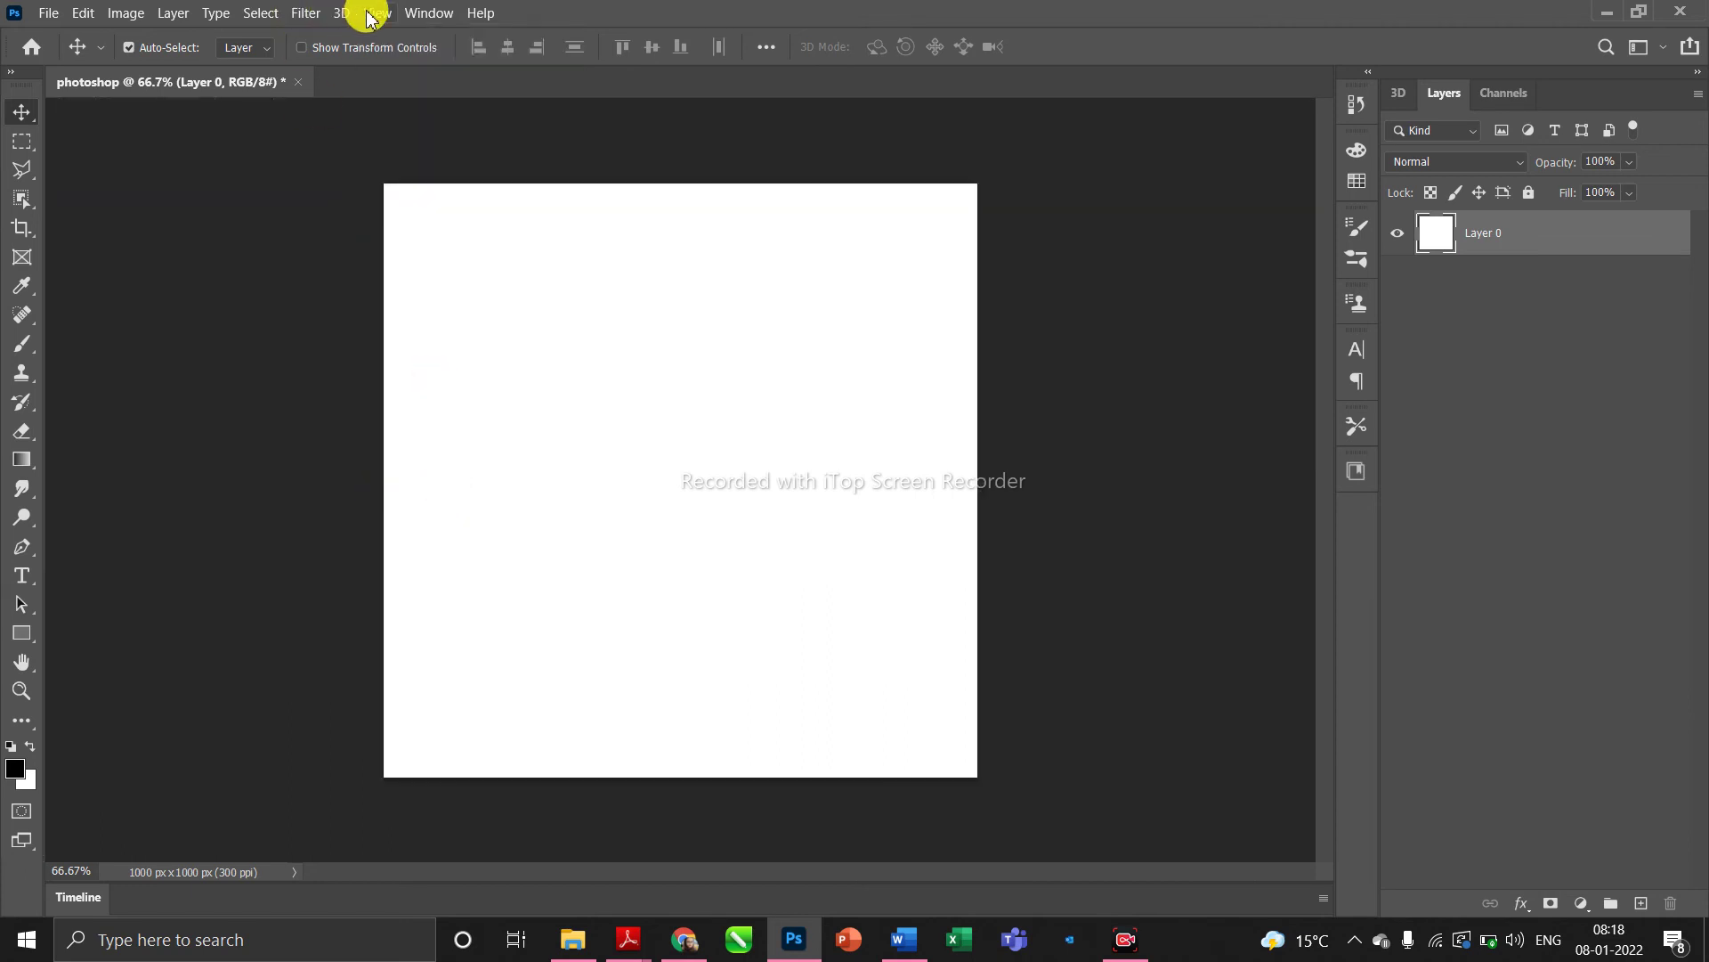
left_click(365, 15)
left_click(481, 484)
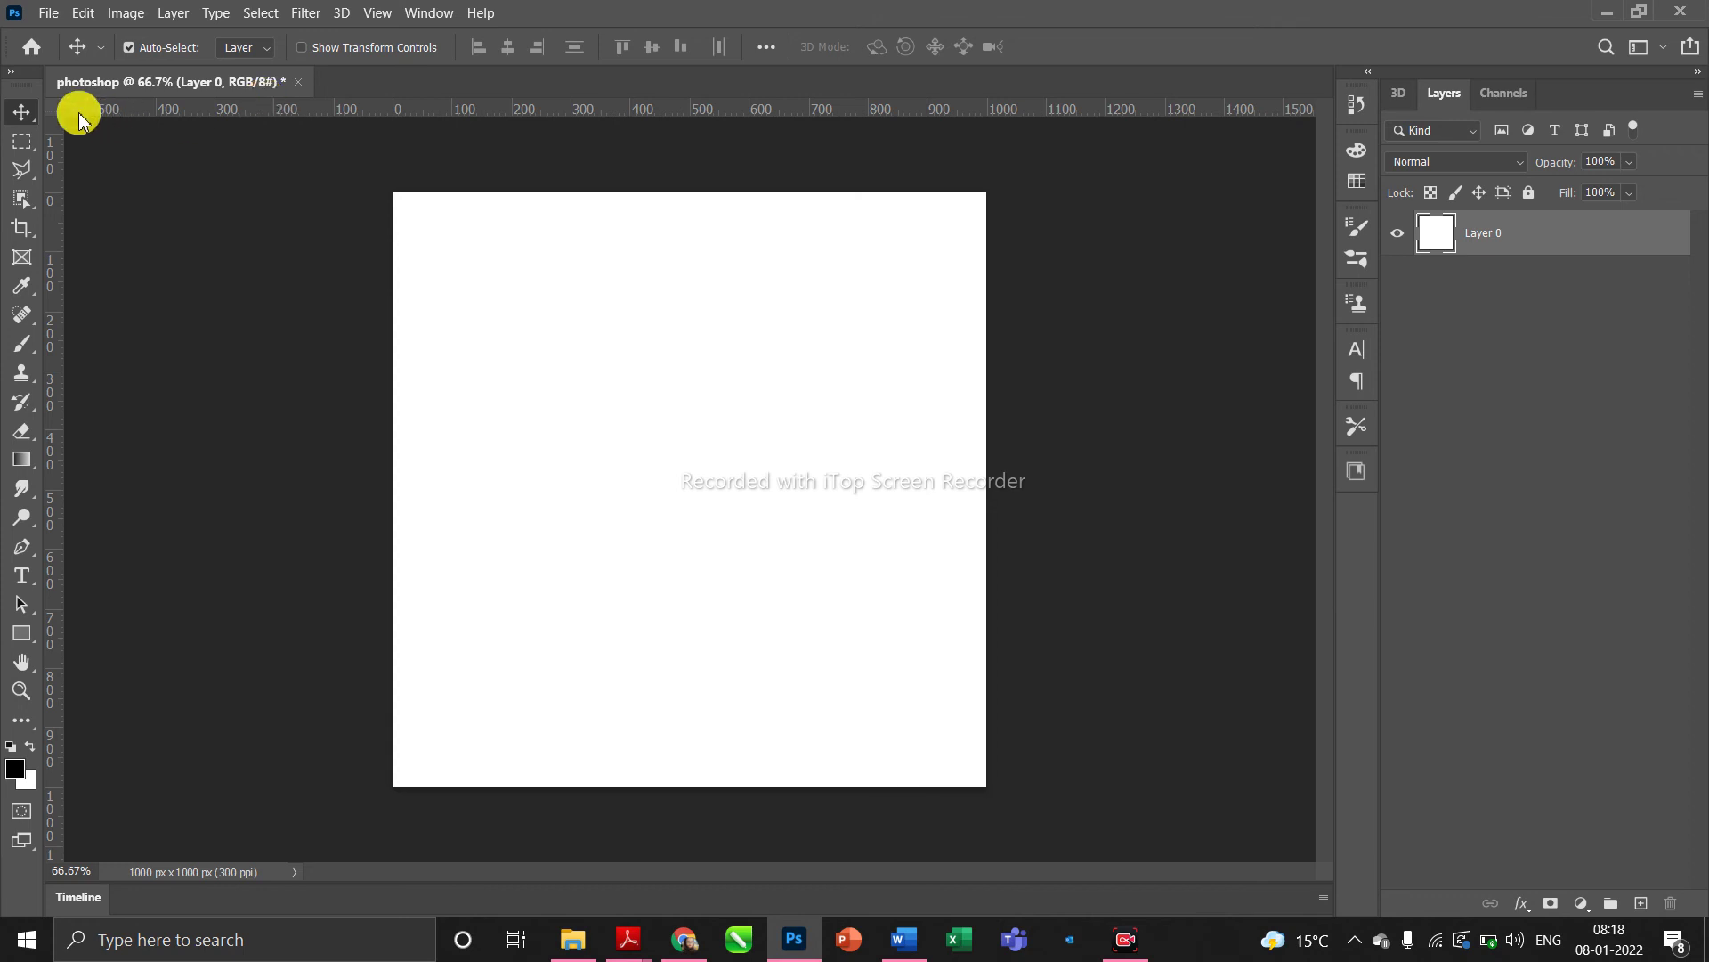
left_click(47, 14)
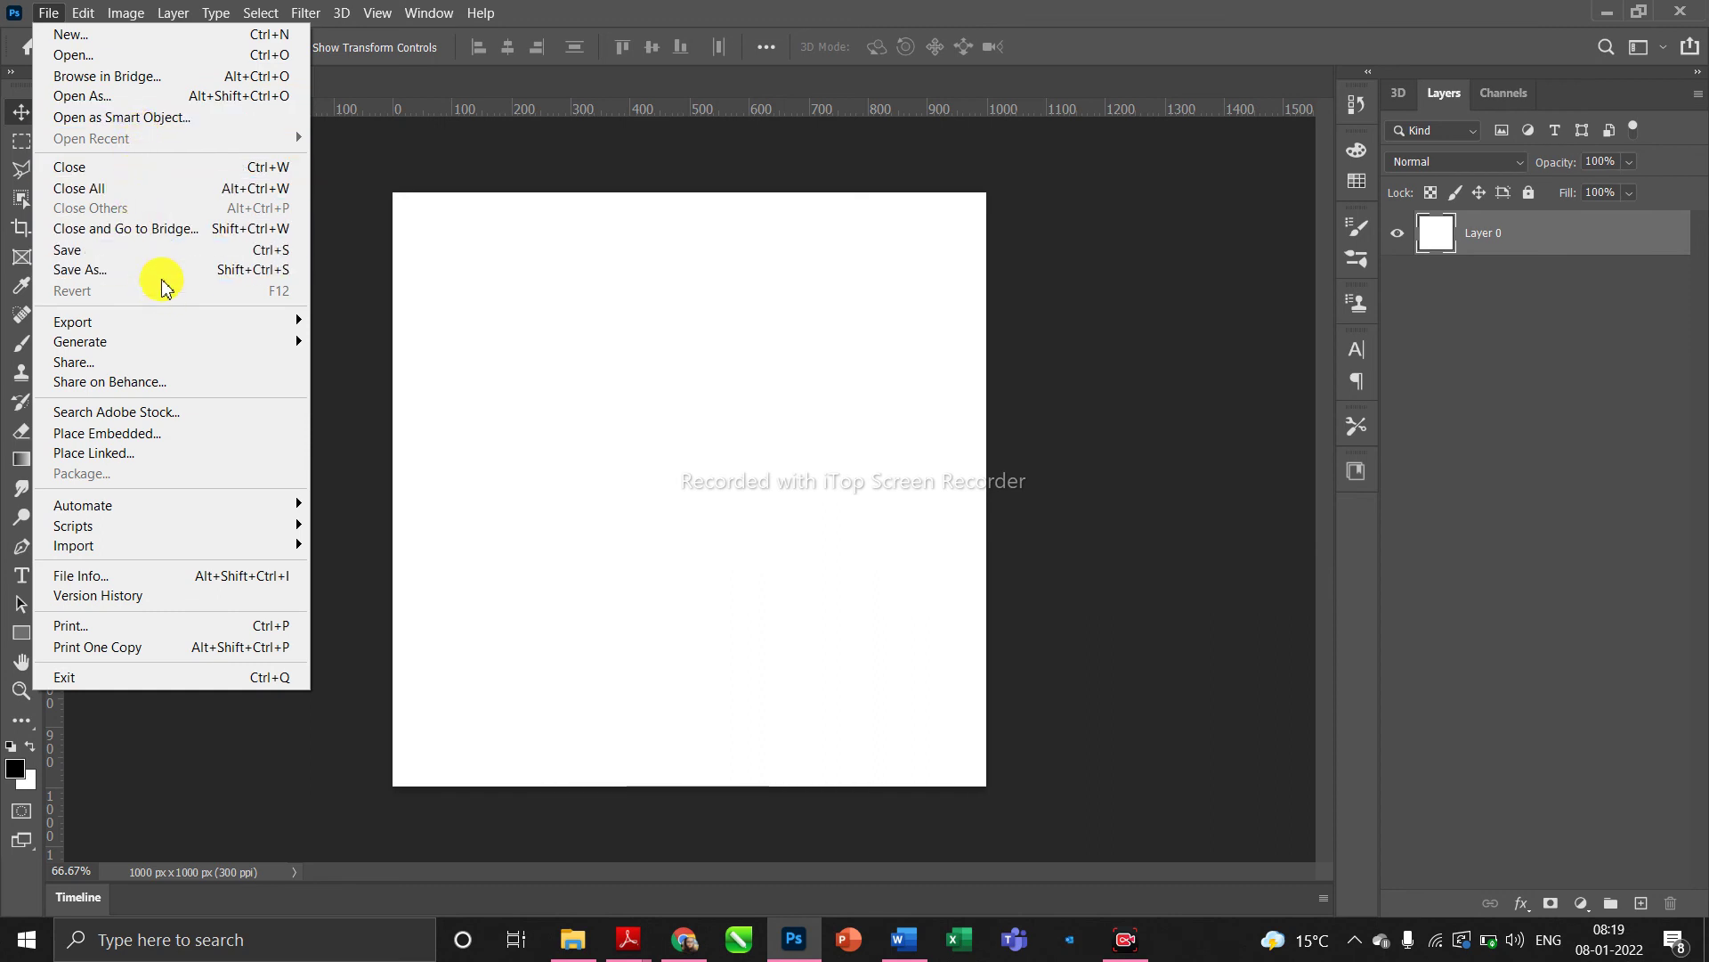
mouse_move(148, 344)
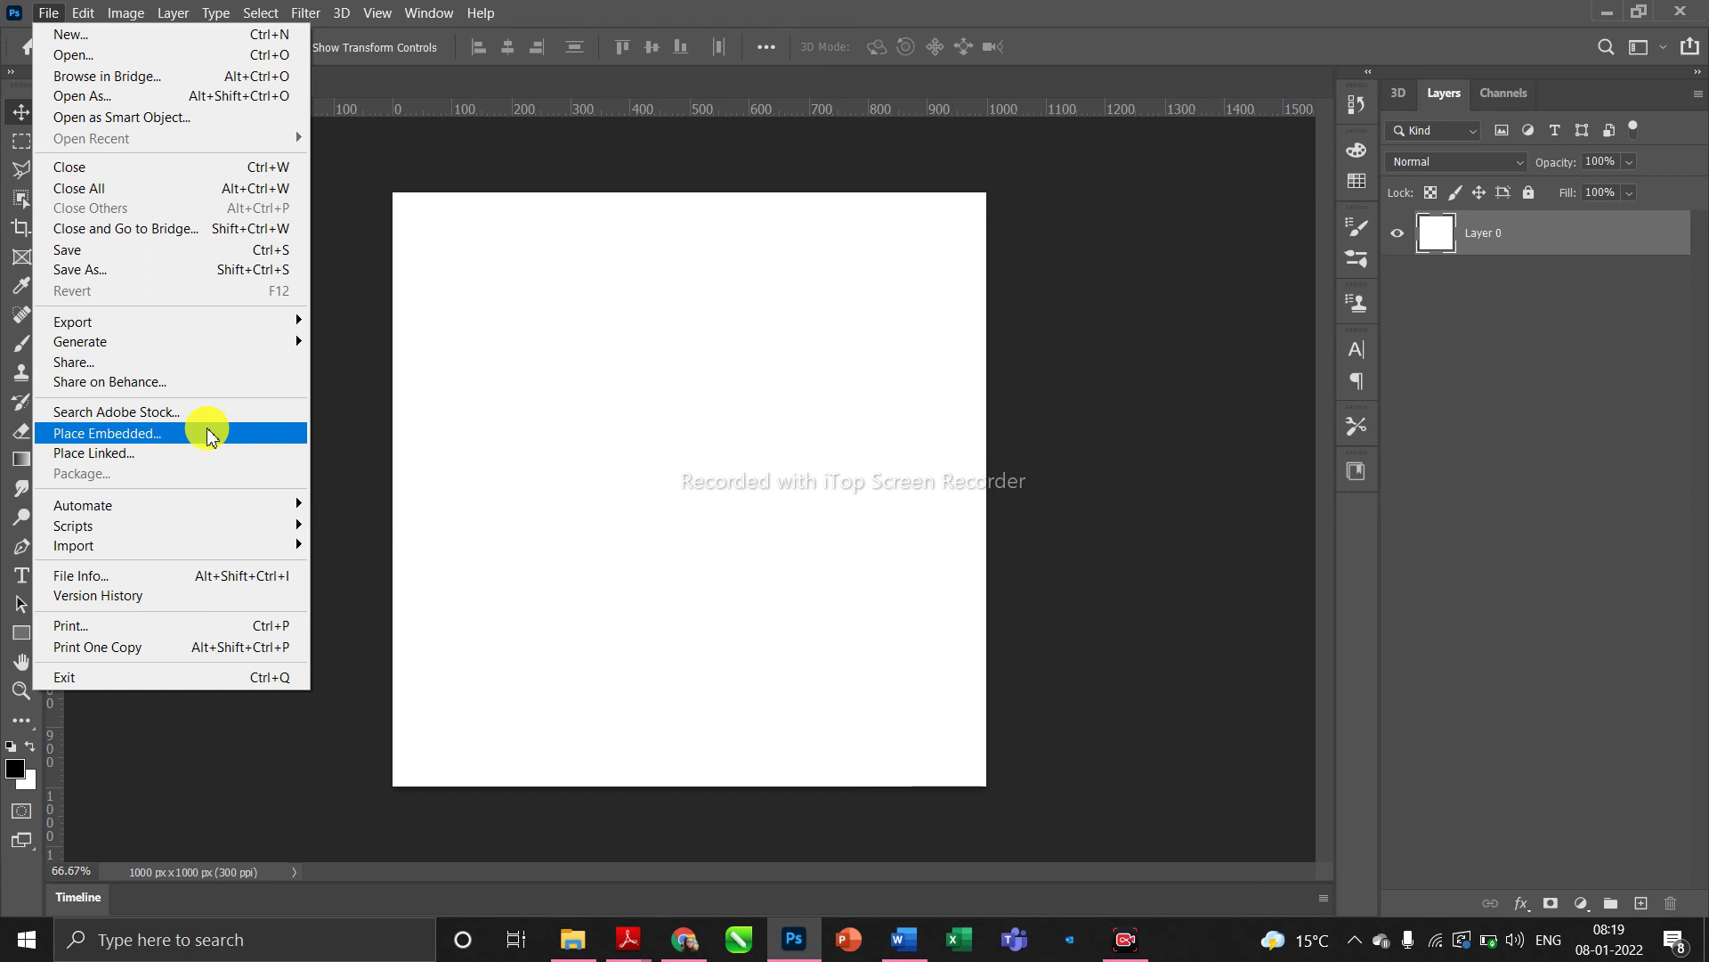
left_click(395, 153)
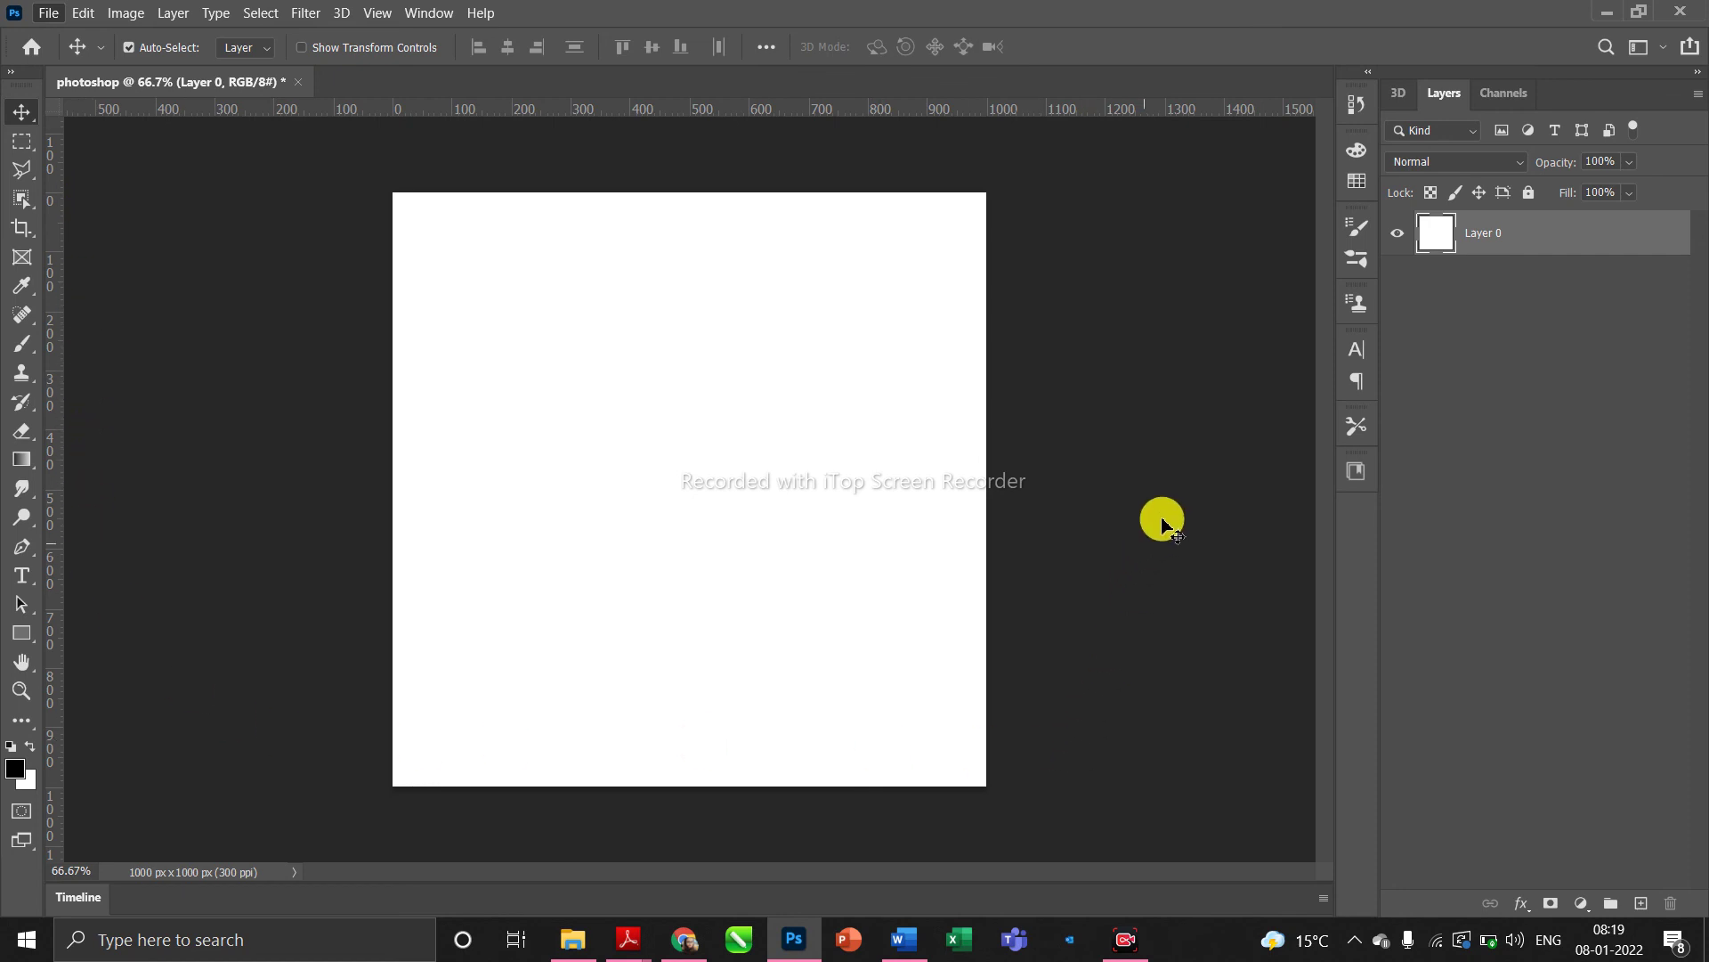
left_click(228, 194)
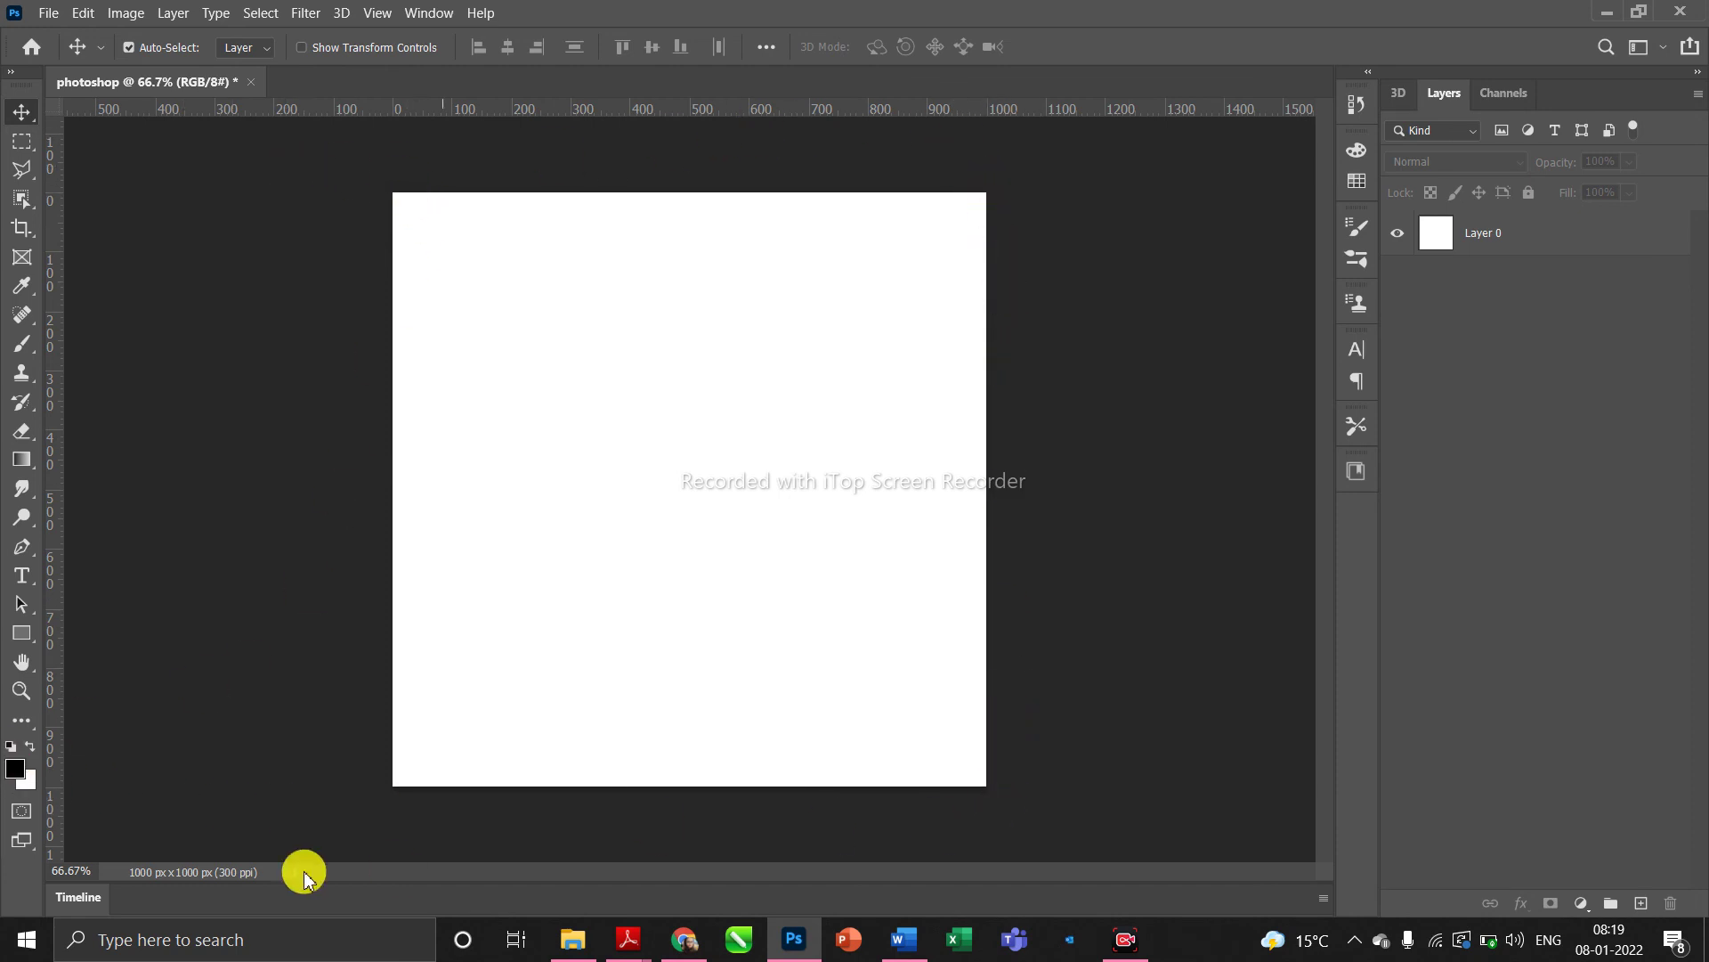
left_click(1603, 253)
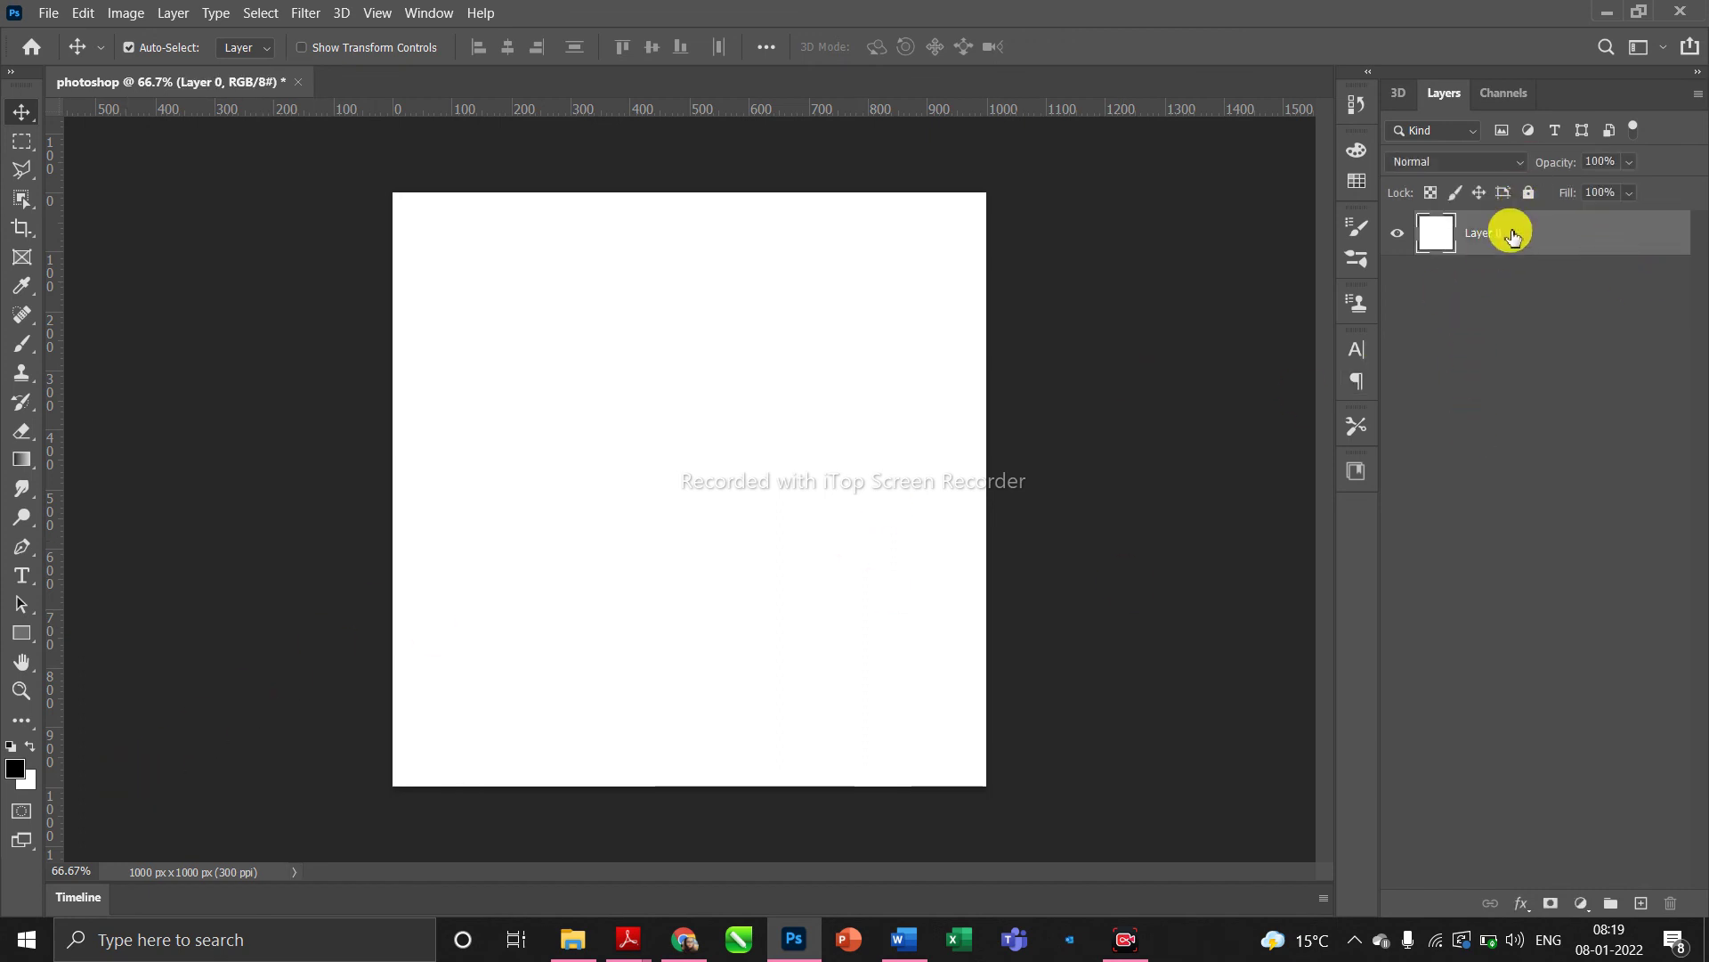
- Set the background color to the pinkish red #da025d in the Color Picker
left_click(29, 779)
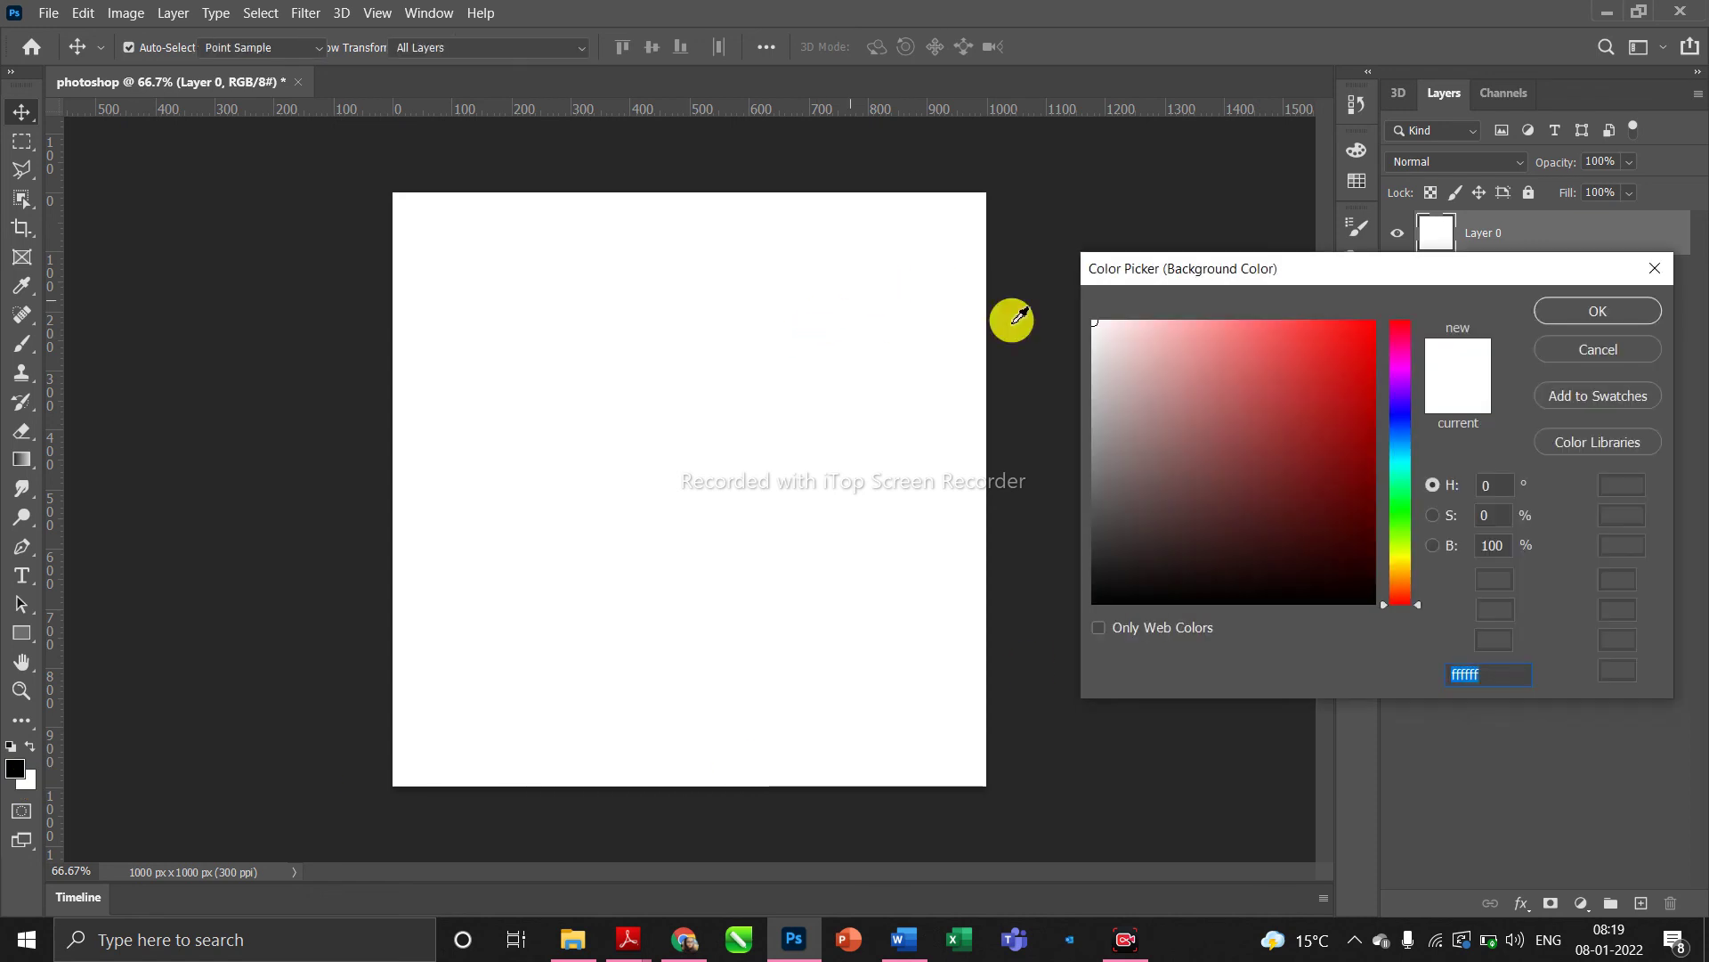
left_click(1654, 268)
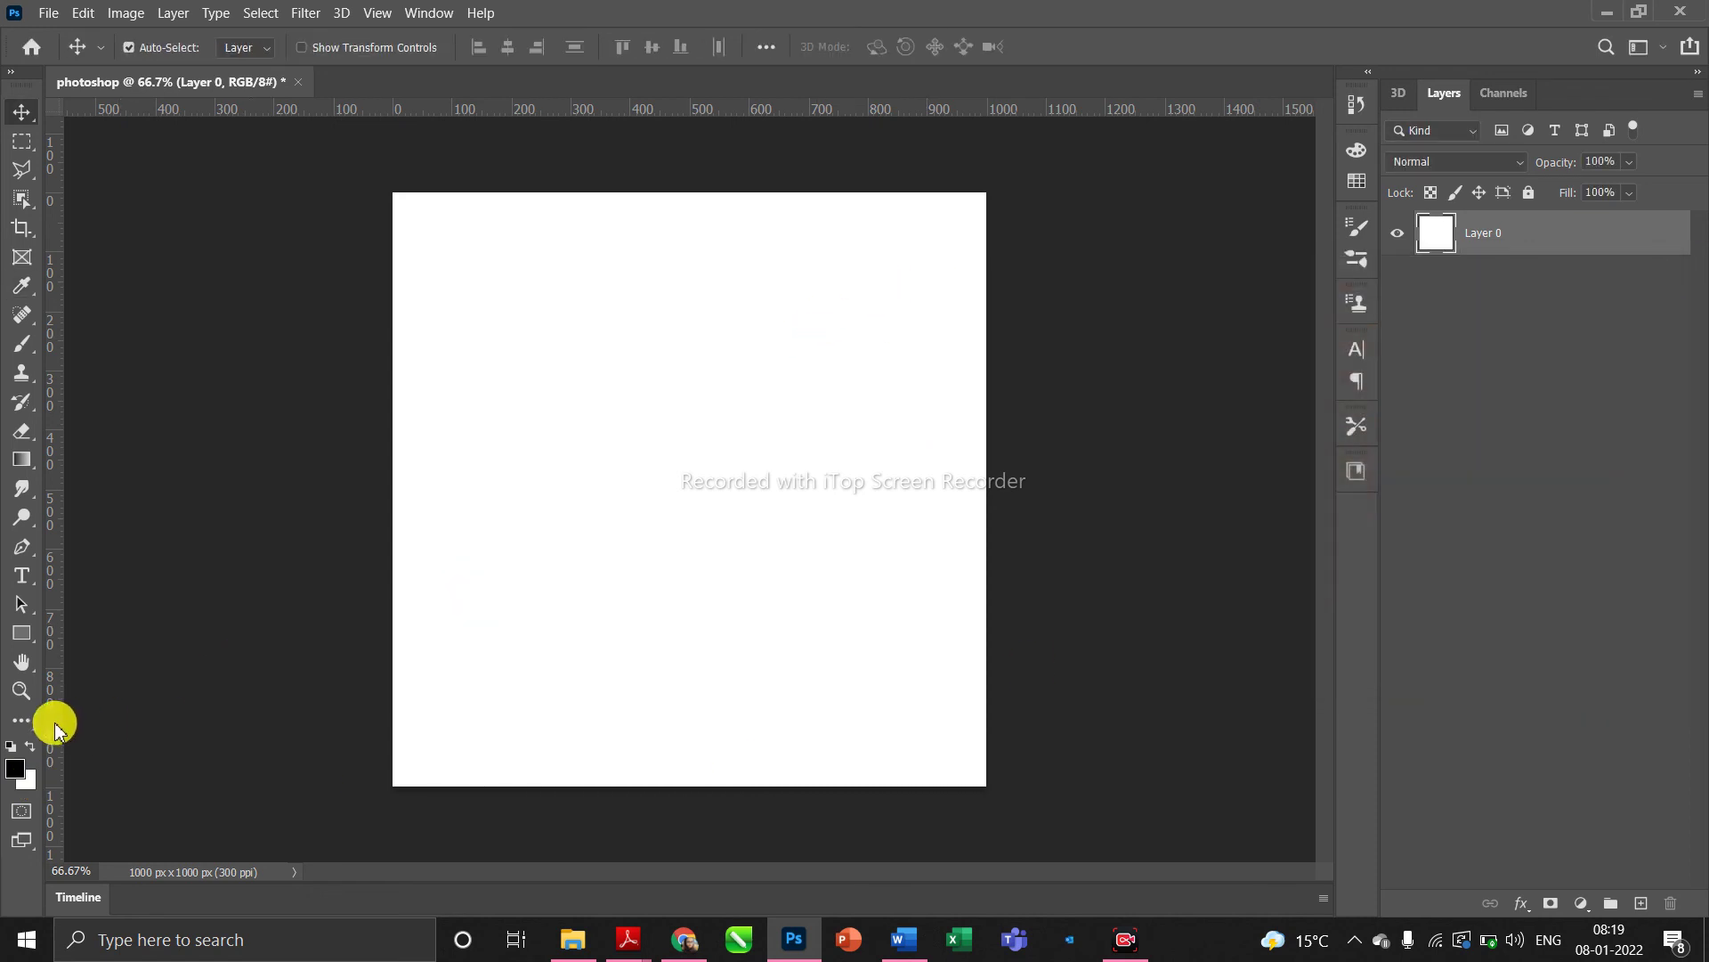
left_click(30, 779)
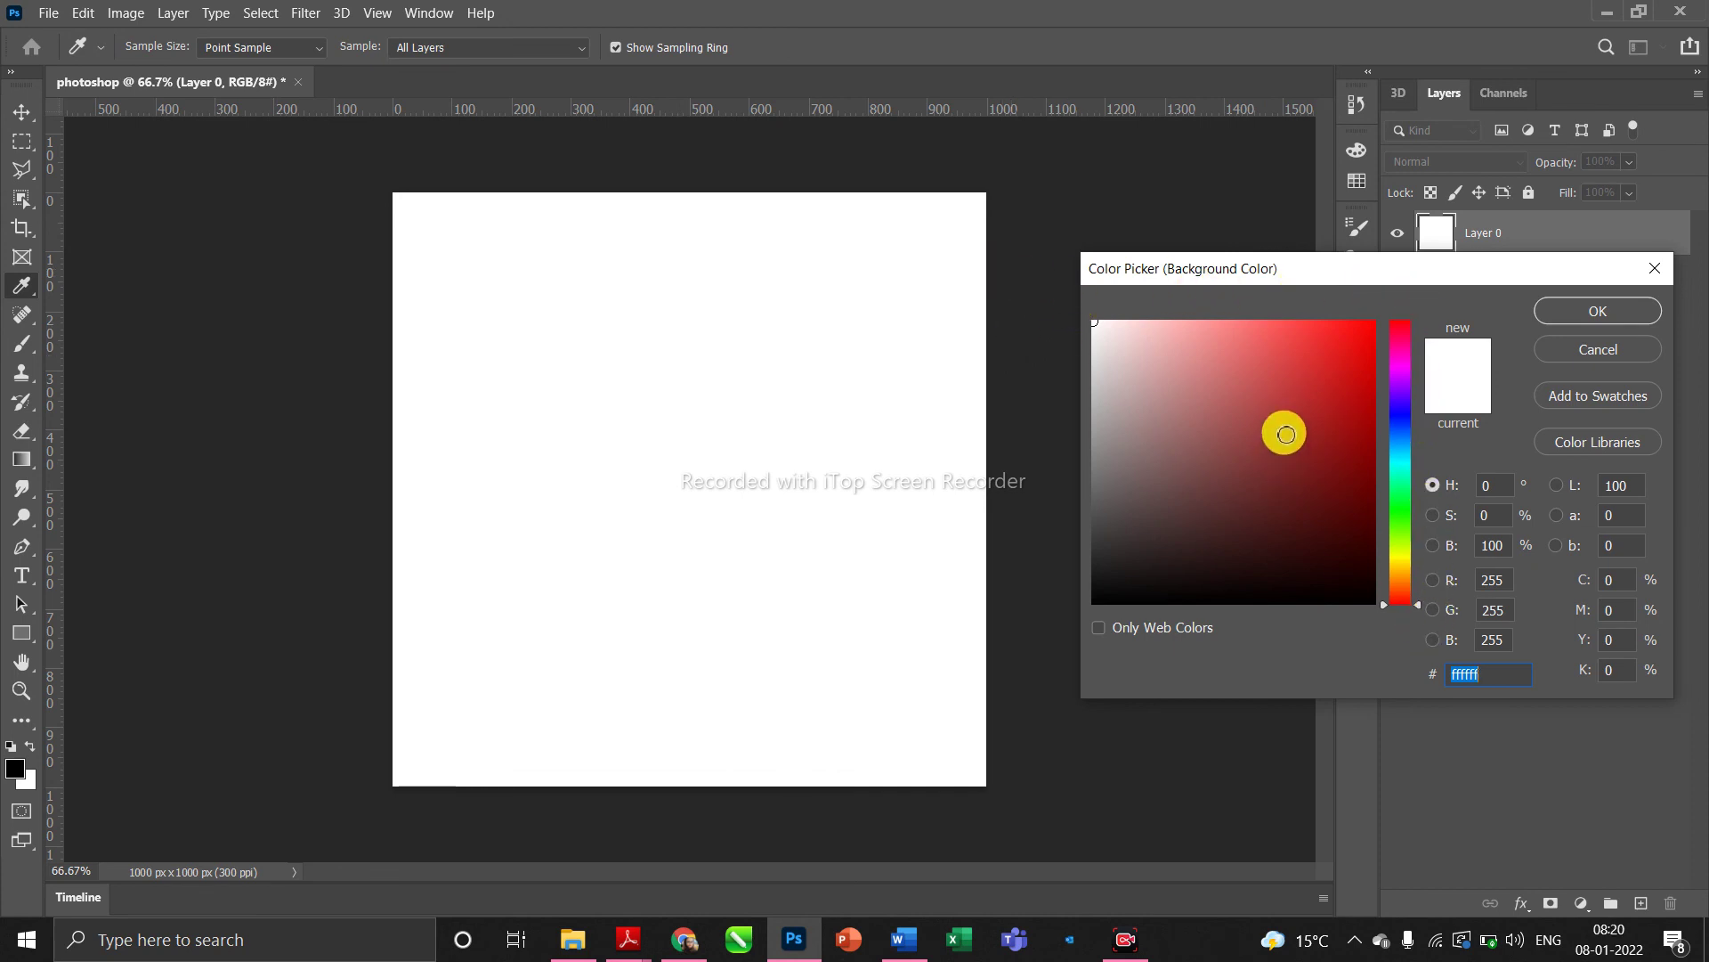
left_click(1401, 350)
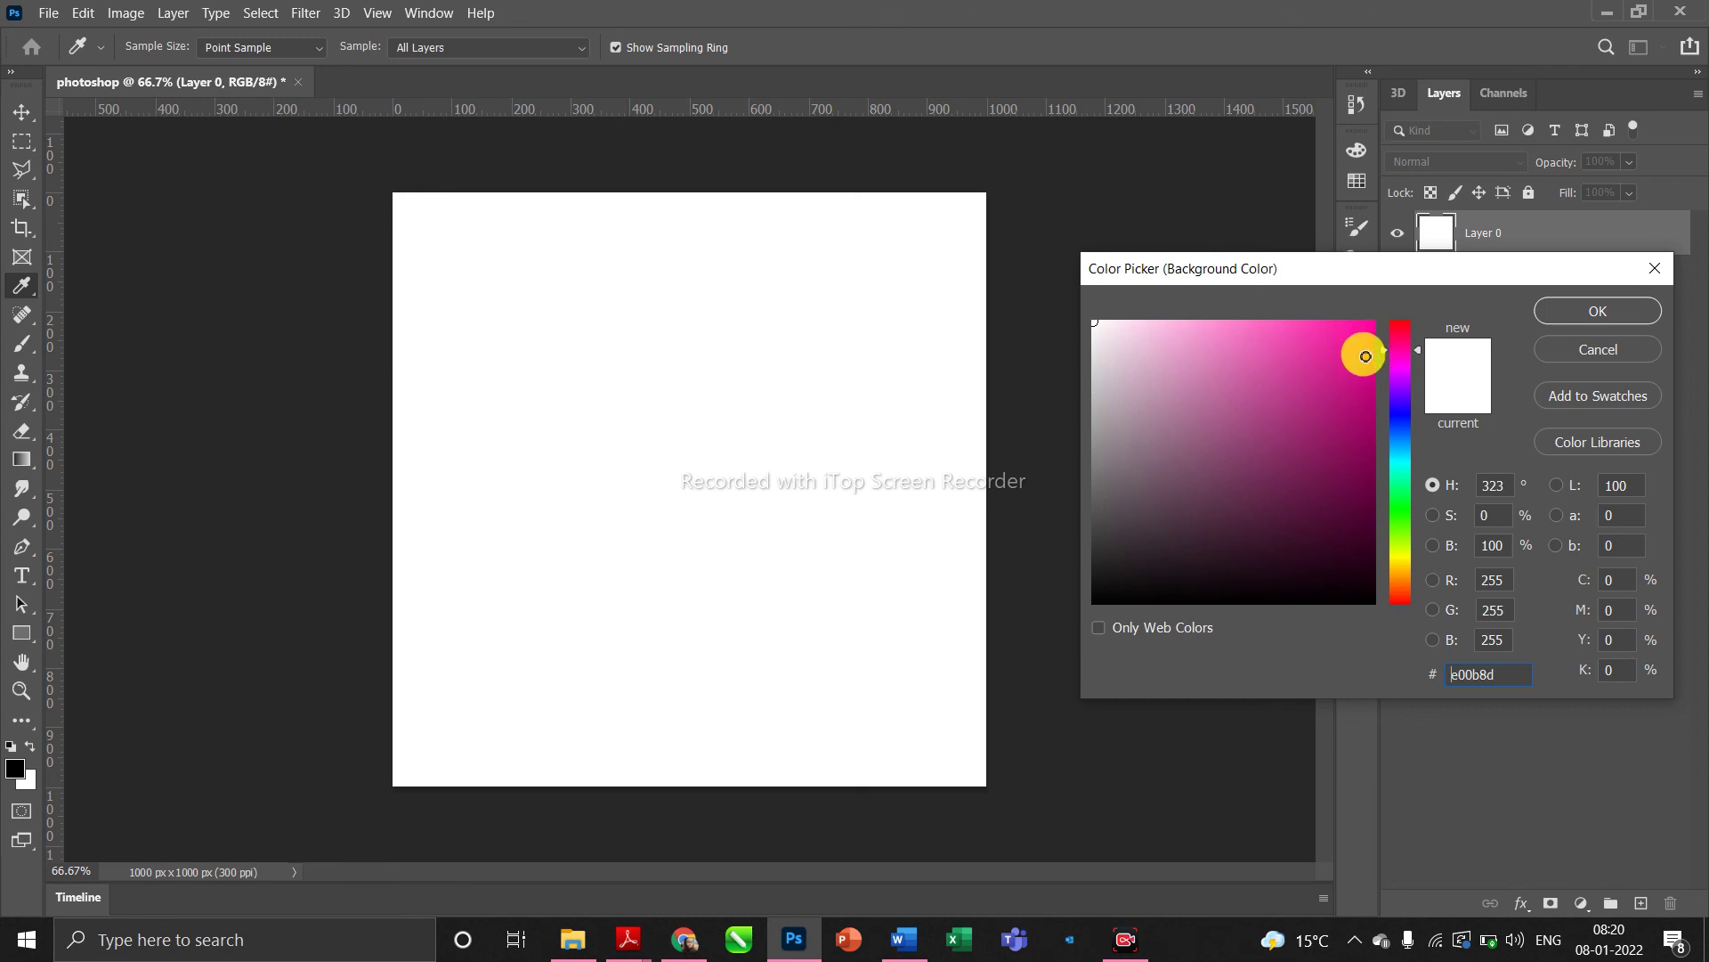
left_click(1363, 355)
left_click(1399, 342)
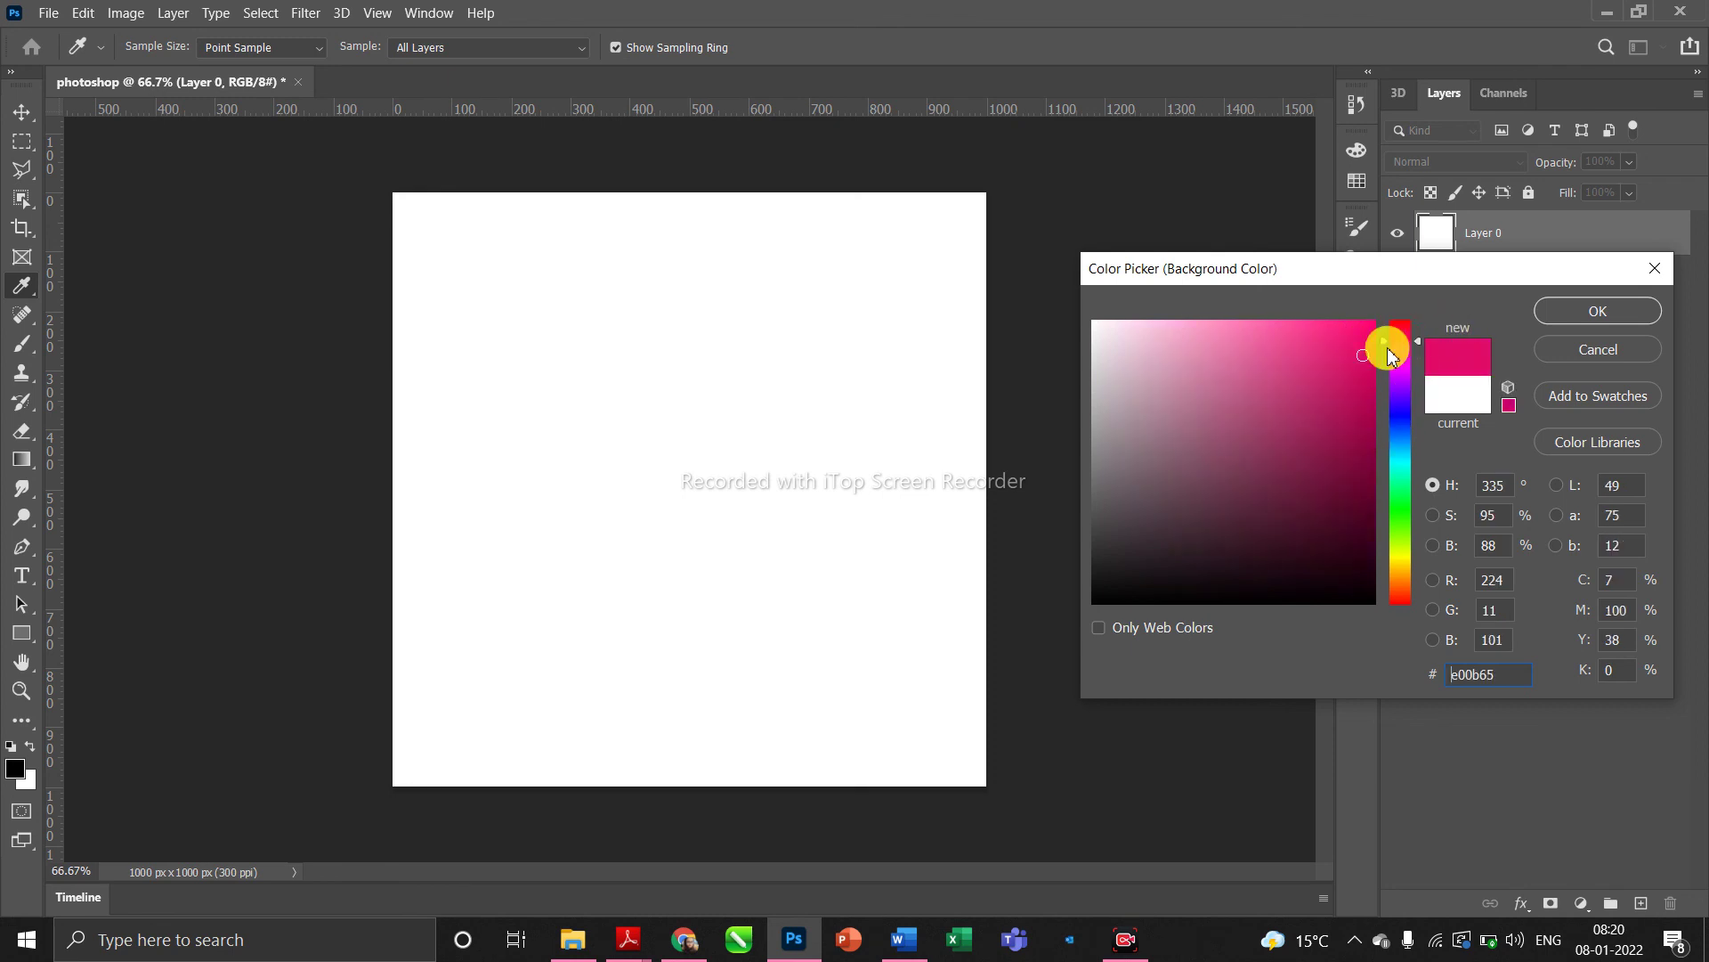
left_click(1373, 361)
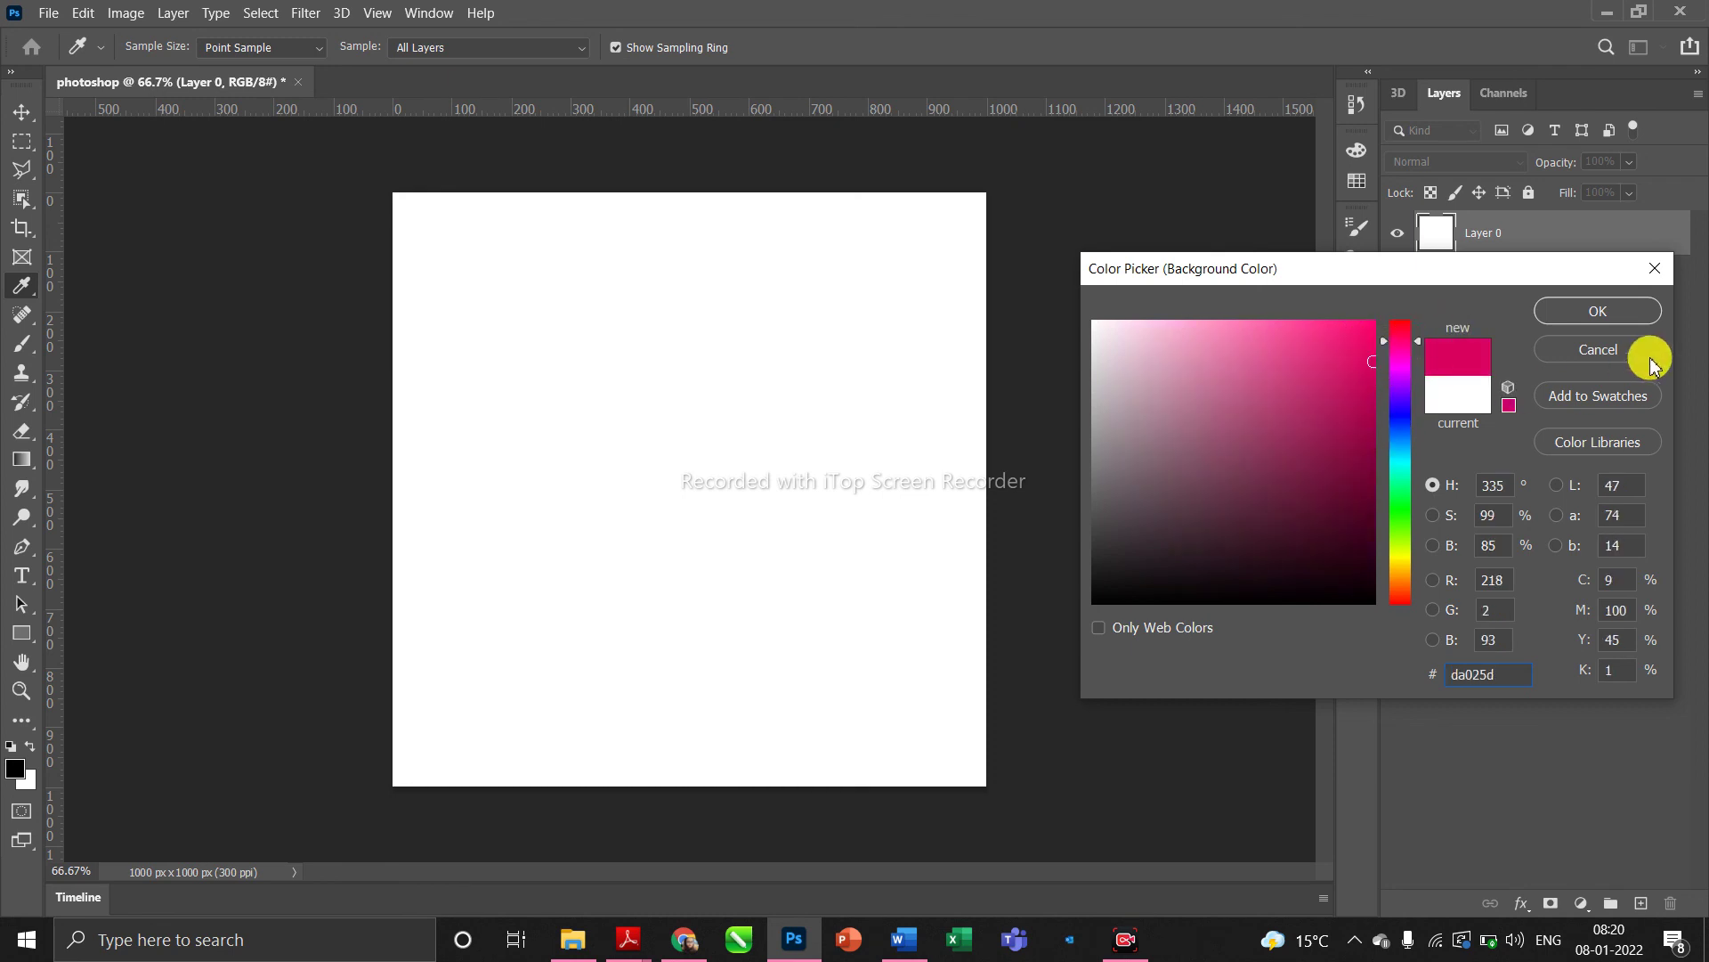
left_click(1625, 314)
- Fill Layer 0 with the background color
key("v")
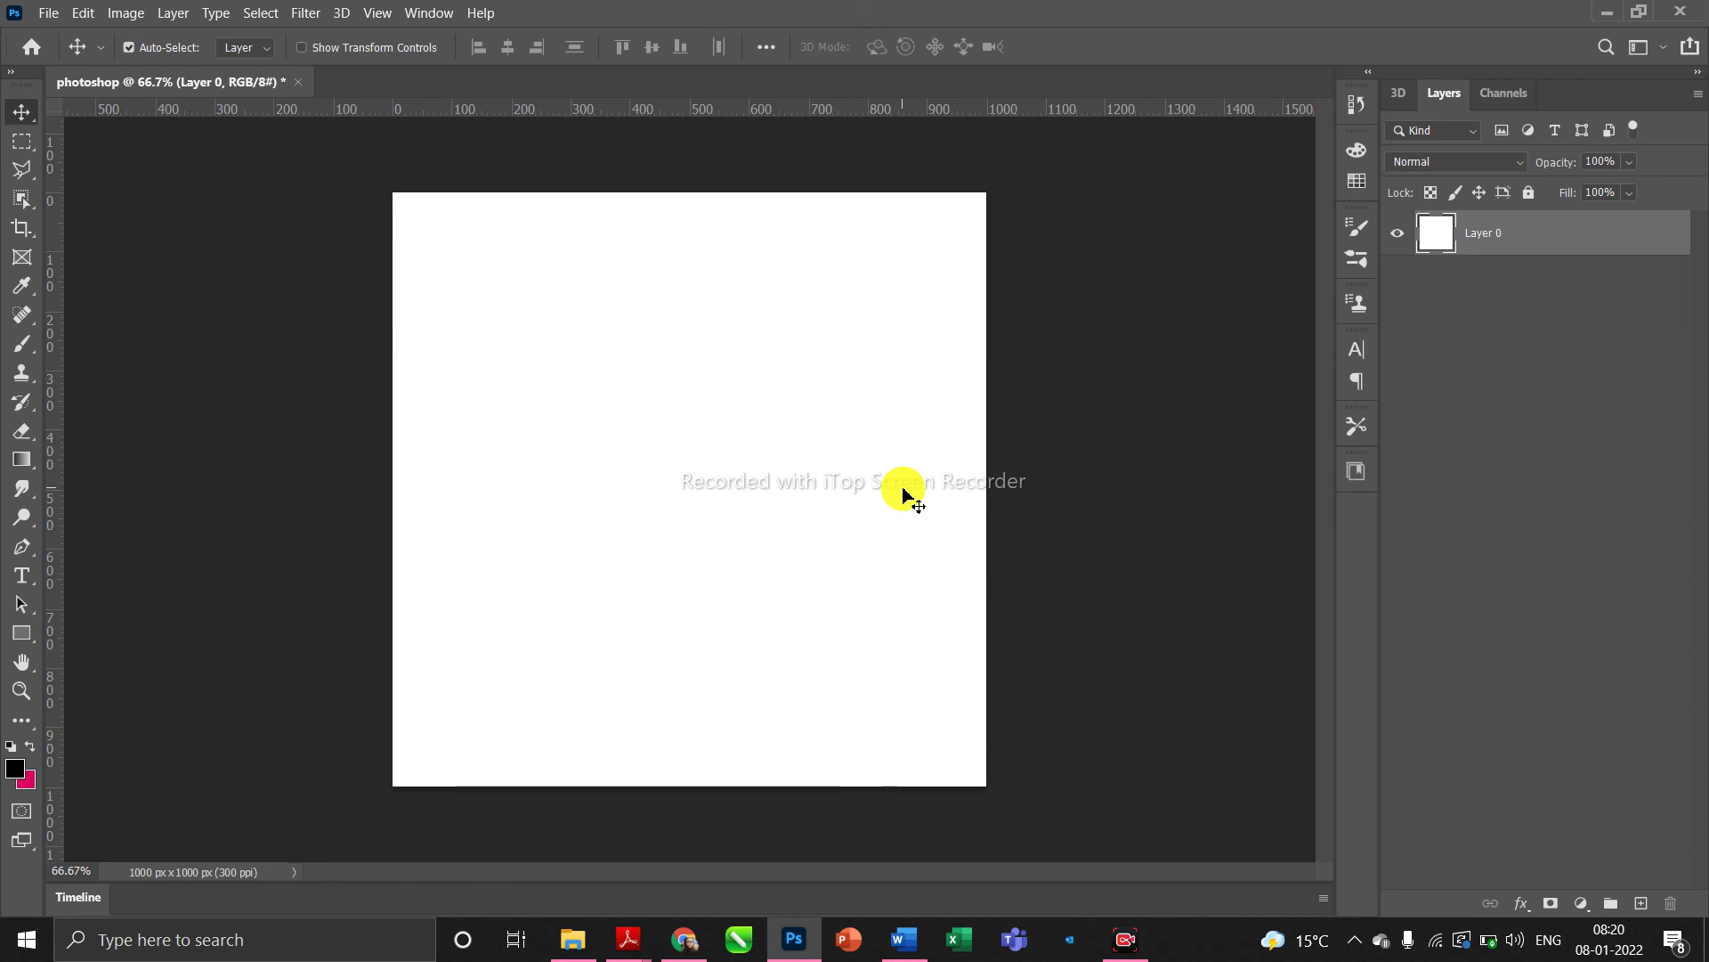
key("ctrl")
key("ctrl+BackSpace")
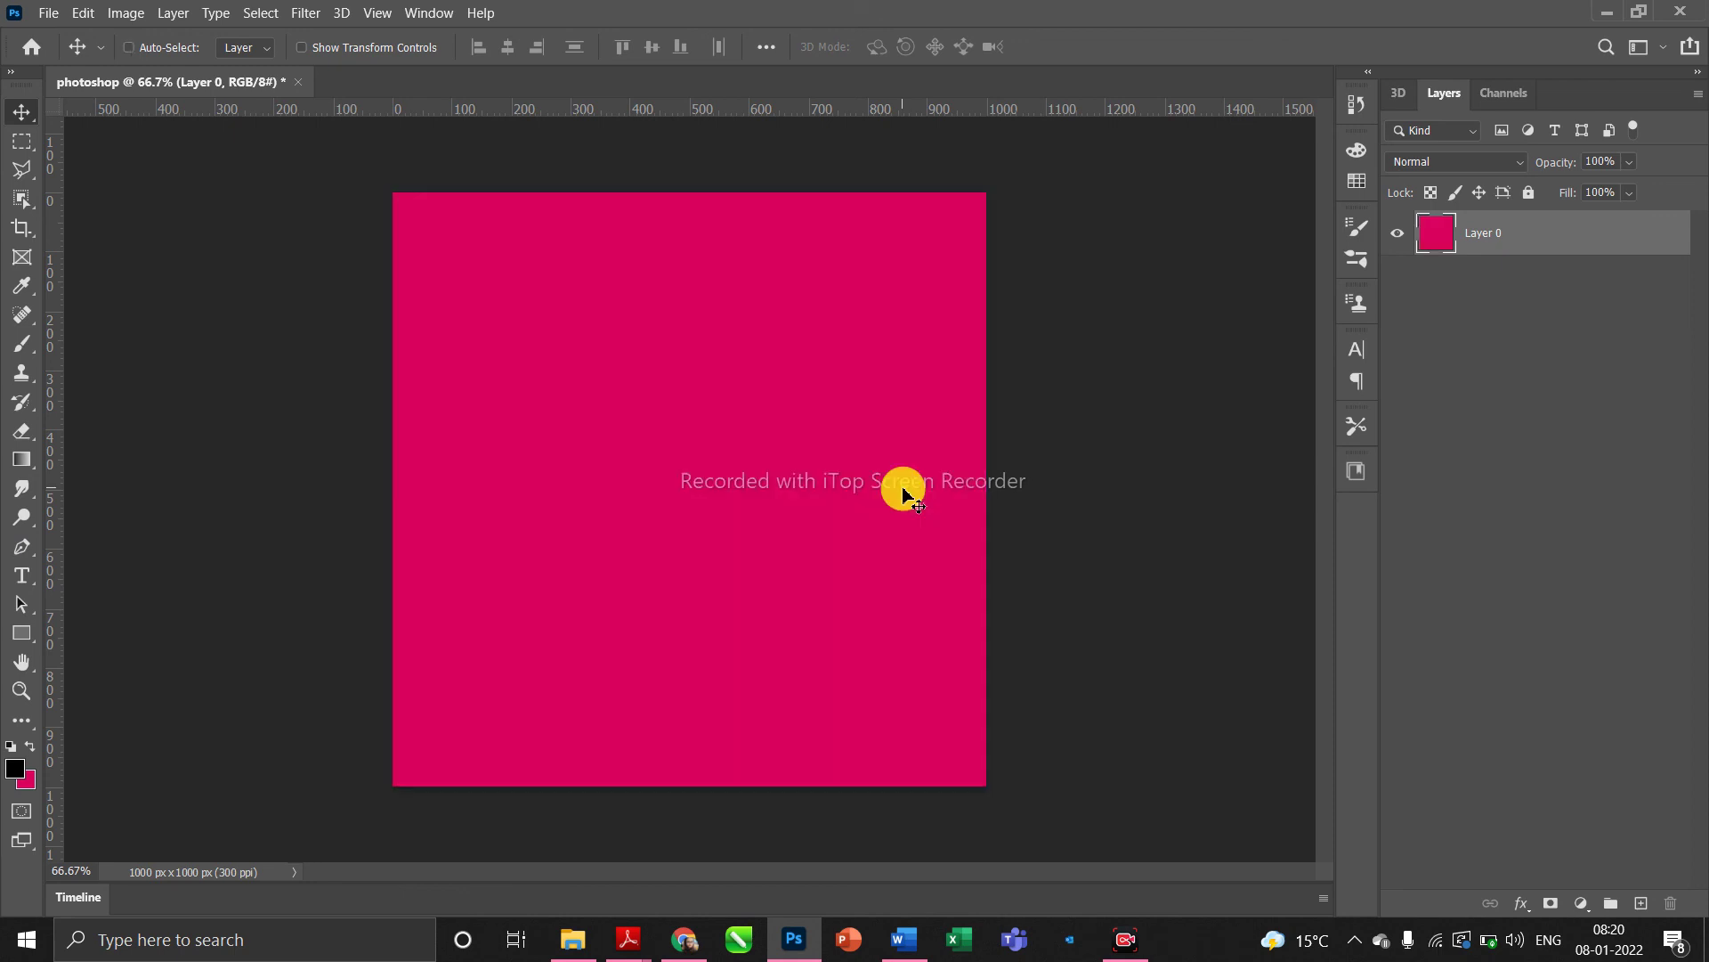